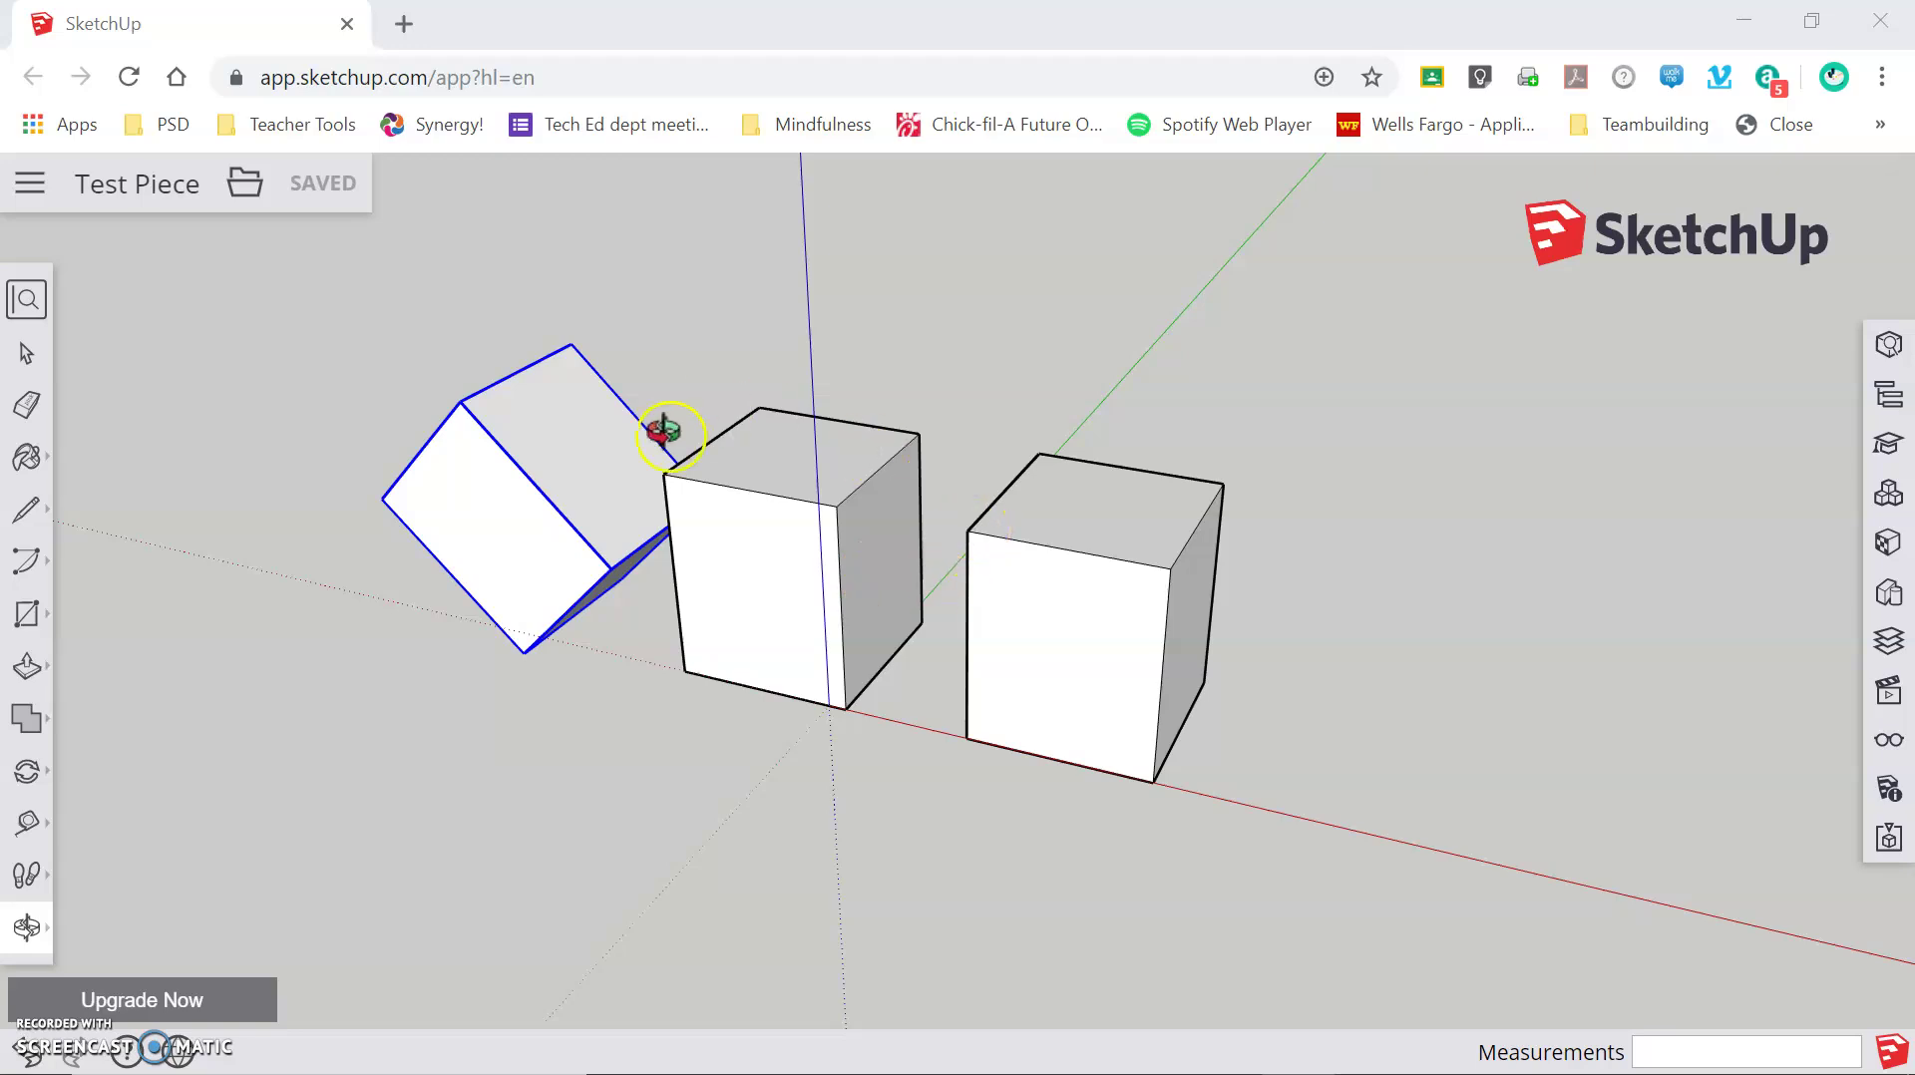
Step: Start a new Untitled model from File > New using the Simple Template - Feet and Inches
{"action": "left_click", "coordinate": [248, 196]}
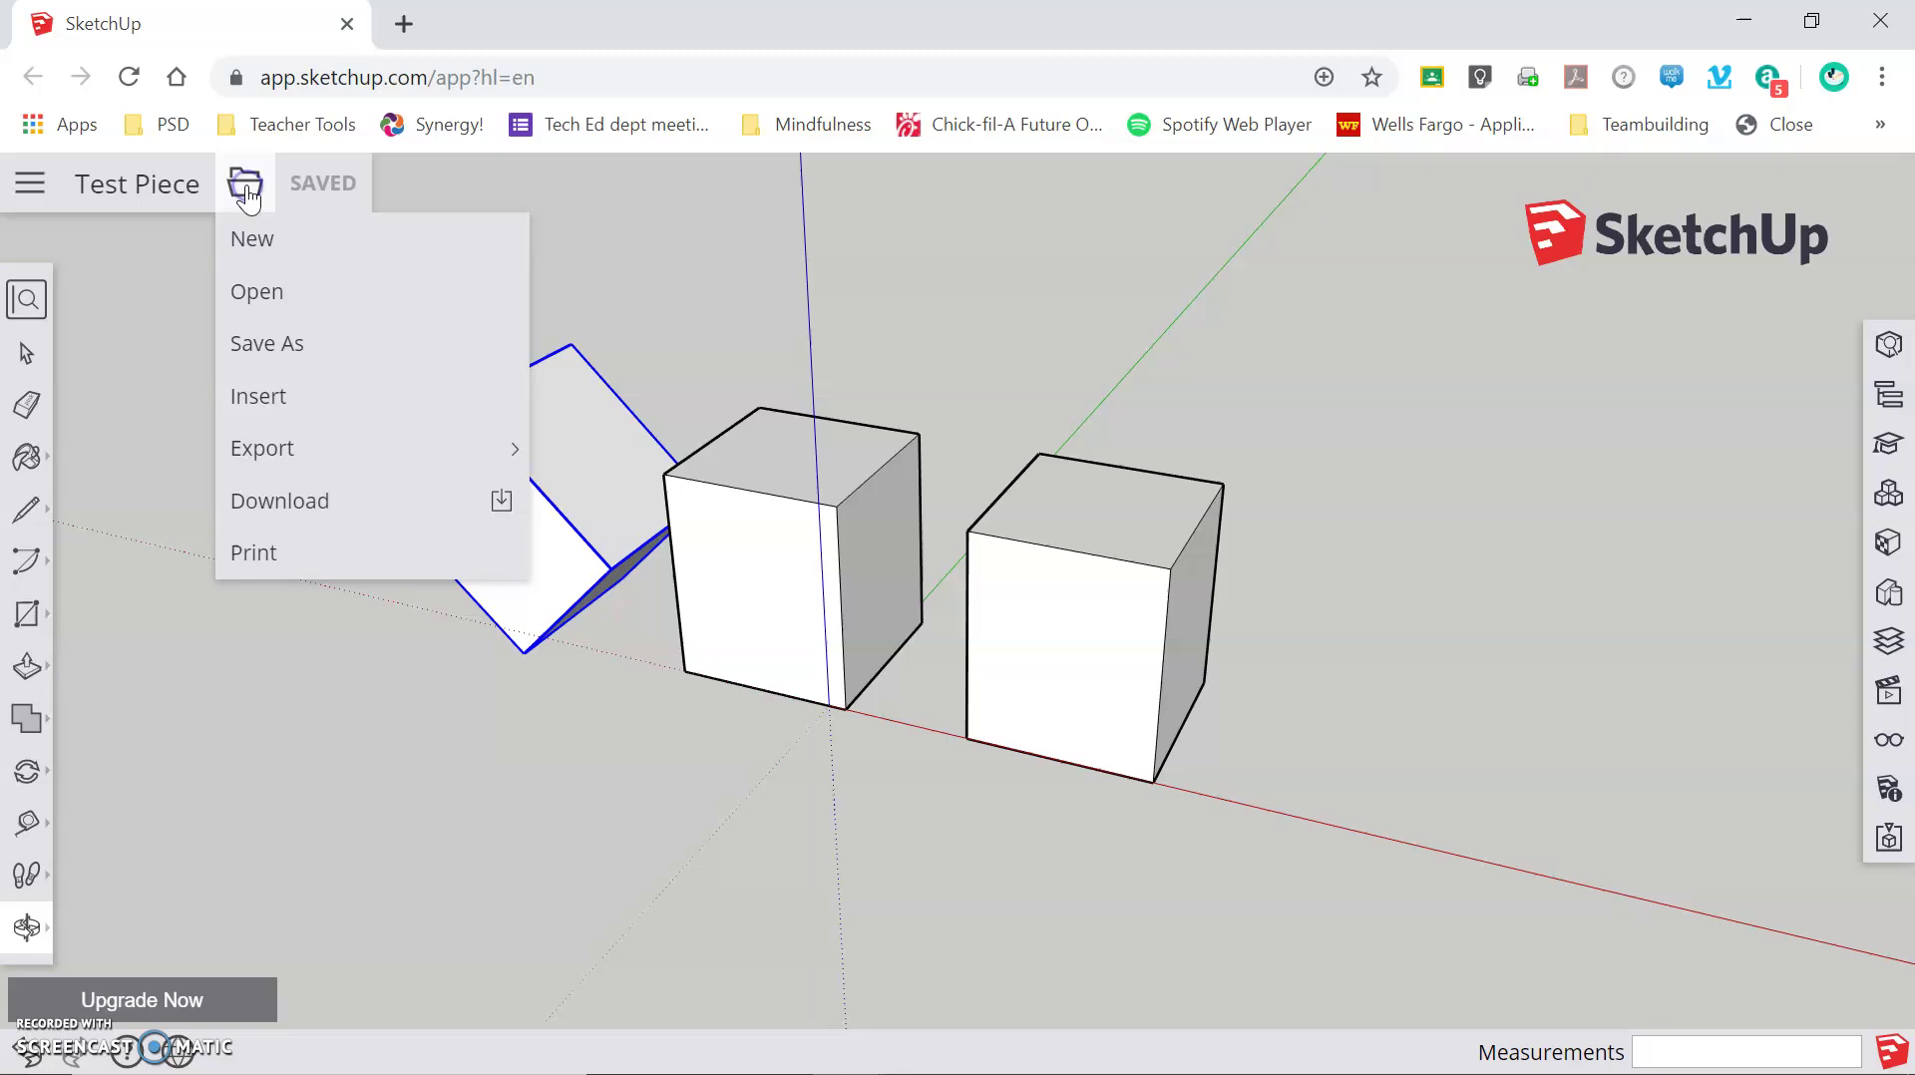
{"action": "left_click", "coordinate": [245, 238]}
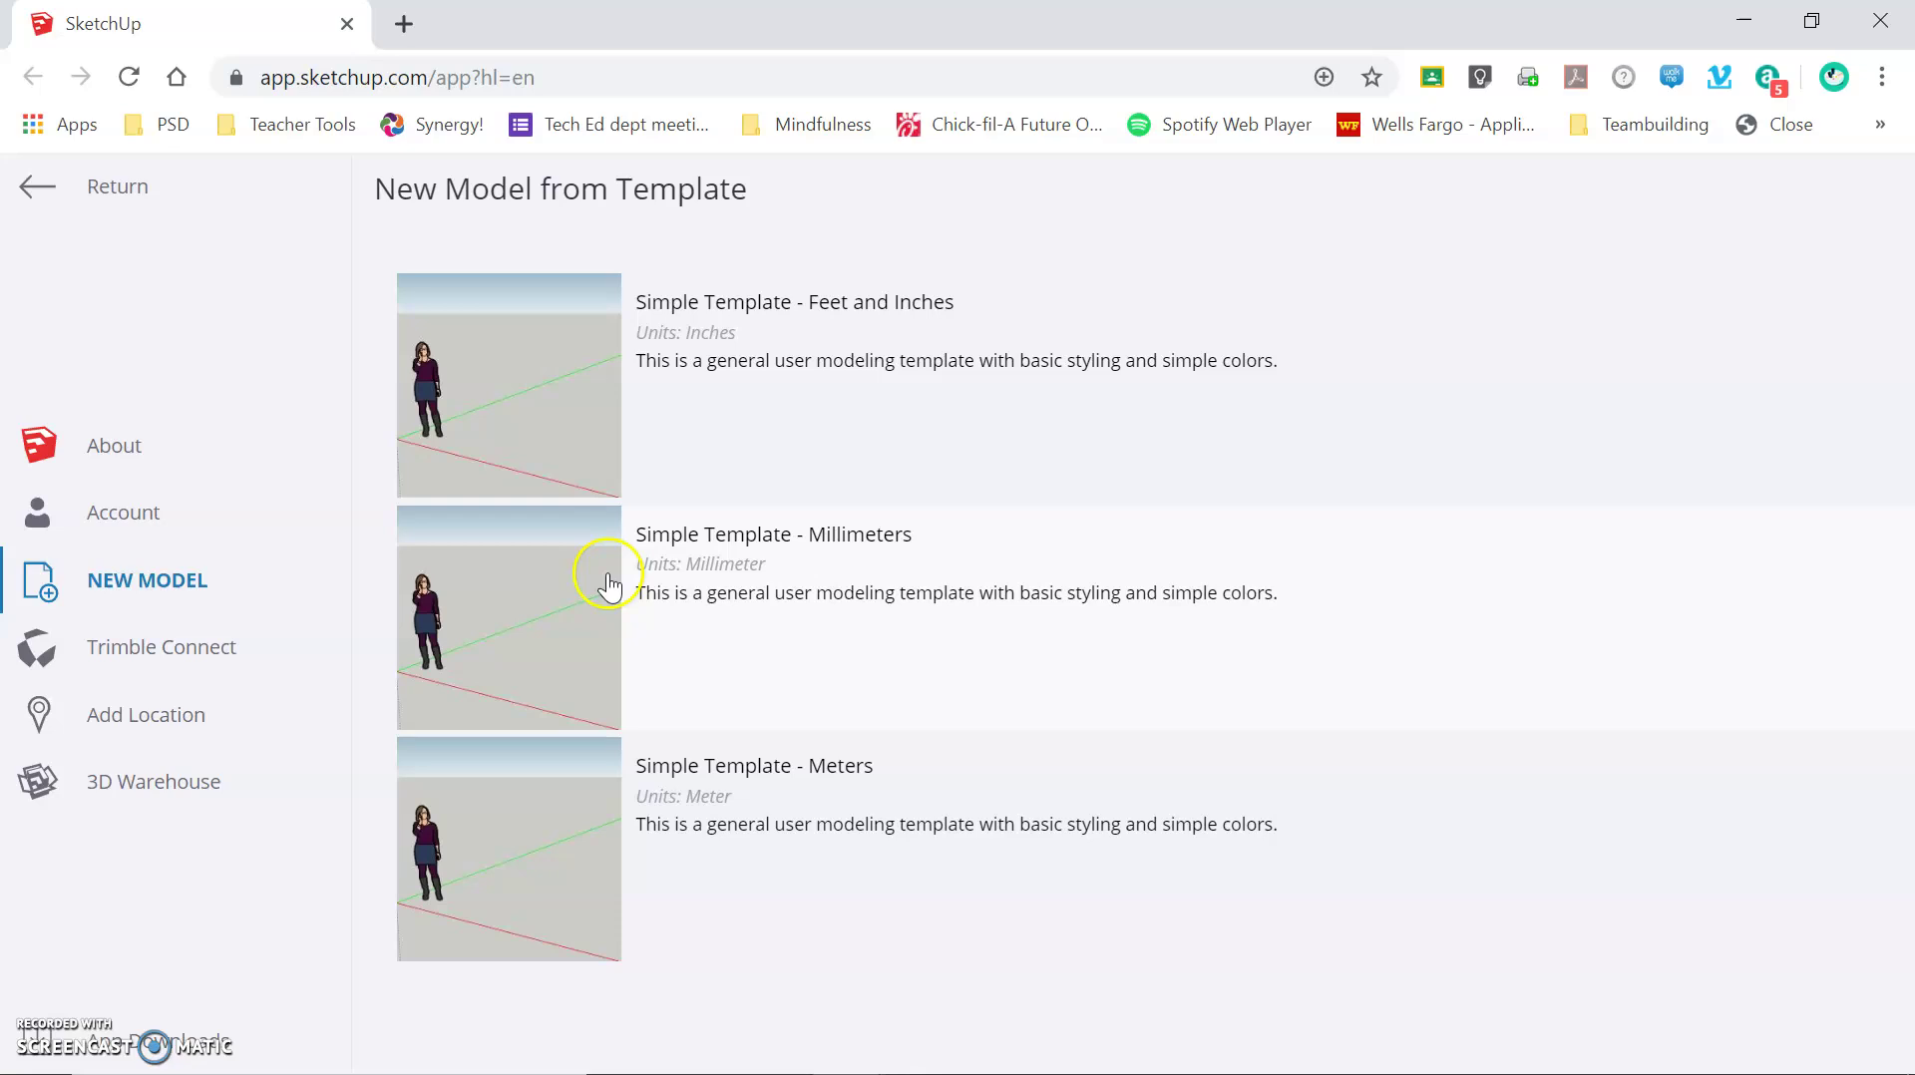
{"action": "left_click", "coordinate": [561, 370]}
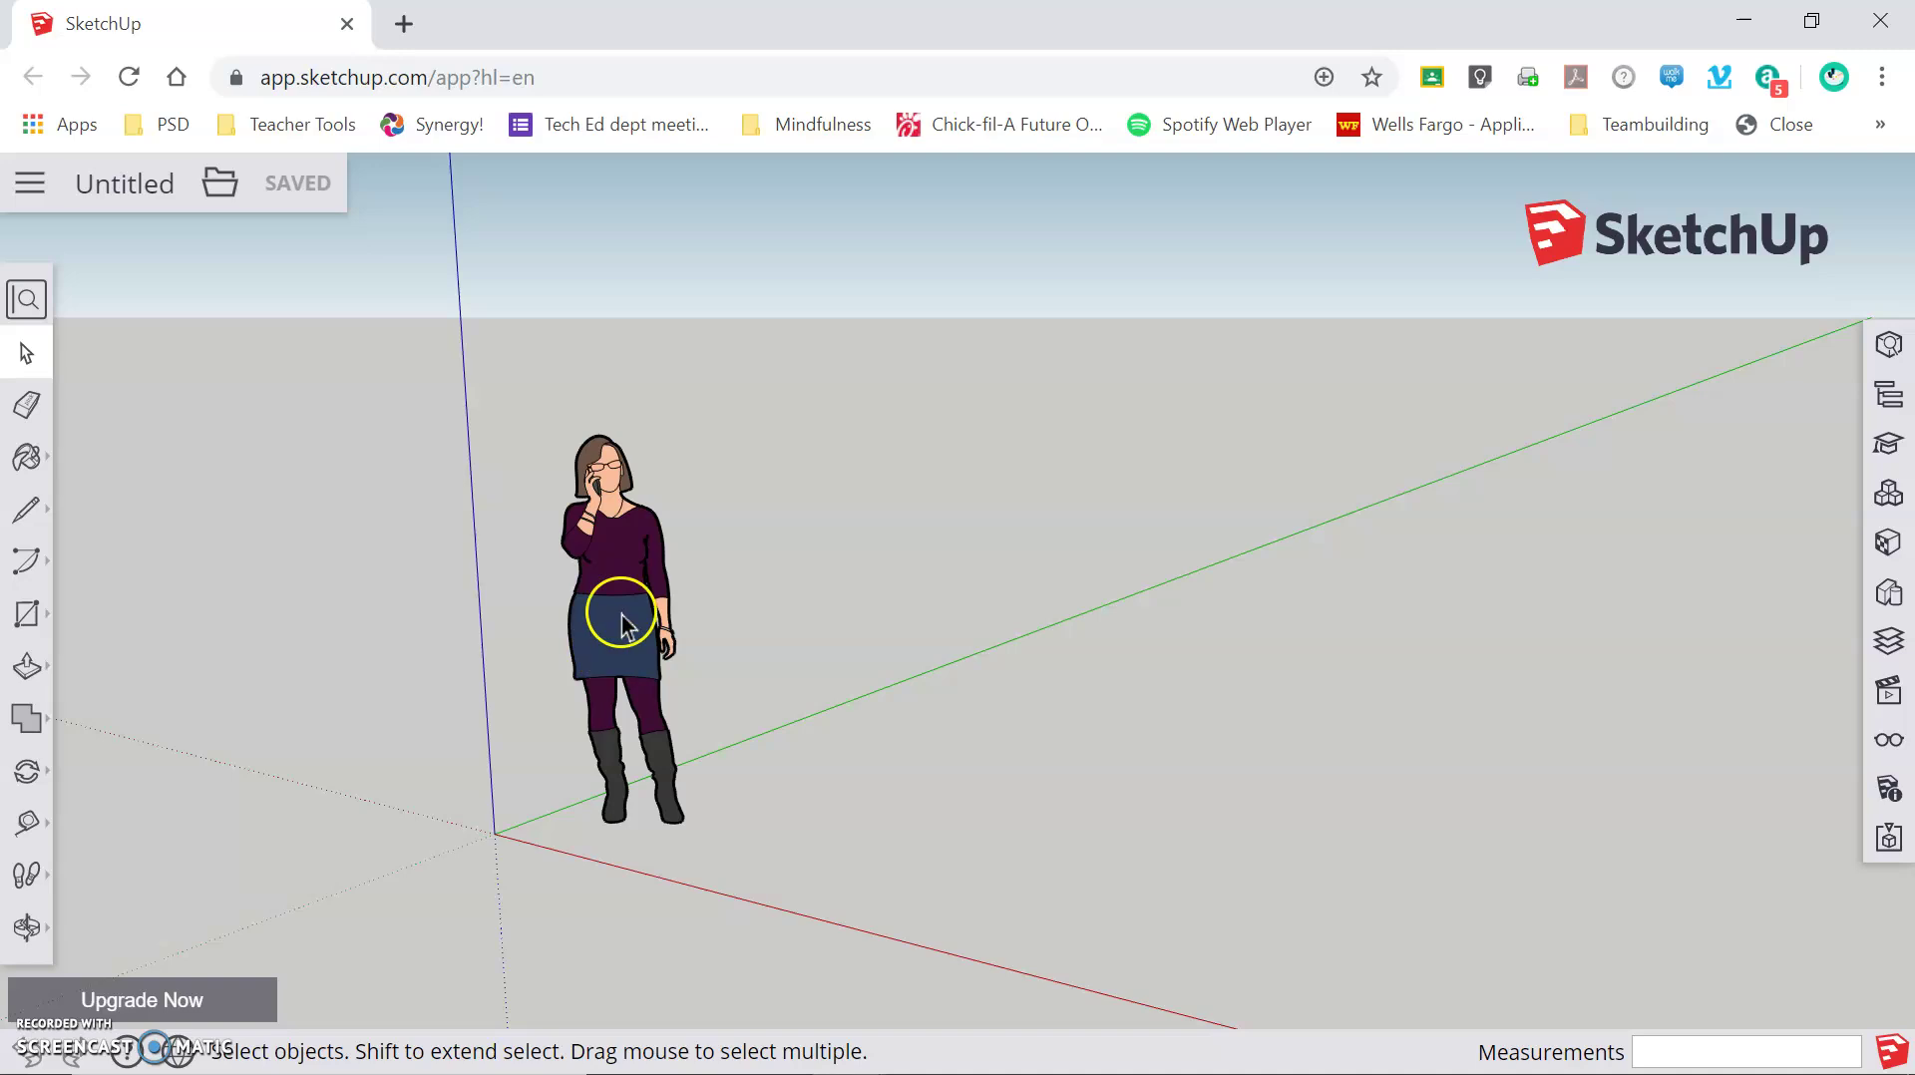
Step: Erase the default standing person figure, leaving only the axes in the scene
{"action": "left_click", "coordinate": [36, 409]}
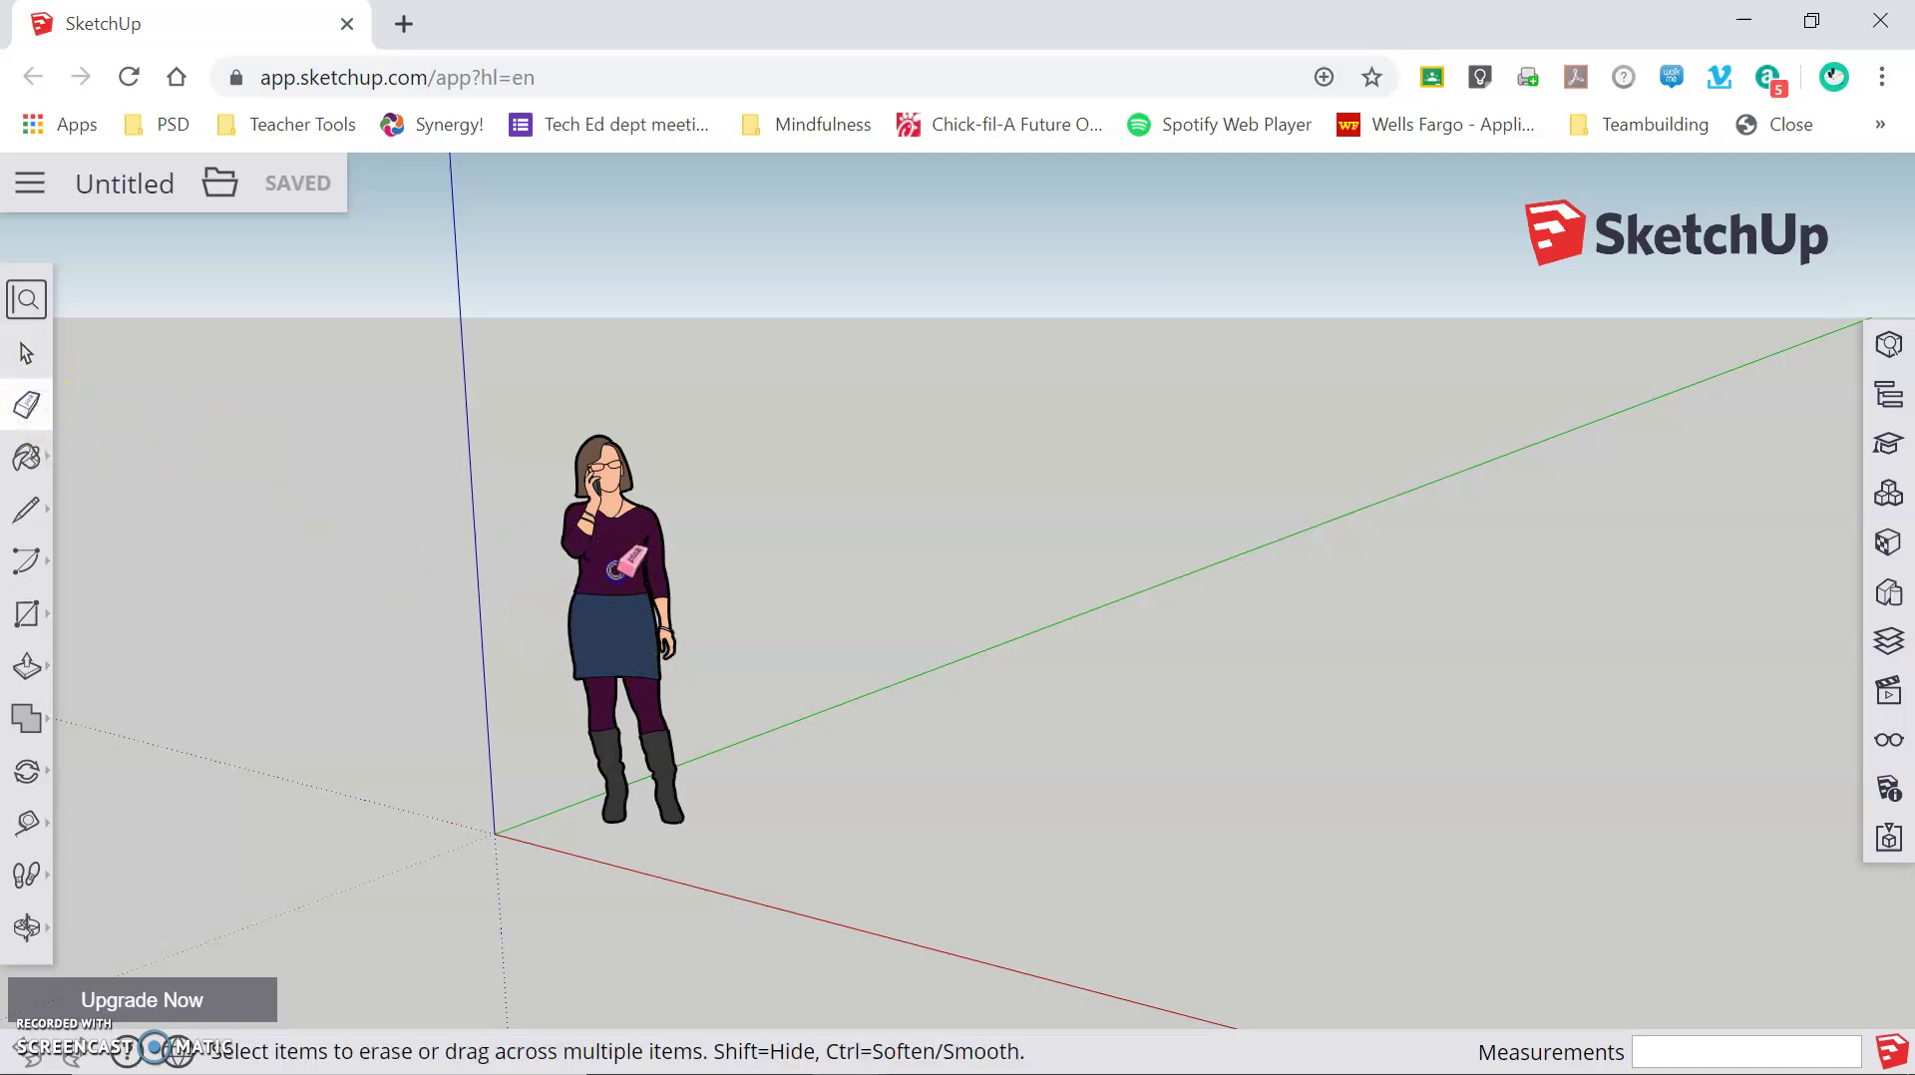
{"action": "left_click", "coordinate": [606, 489]}
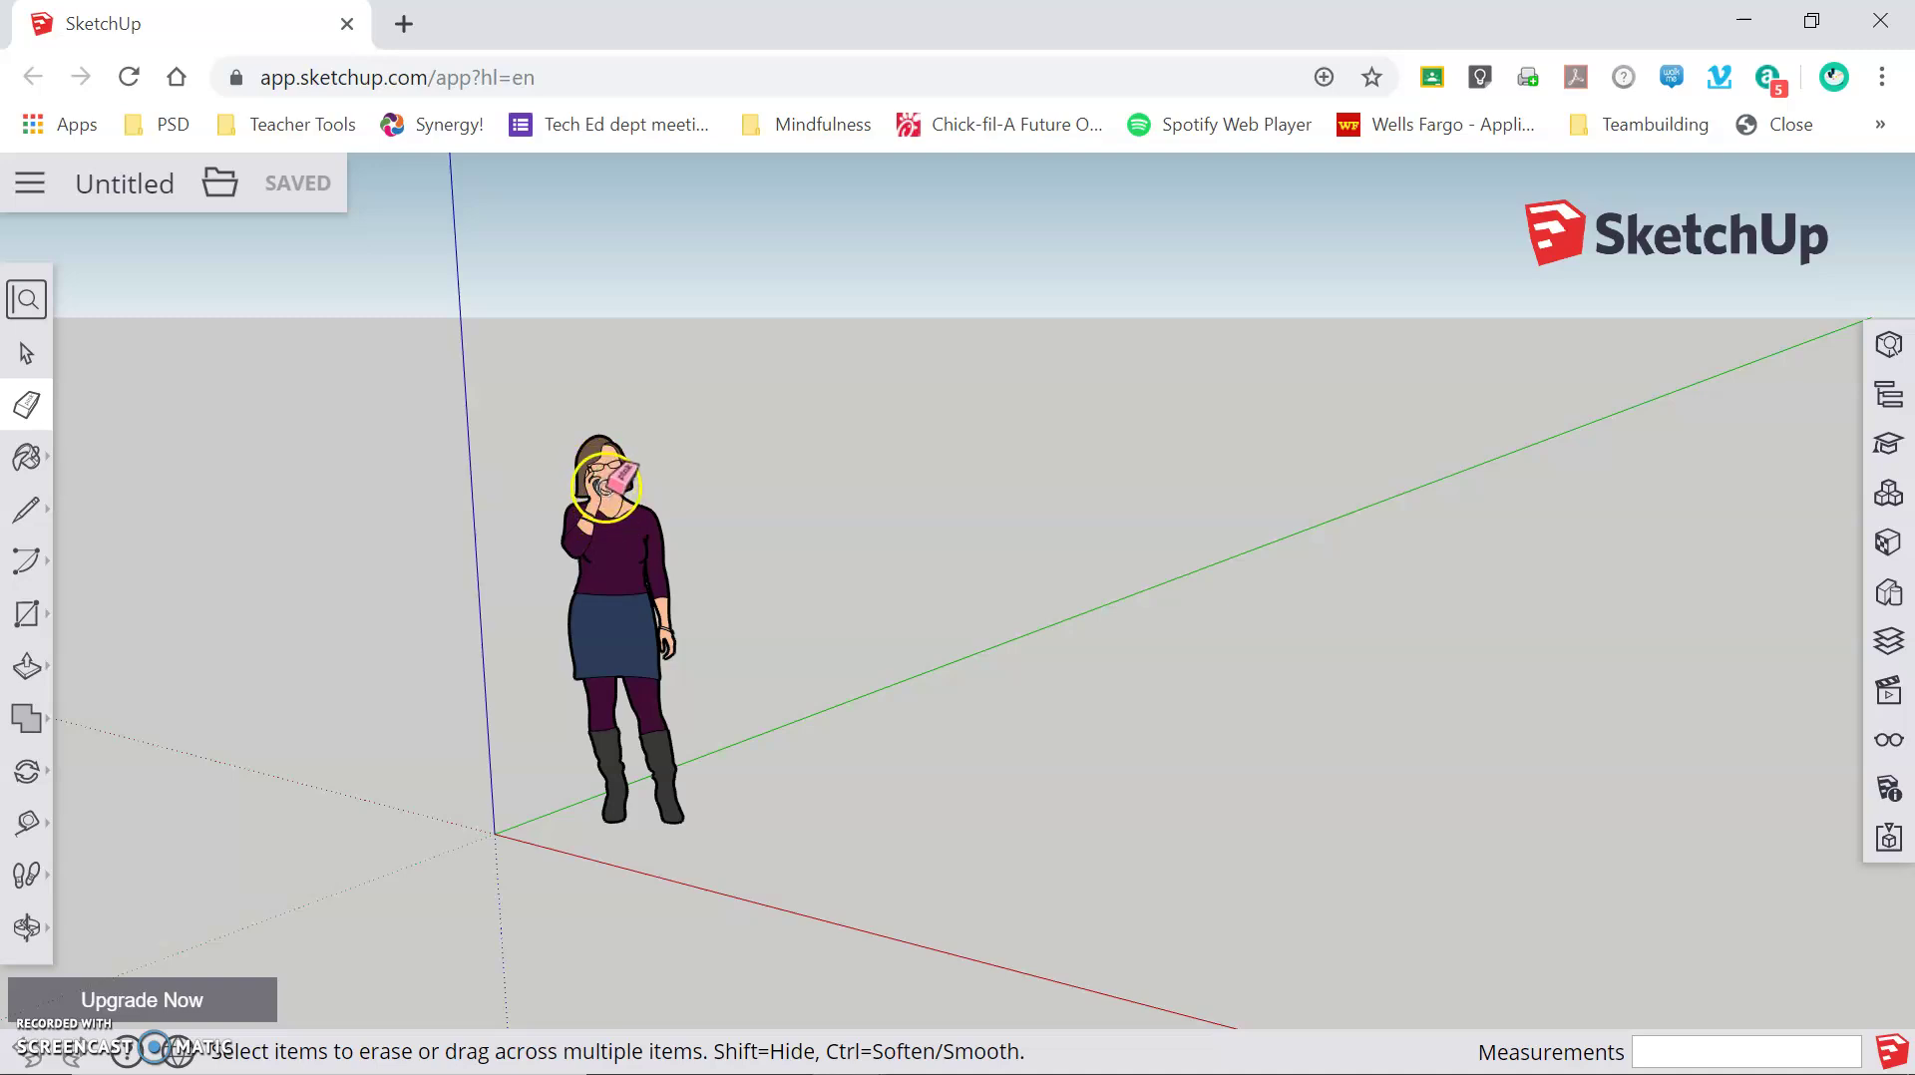
{"action": "left_click", "coordinate": [596, 494]}
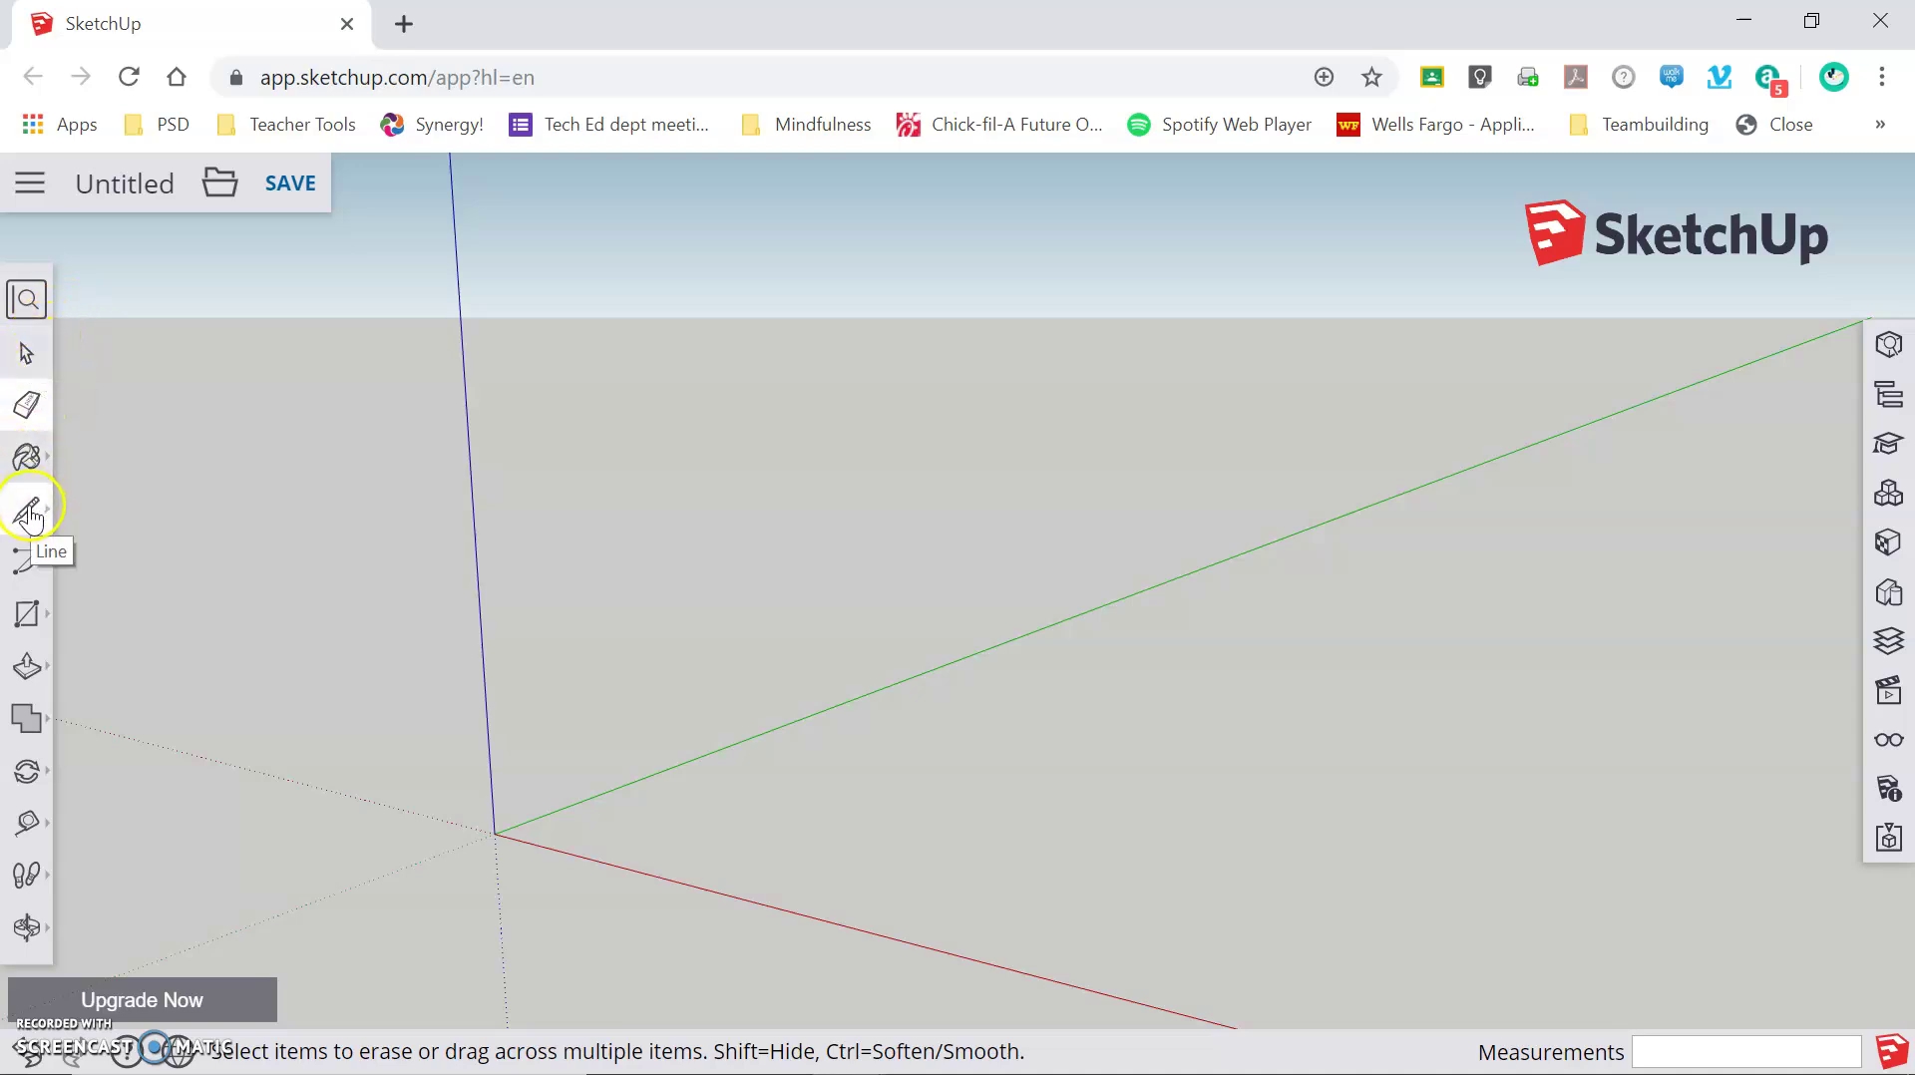
{"action": "left_click", "coordinate": [30, 616]}
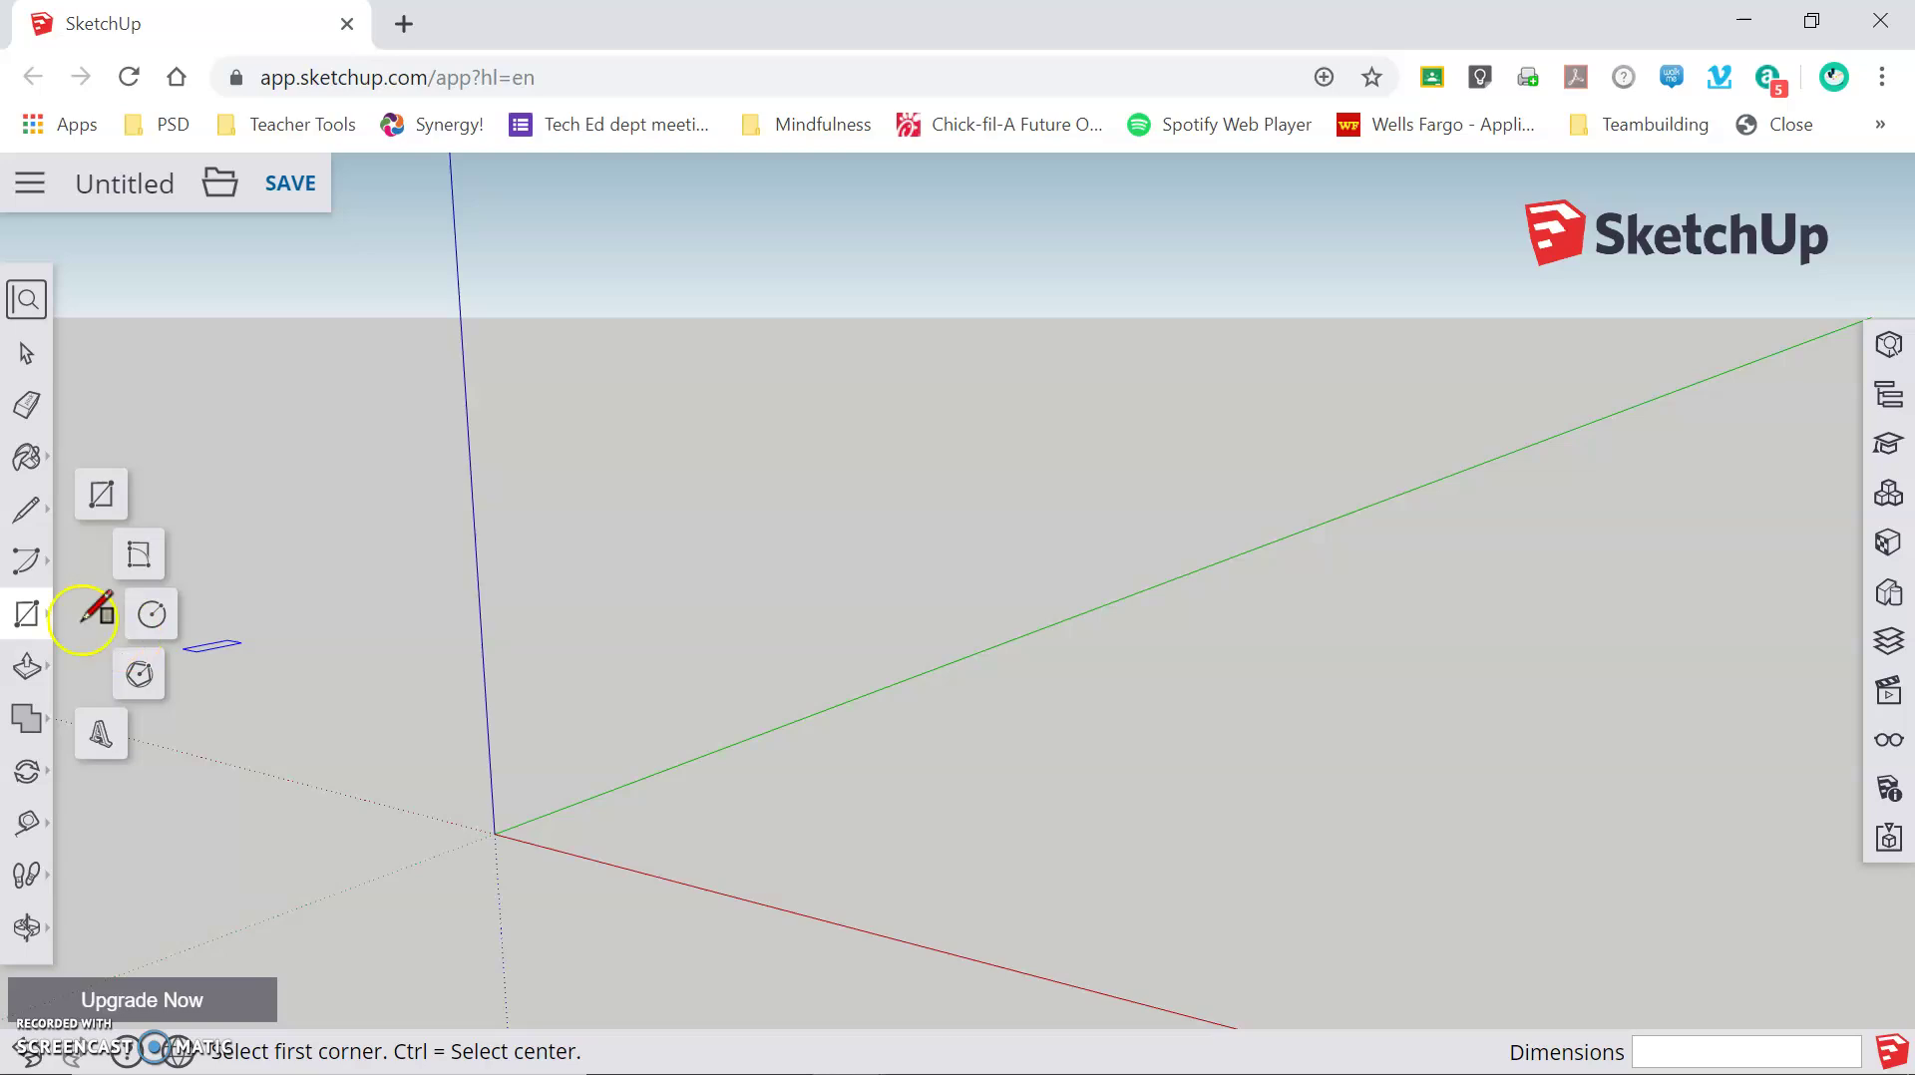
Step: Draw a 10,10 square from the origin with the Rectangle tool and zoom in on it
{"action": "left_click", "coordinate": [495, 831]}
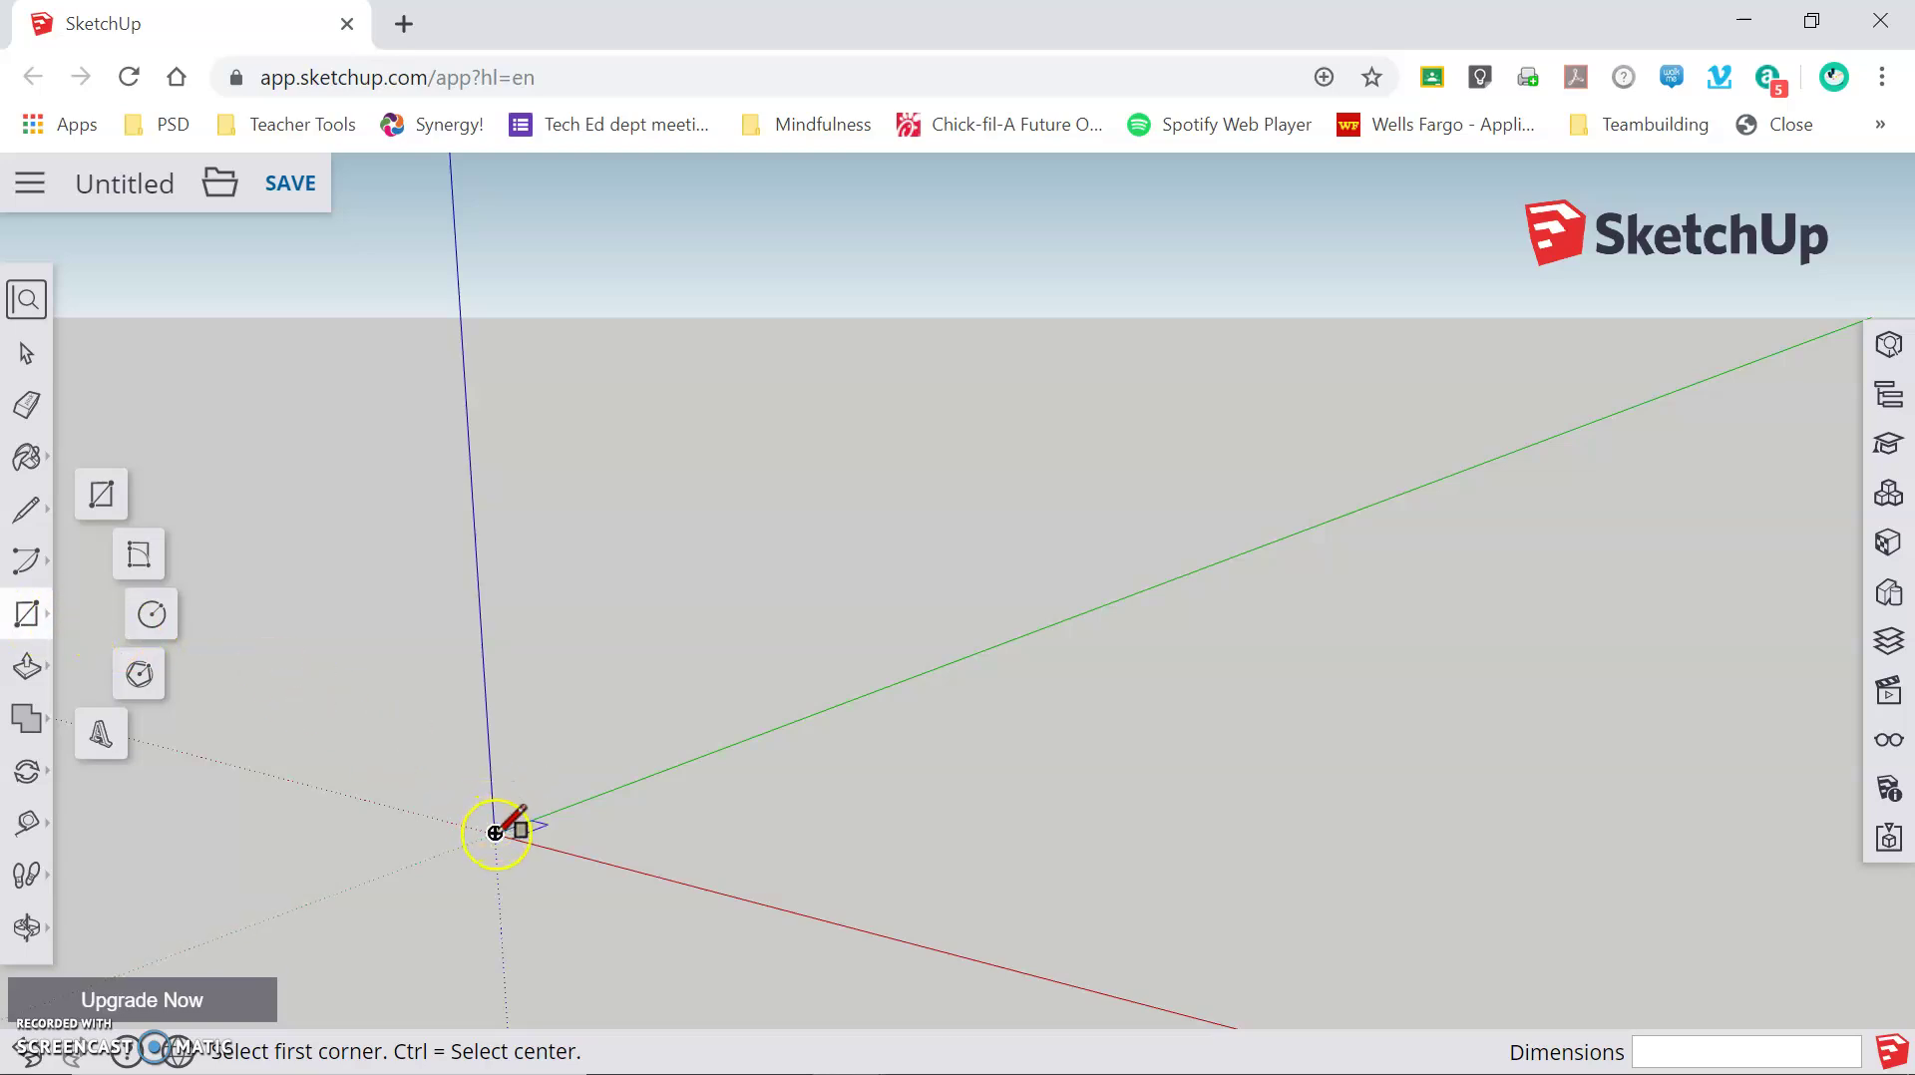
{"action": "left_click_drag", "start_coordinate": [495, 832], "coordinate": [842, 808]}
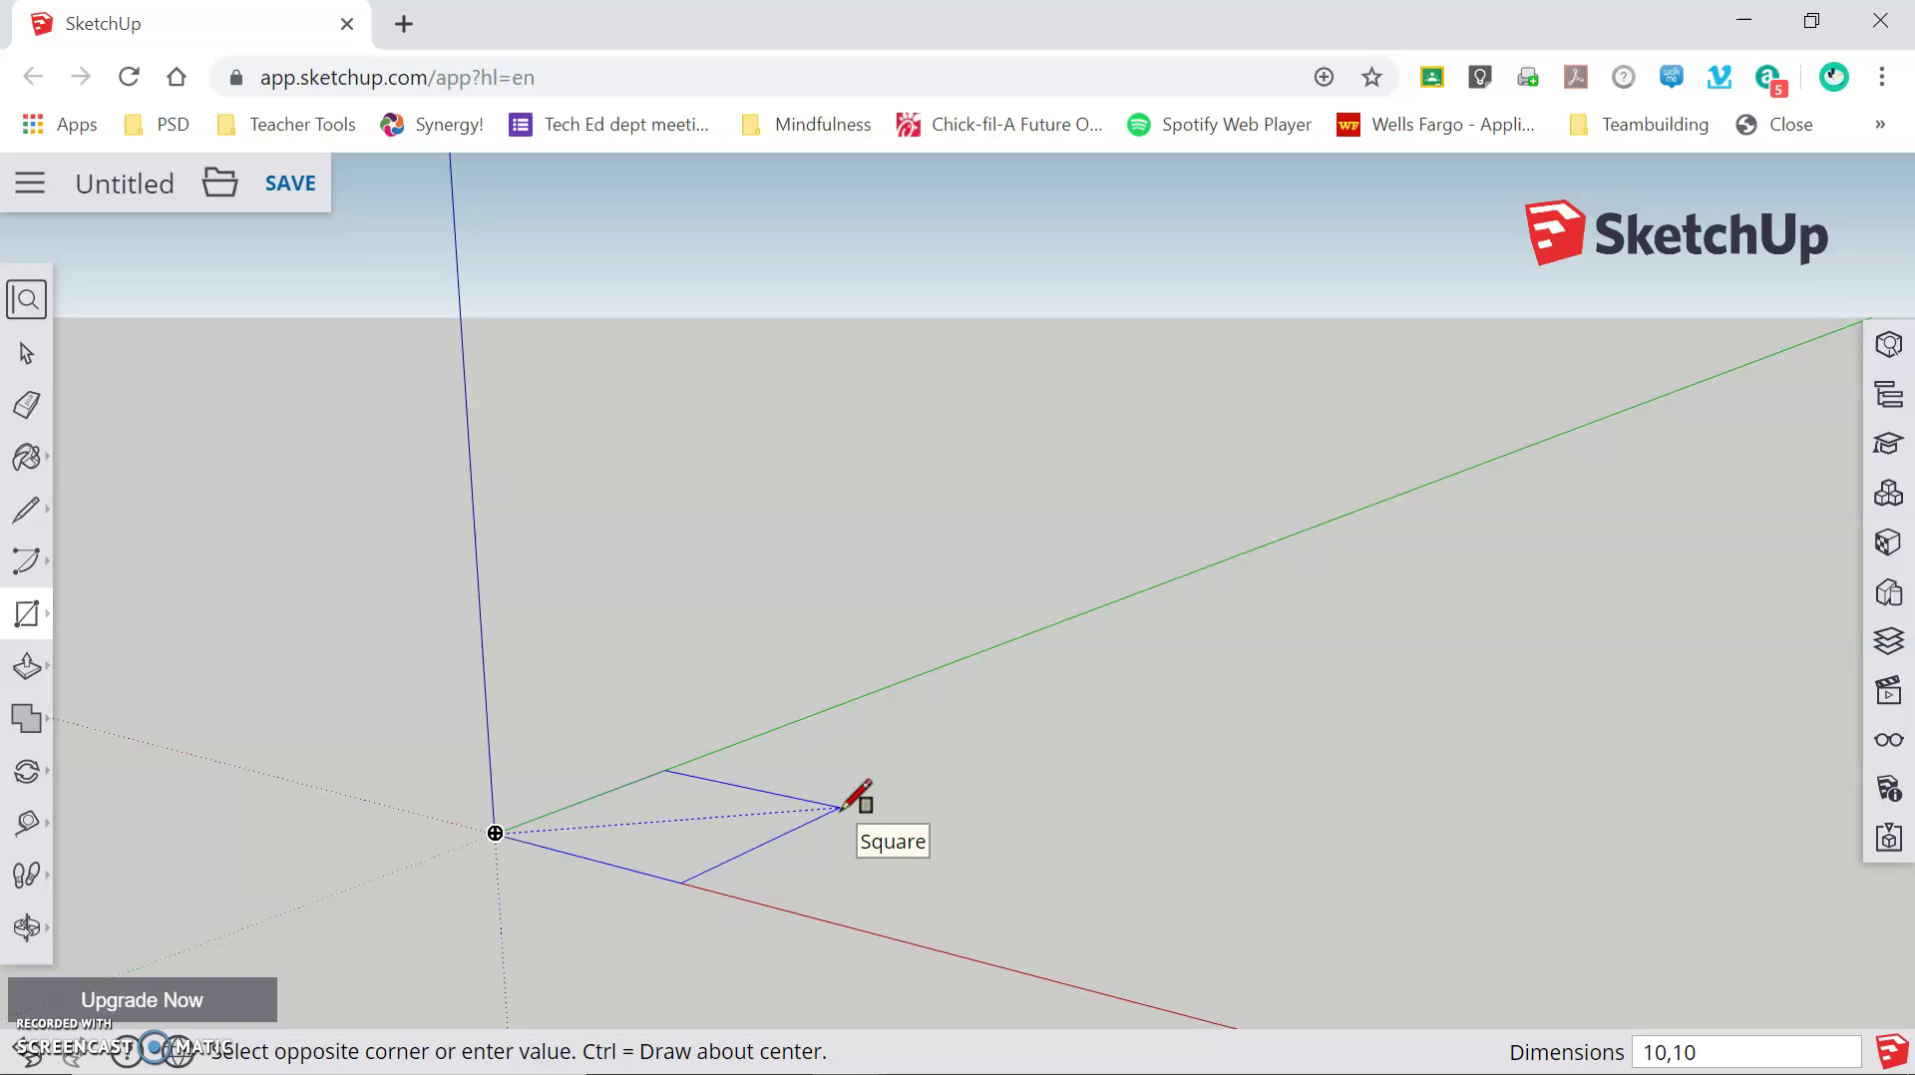
{"action": "type", "text": "10,10"}
{"action": "key", "text": "Return"}
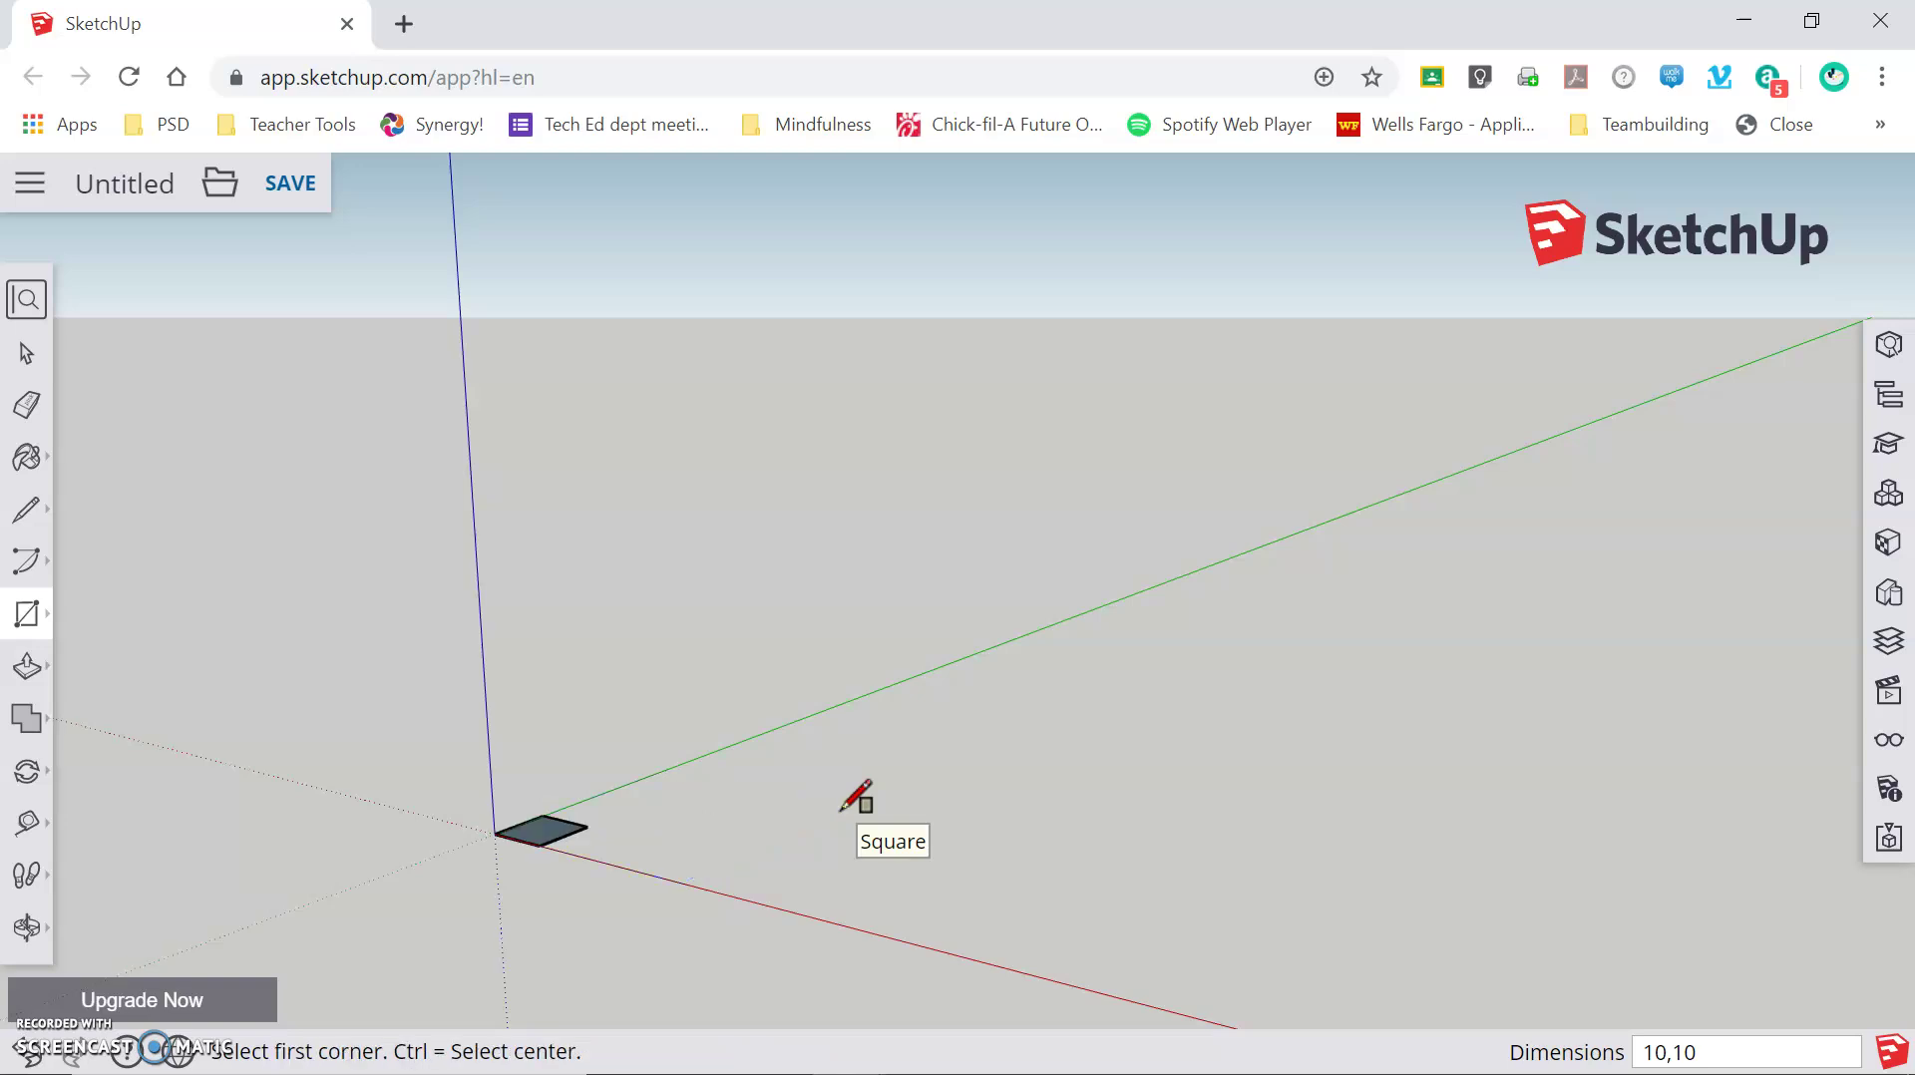
{"action": "scroll", "coordinate": [528, 838], "scroll_direction": "up", "scroll_amount": 5}
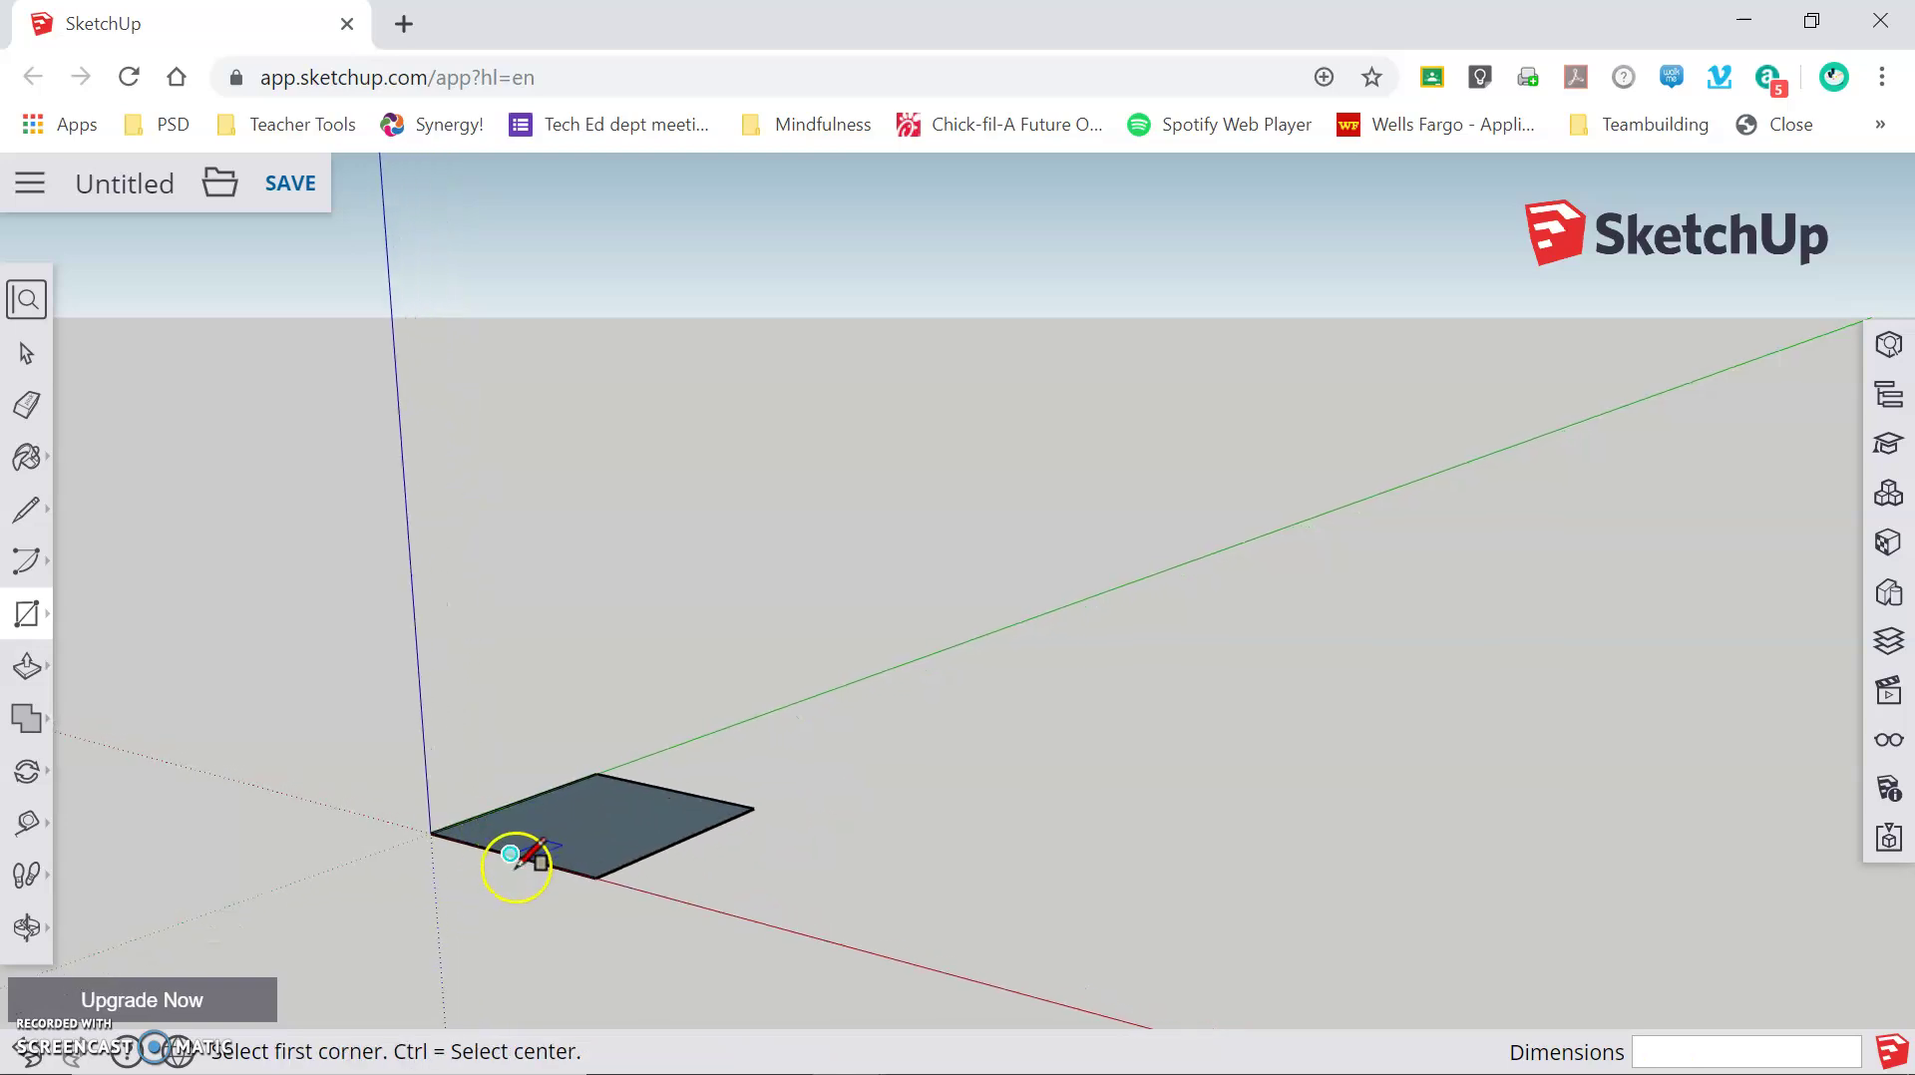
{"action": "scroll", "coordinate": [519, 853], "scroll_direction": "up", "scroll_amount": 3}
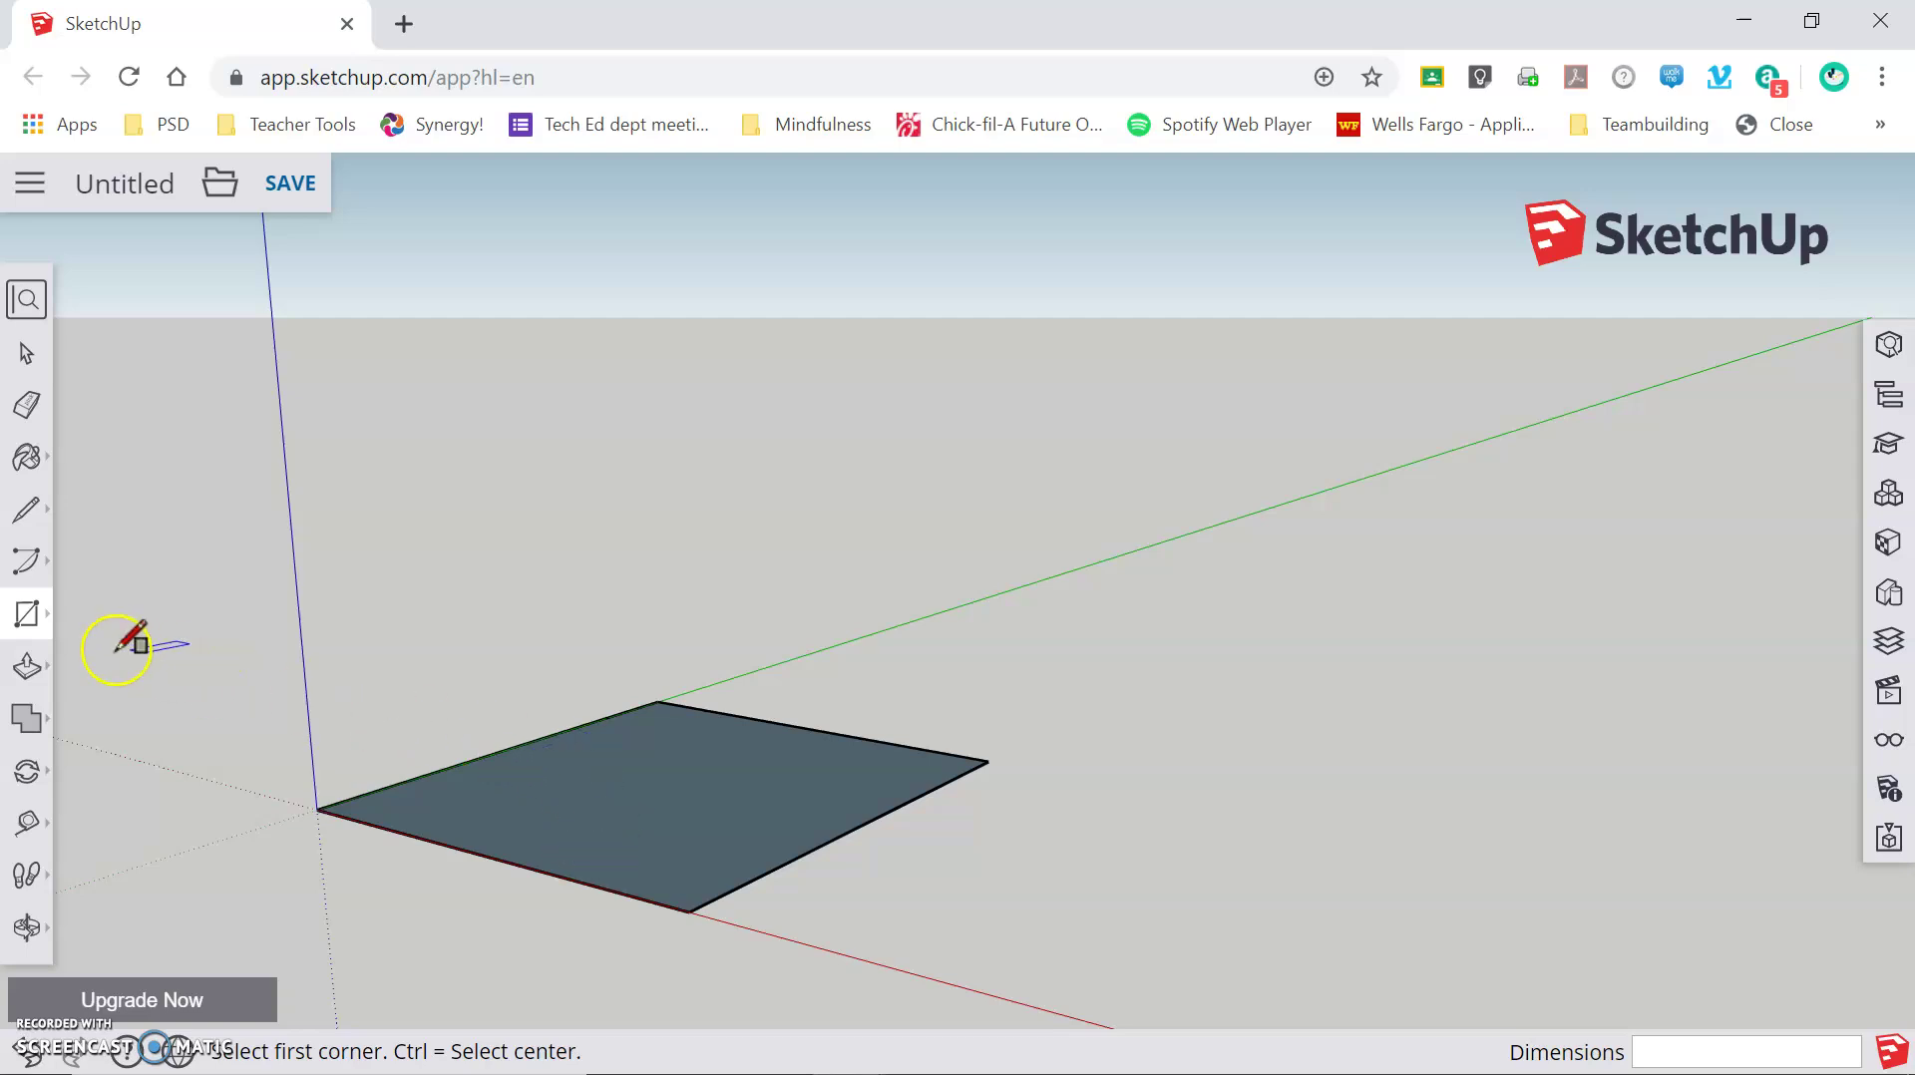
Step: Push/Pull the square up 10 inches into a cube and orbit to view it
{"action": "left_click", "coordinate": [27, 665]}
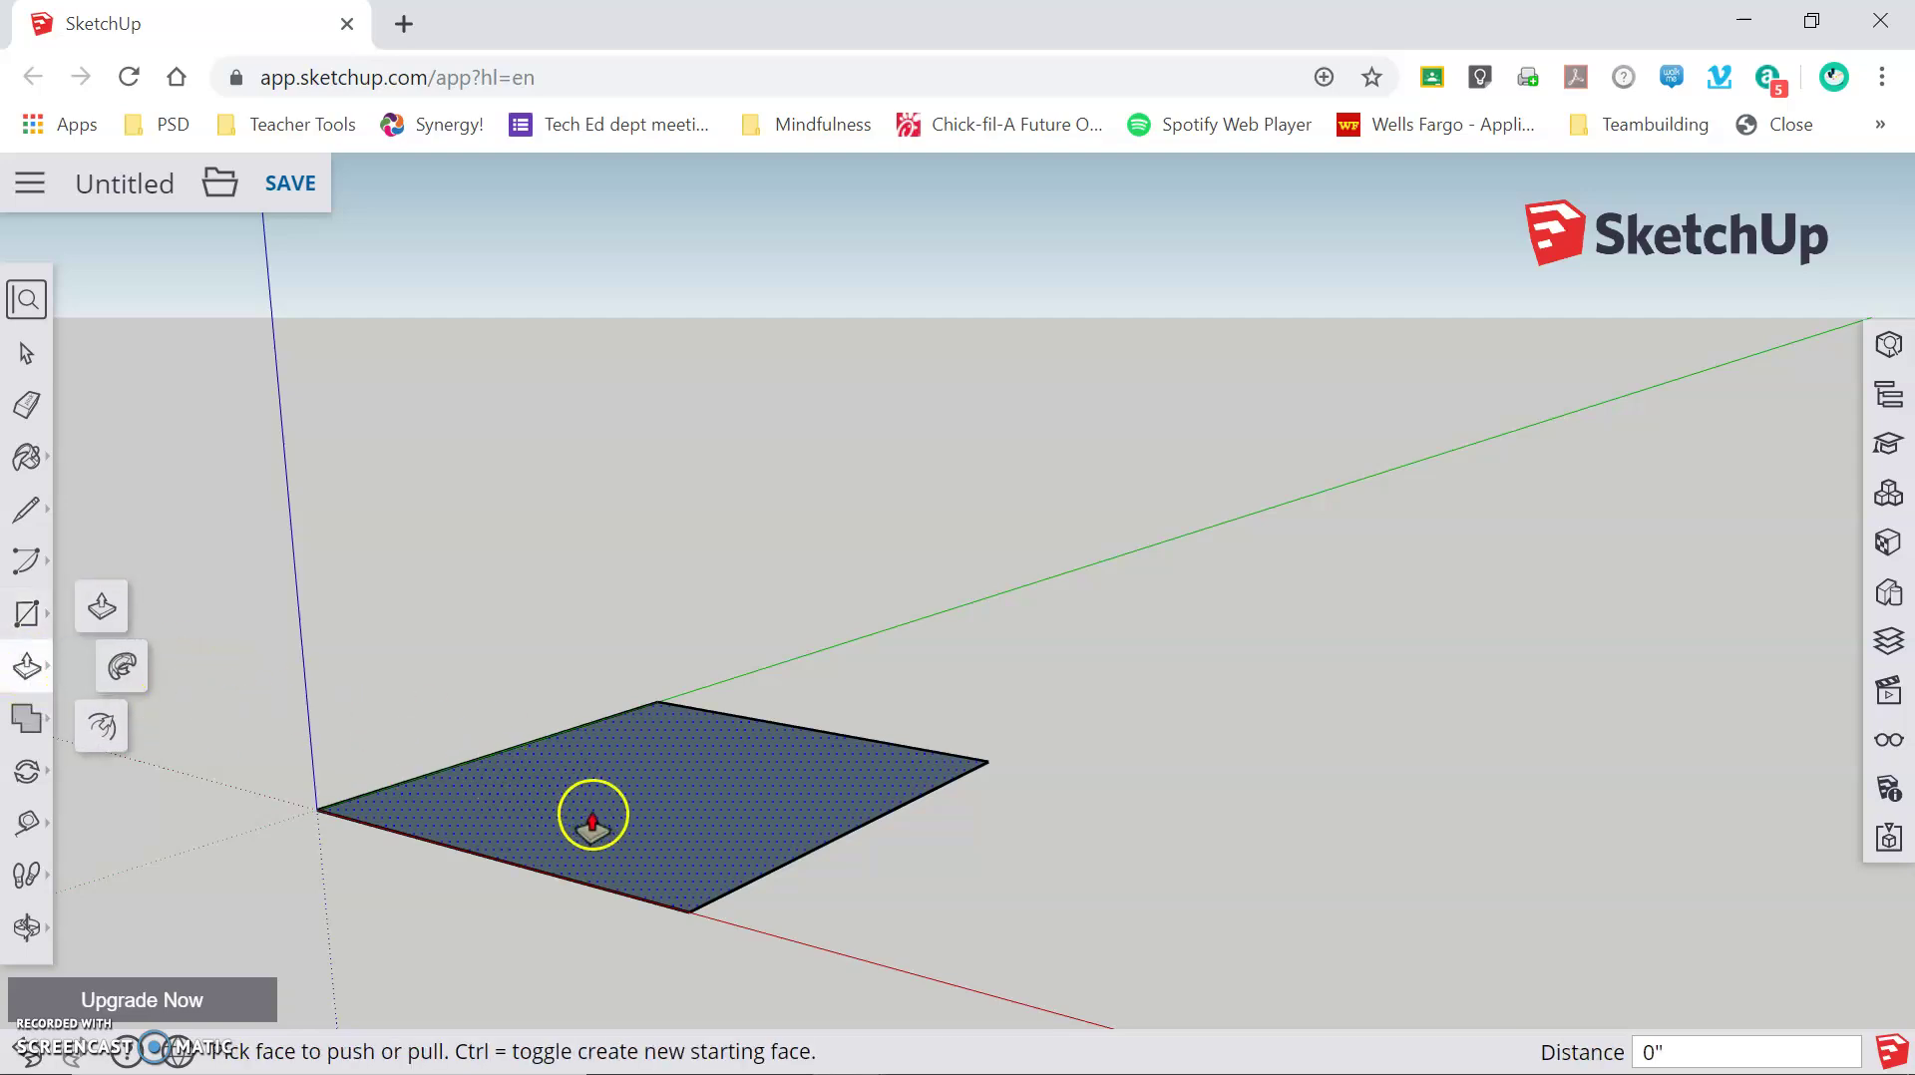
{"action": "left_click_drag", "start_coordinate": [593, 824], "coordinate": [575, 496]}
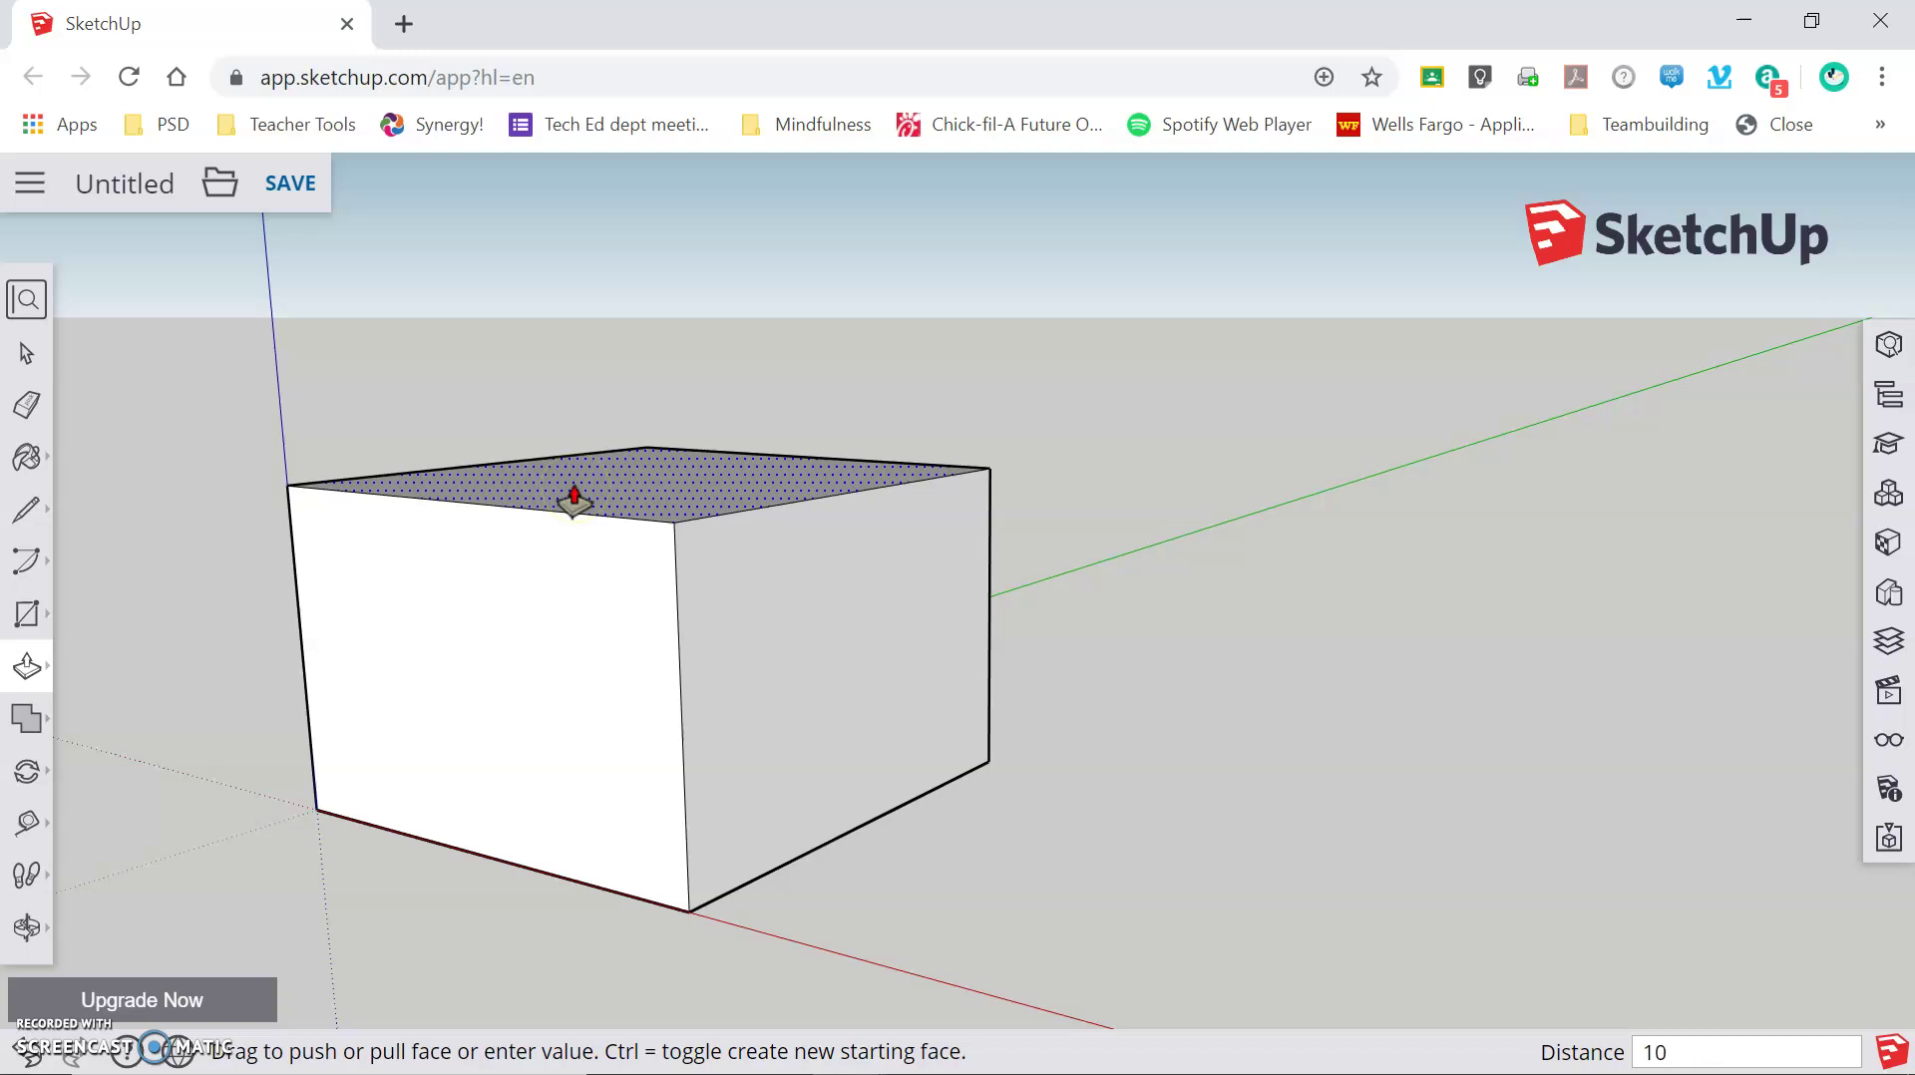
{"action": "type", "text": "10"}
{"action": "key", "text": "Return"}
{"action": "middle_click_drag", "start_coordinate": [703, 513], "coordinate": [1083, 673]}
{"action": "scroll", "coordinate": [1077, 802], "scroll_direction": "down", "scroll_amount": 4}
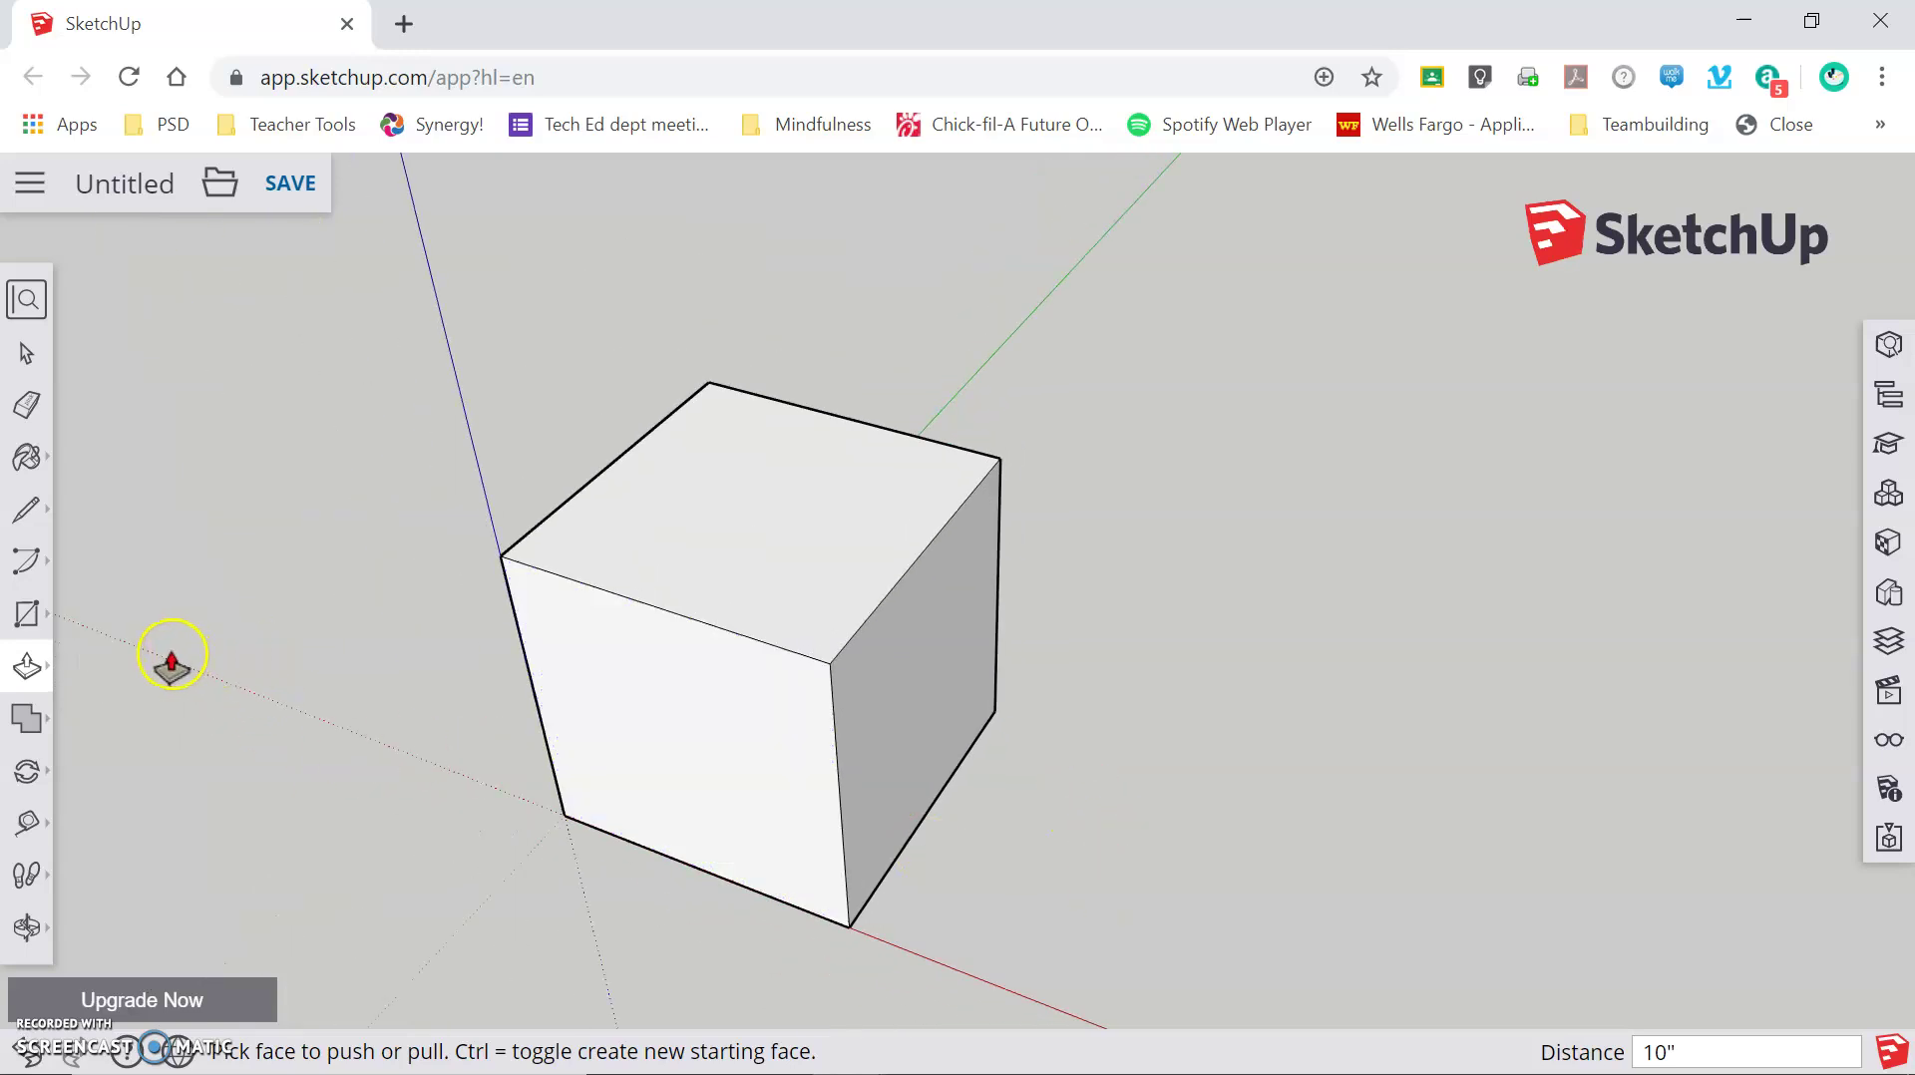
{"action": "left_click", "coordinate": [26, 781]}
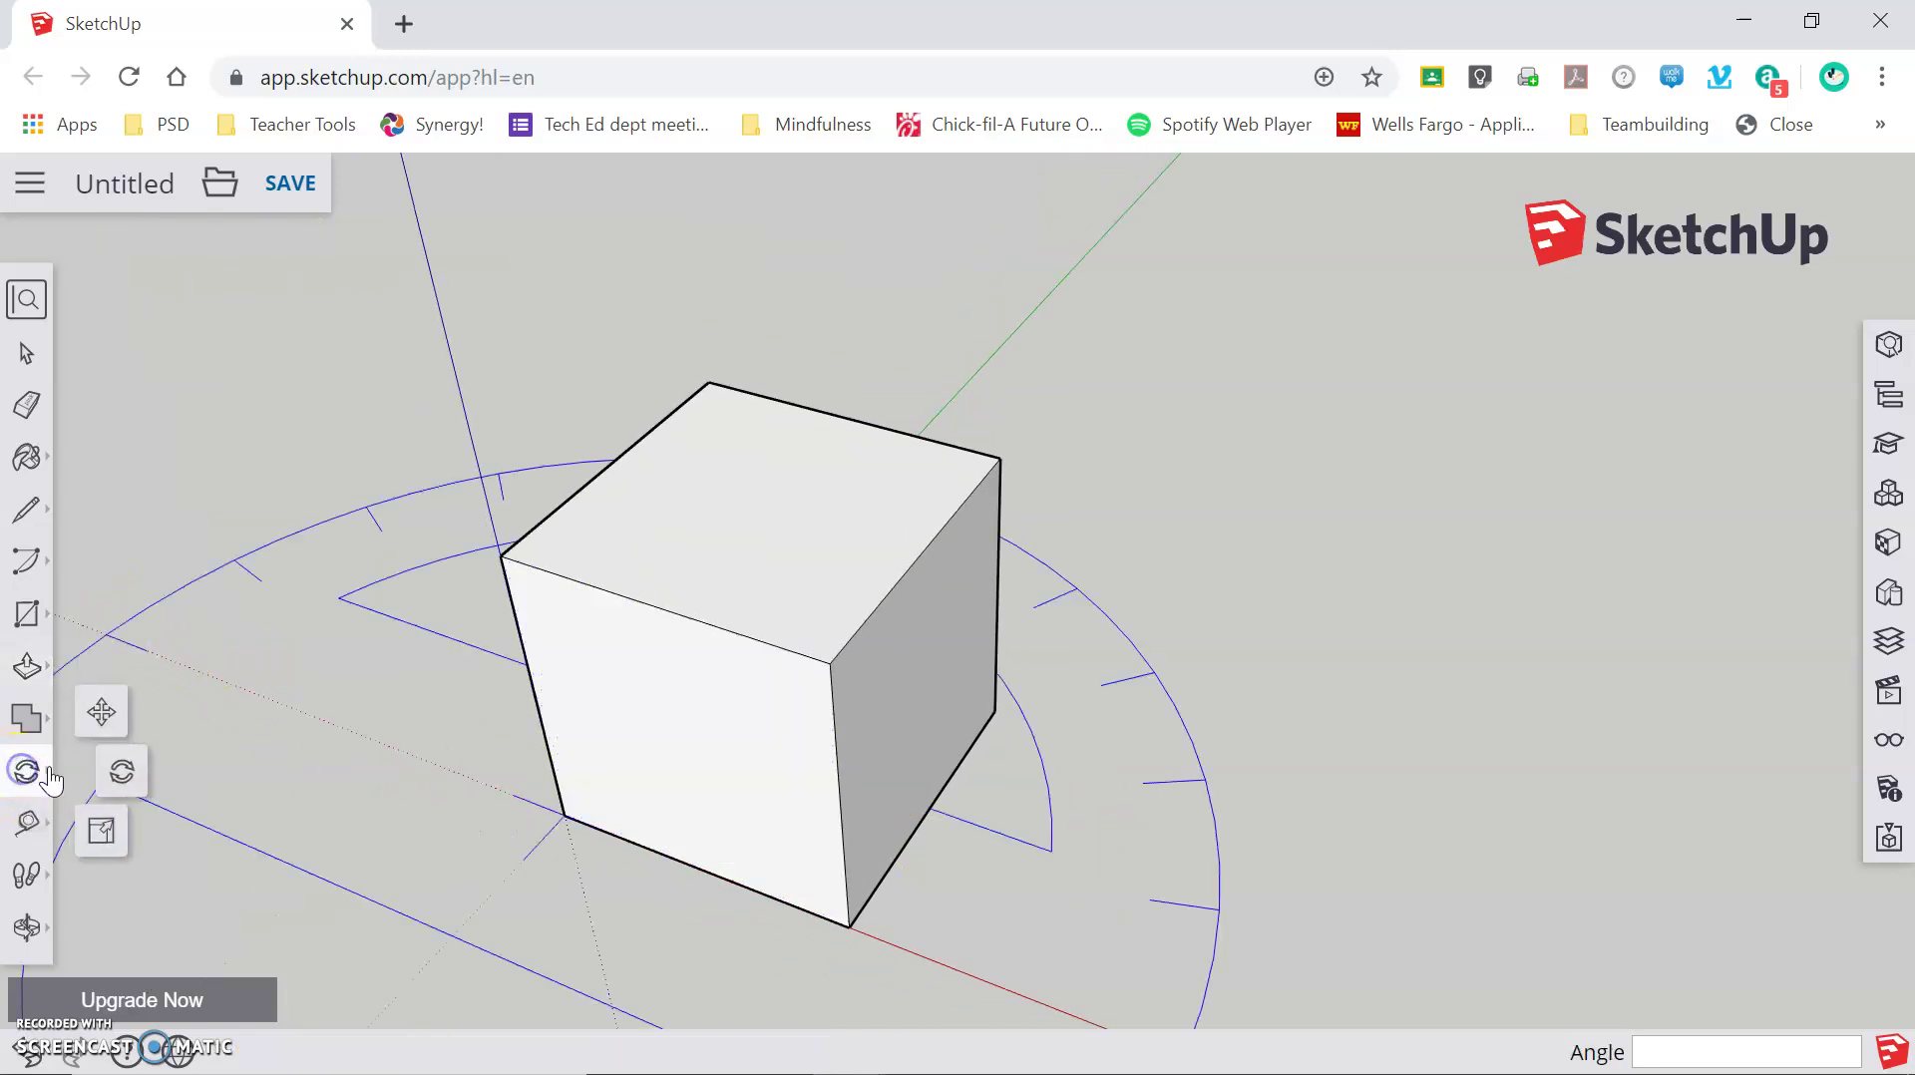
{"action": "left_click", "coordinate": [99, 716]}
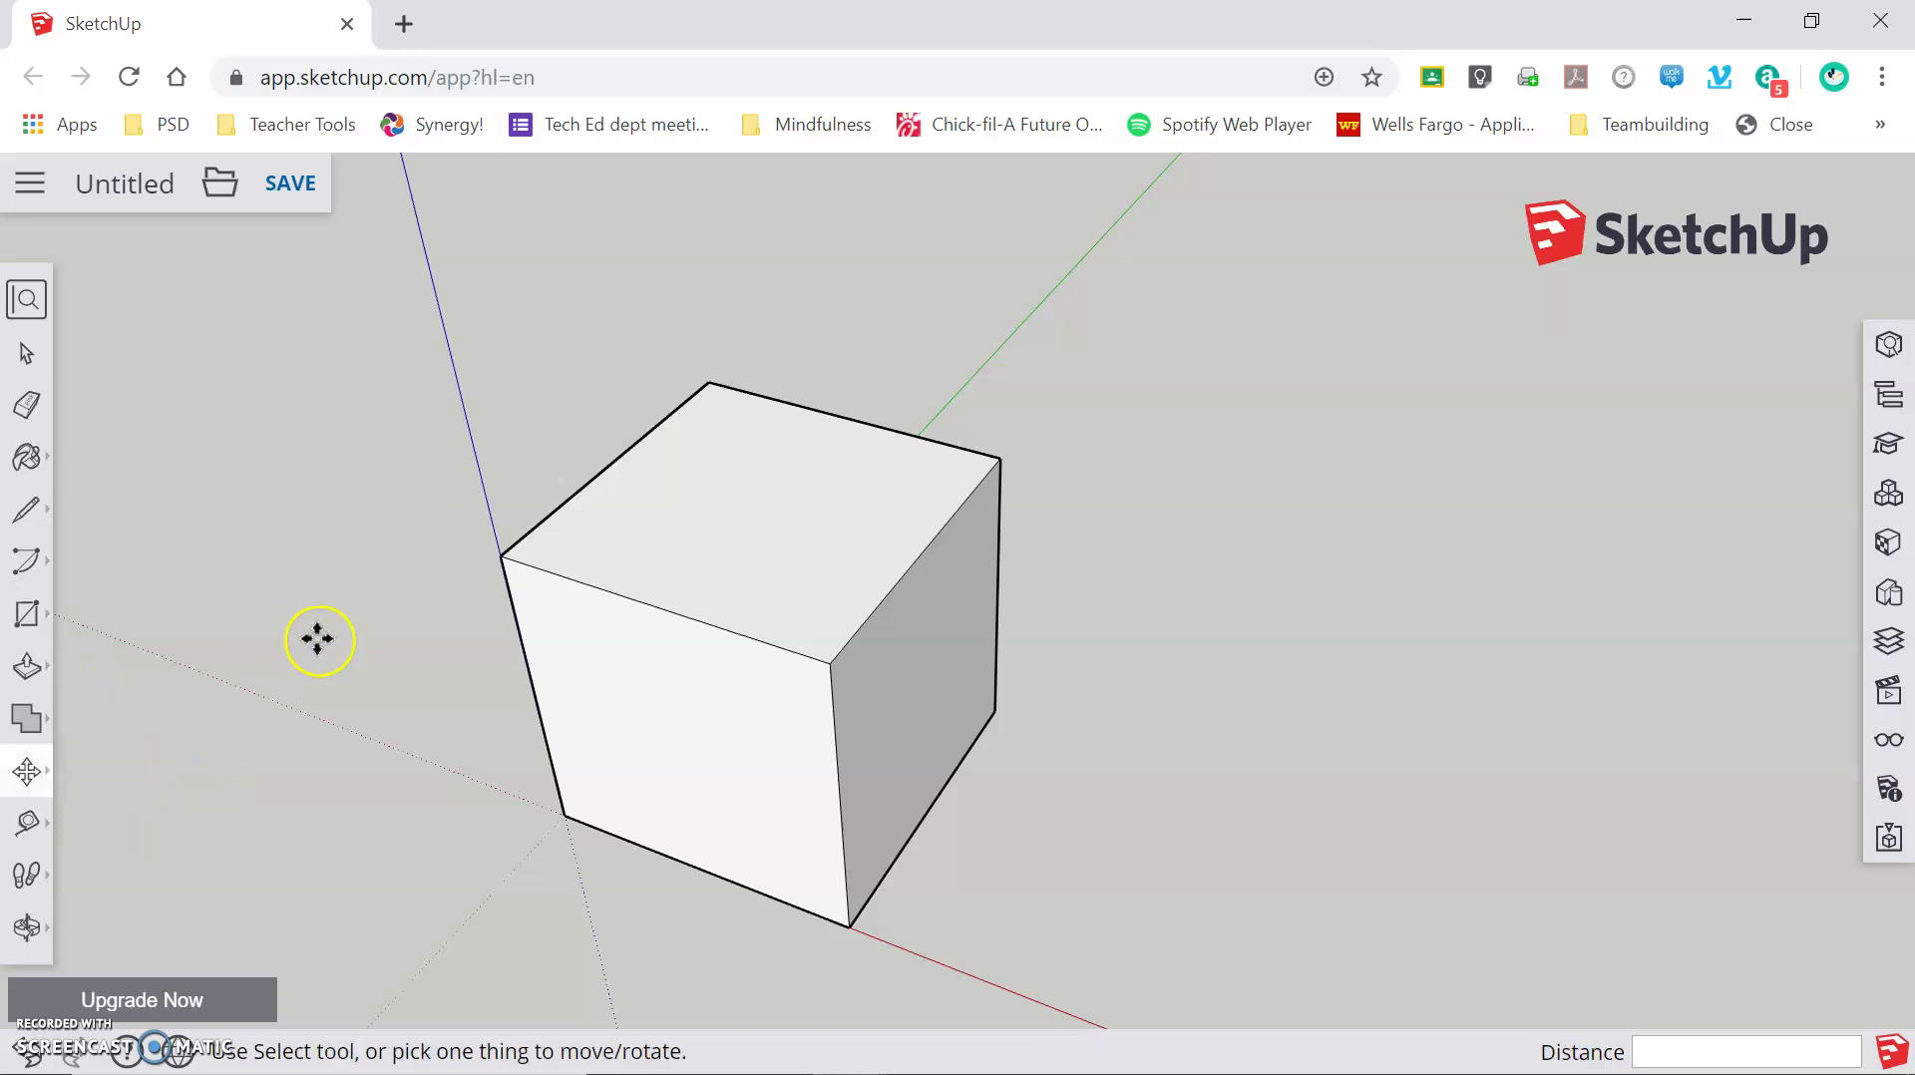
{"action": "left_click", "coordinate": [496, 560]}
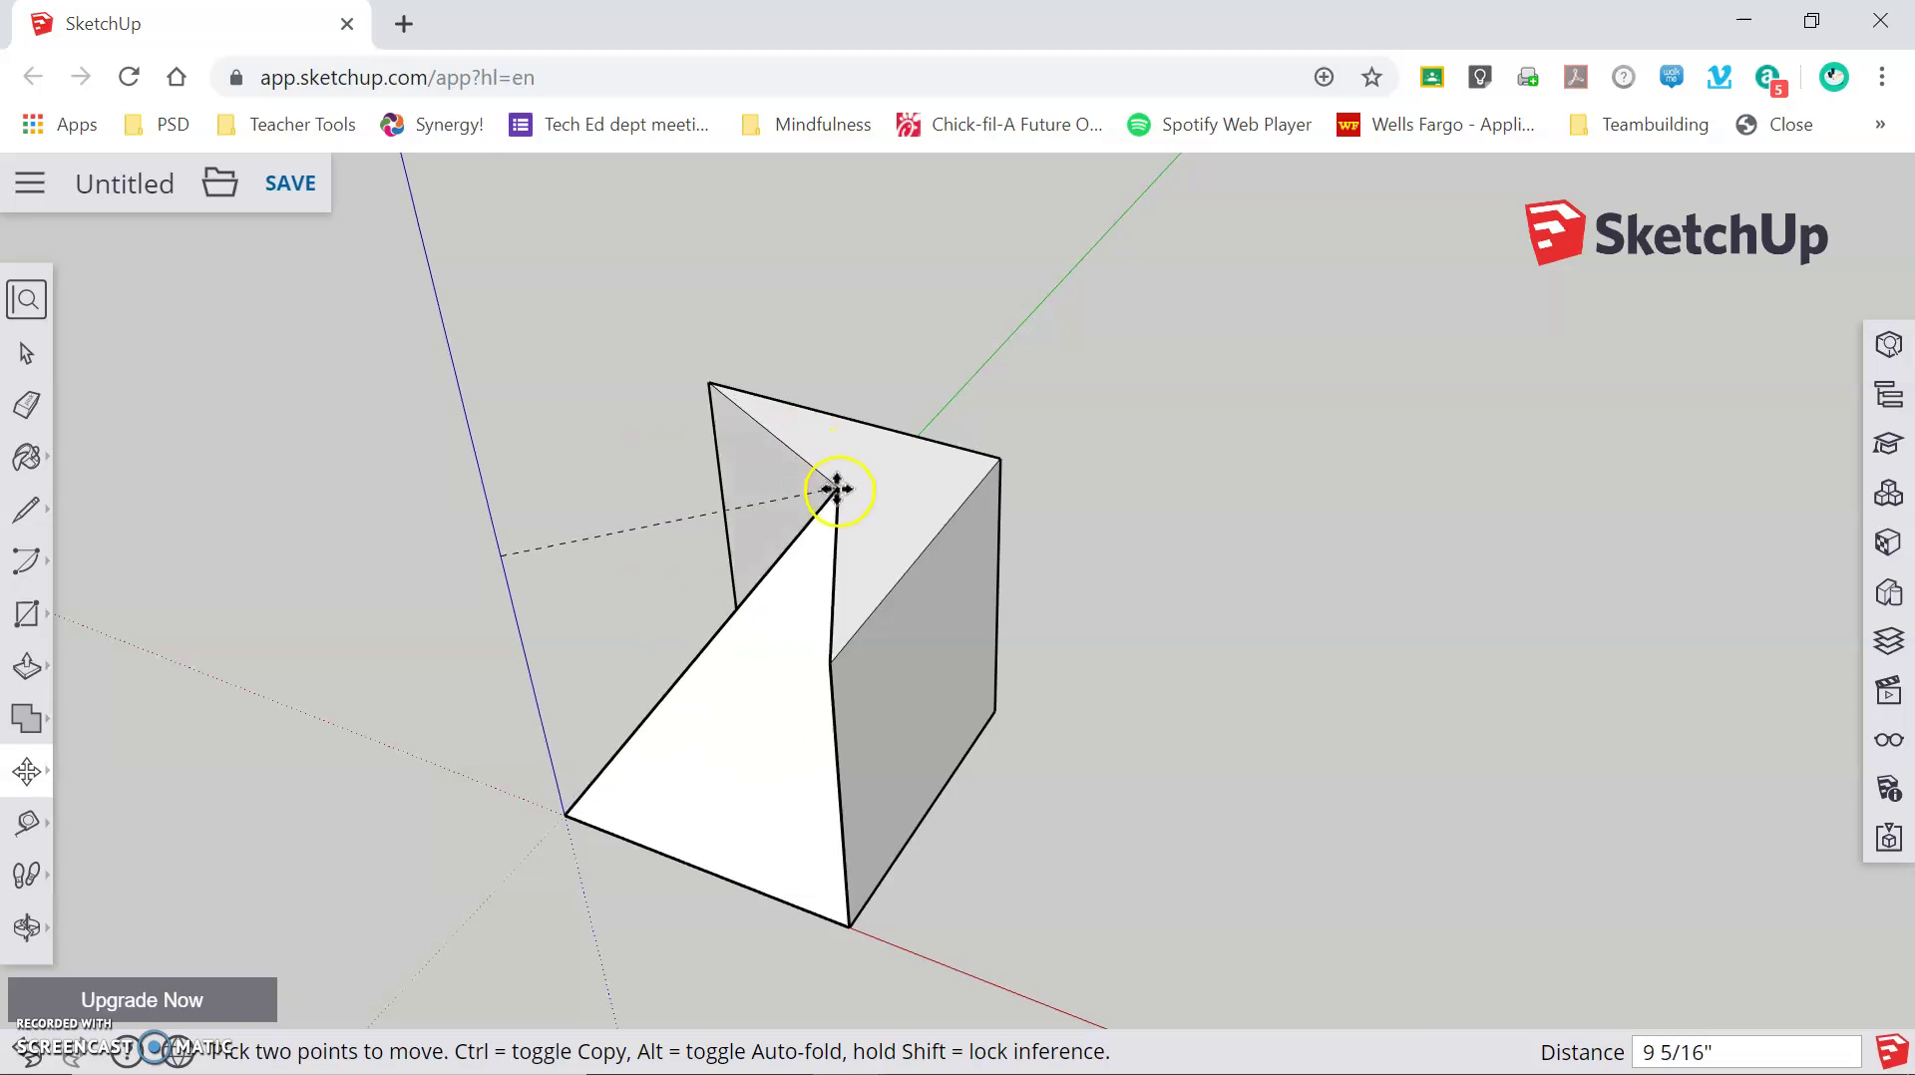
{"action": "left_click", "coordinate": [829, 507]}
{"action": "middle_click_drag", "start_coordinate": [829, 506], "coordinate": [1287, 380]}
{"action": "left_click", "coordinate": [891, 526]}
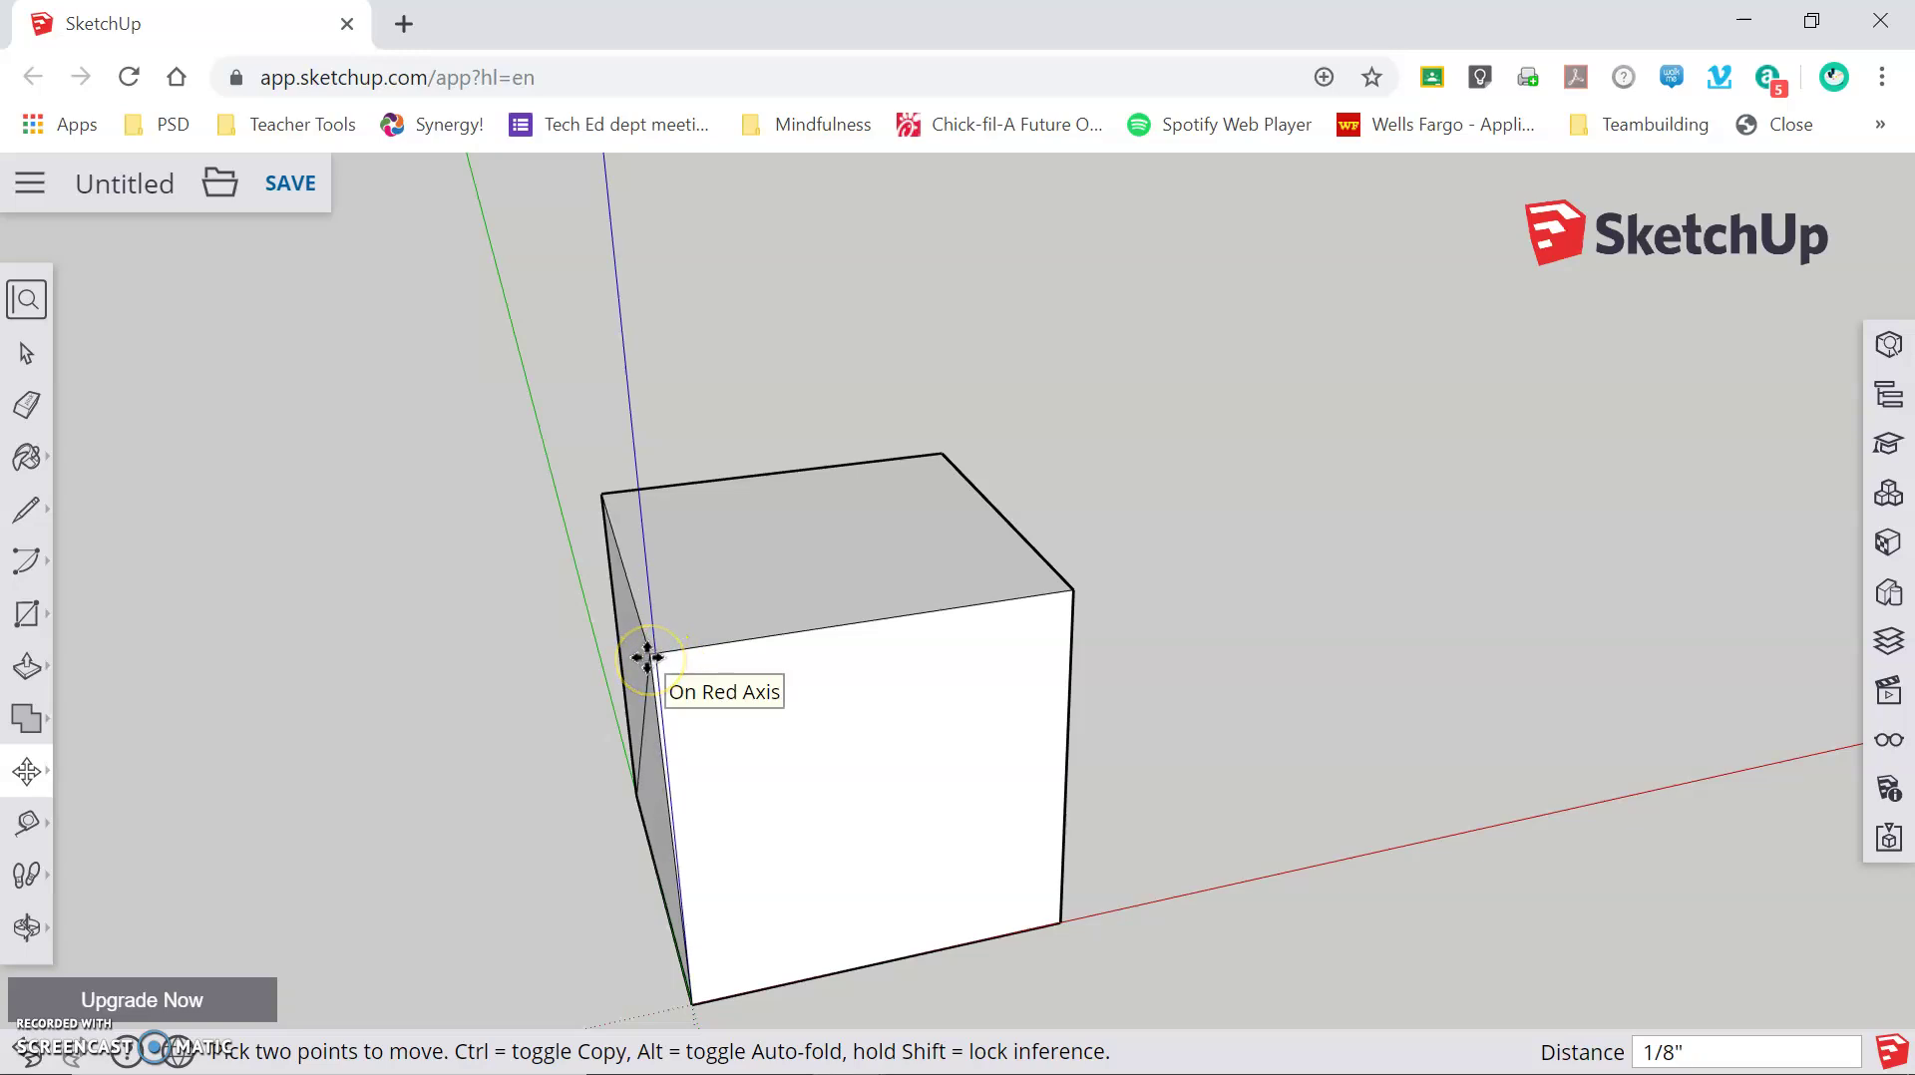
{"action": "middle_click_drag", "start_coordinate": [470, 684], "coordinate": [157, 535]}
{"action": "key", "text": "Escape"}
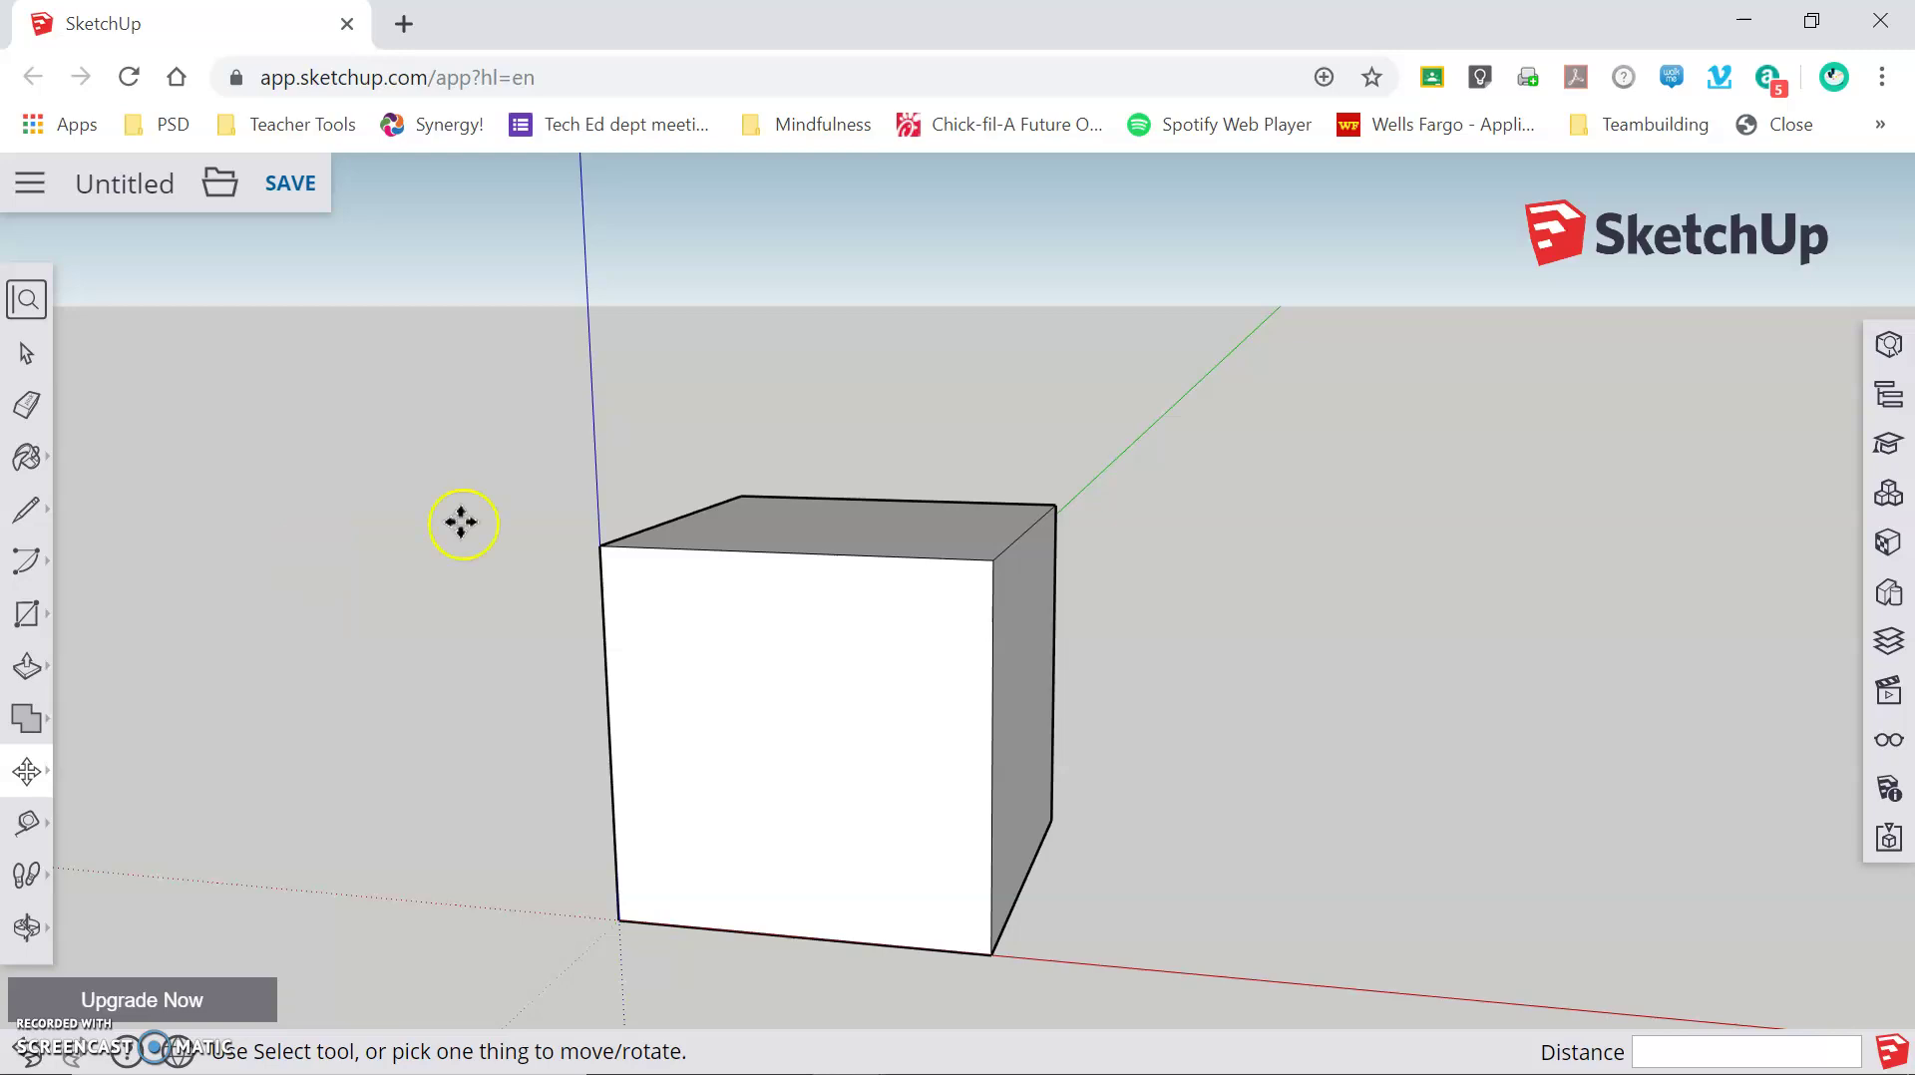
{"action": "middle_click_drag", "start_coordinate": [458, 522], "coordinate": [306, 682]}
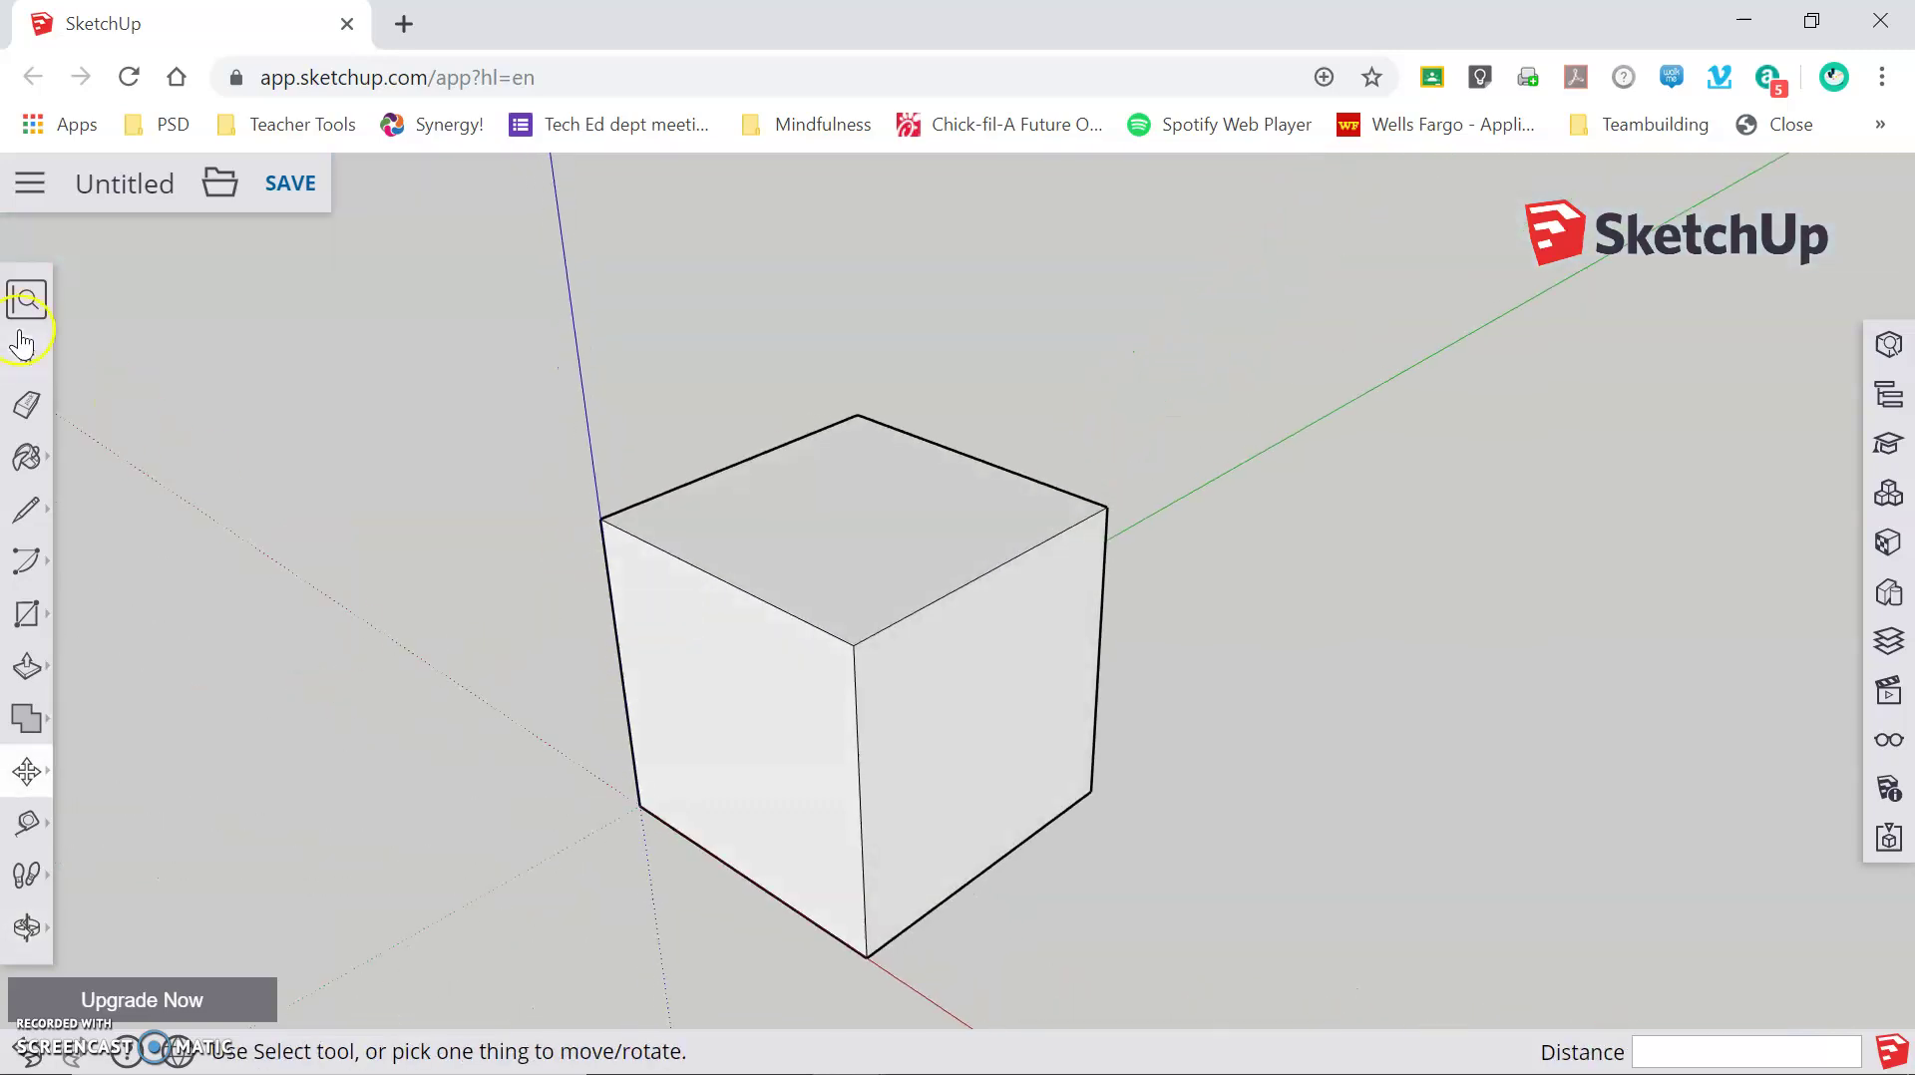
Step: Select all the cube's faces and edges, make them one group, then deselect
{"action": "left_click", "coordinate": [22, 355]}
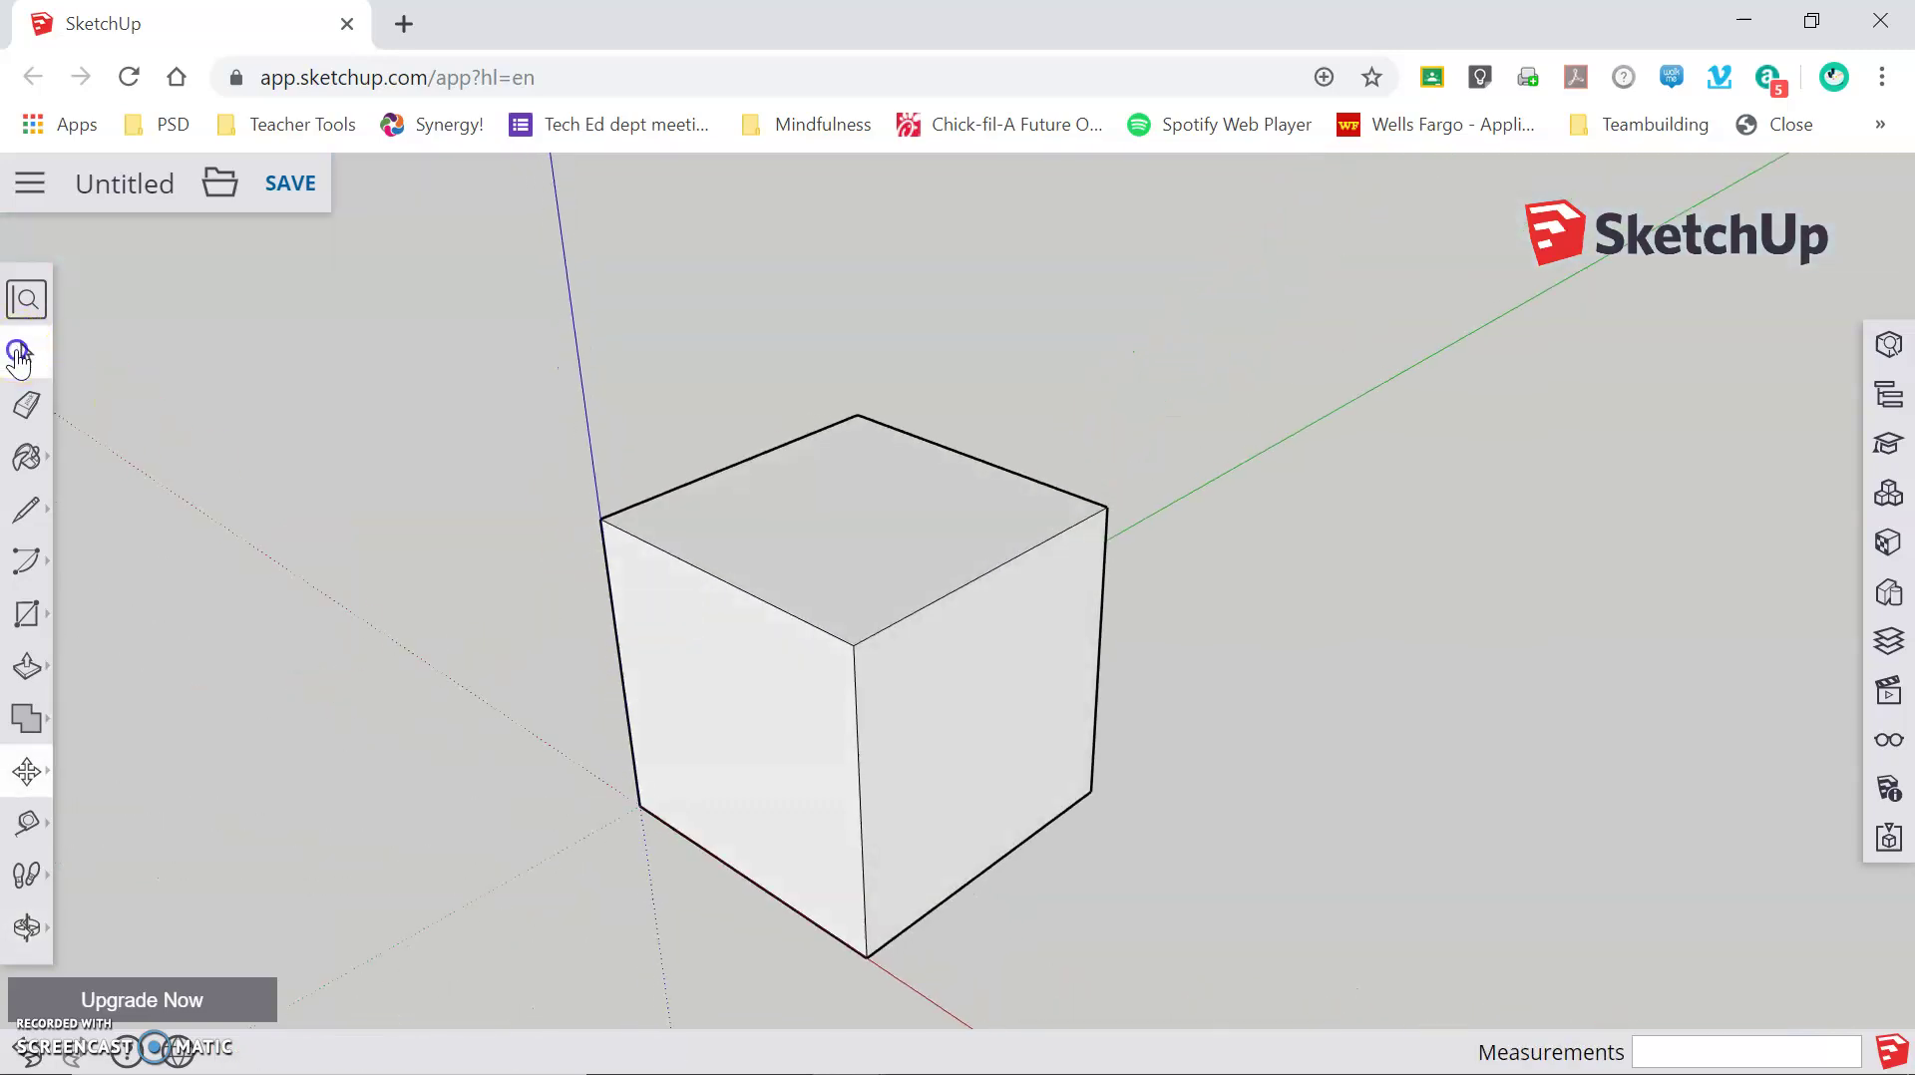
{"action": "triple_click", "coordinate": [853, 565]}
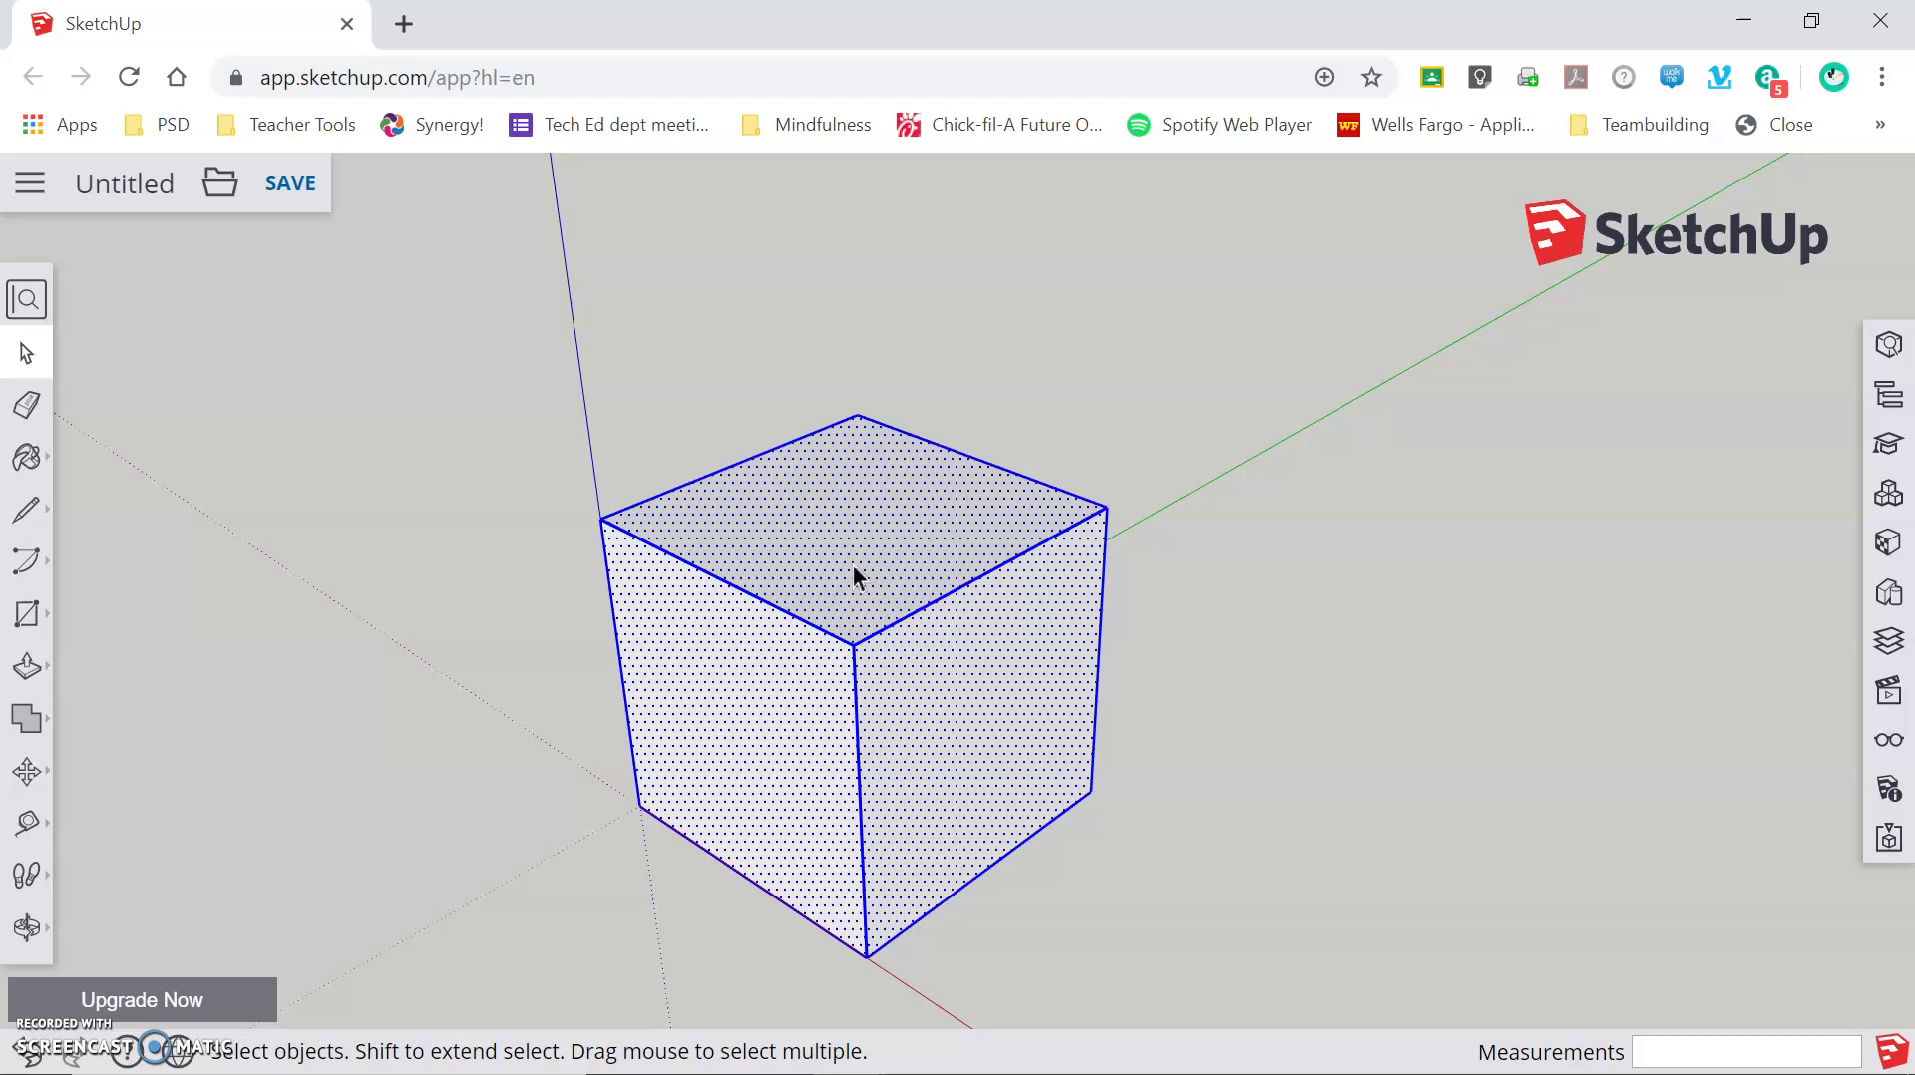
{"action": "key", "text": "o"}
{"action": "left_click_drag", "start_coordinate": [997, 782], "coordinate": [1113, 730]}
{"action": "key", "text": "space"}
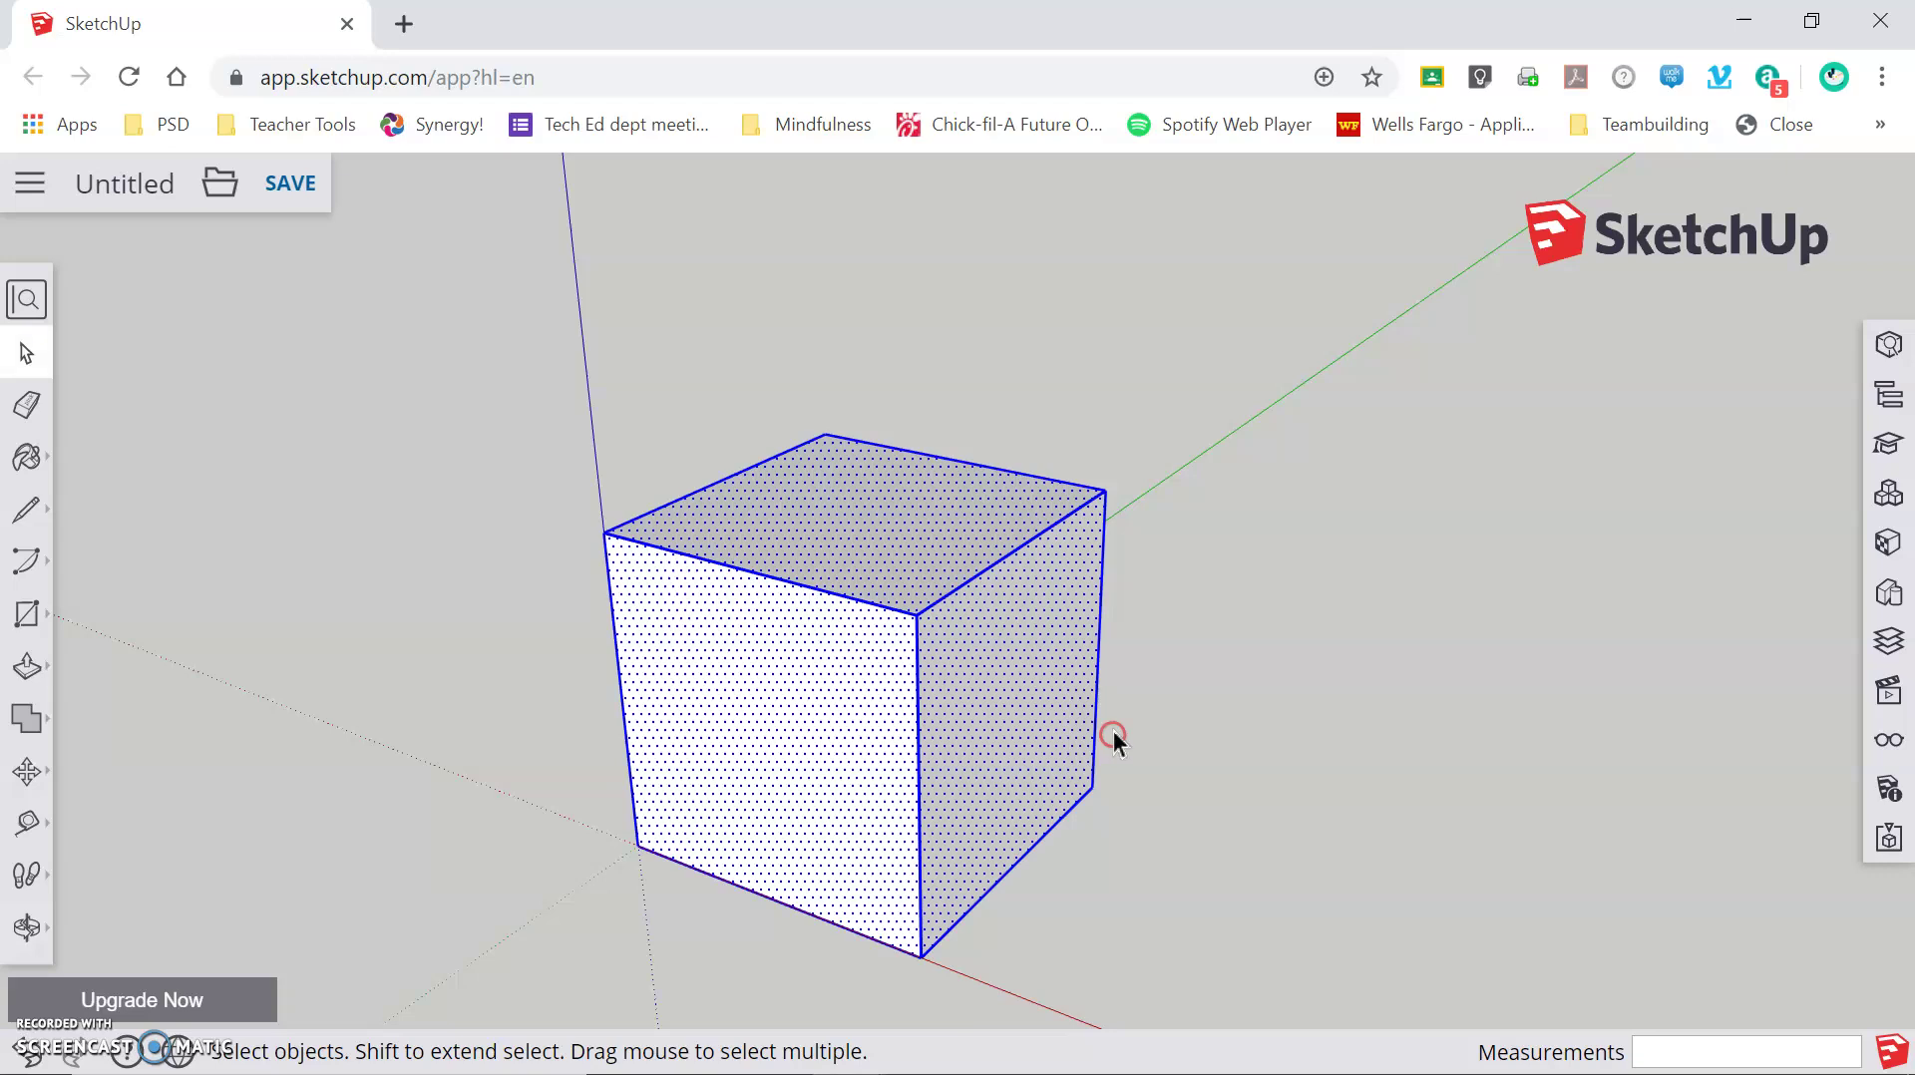
{"action": "right_click", "coordinate": [820, 637]}
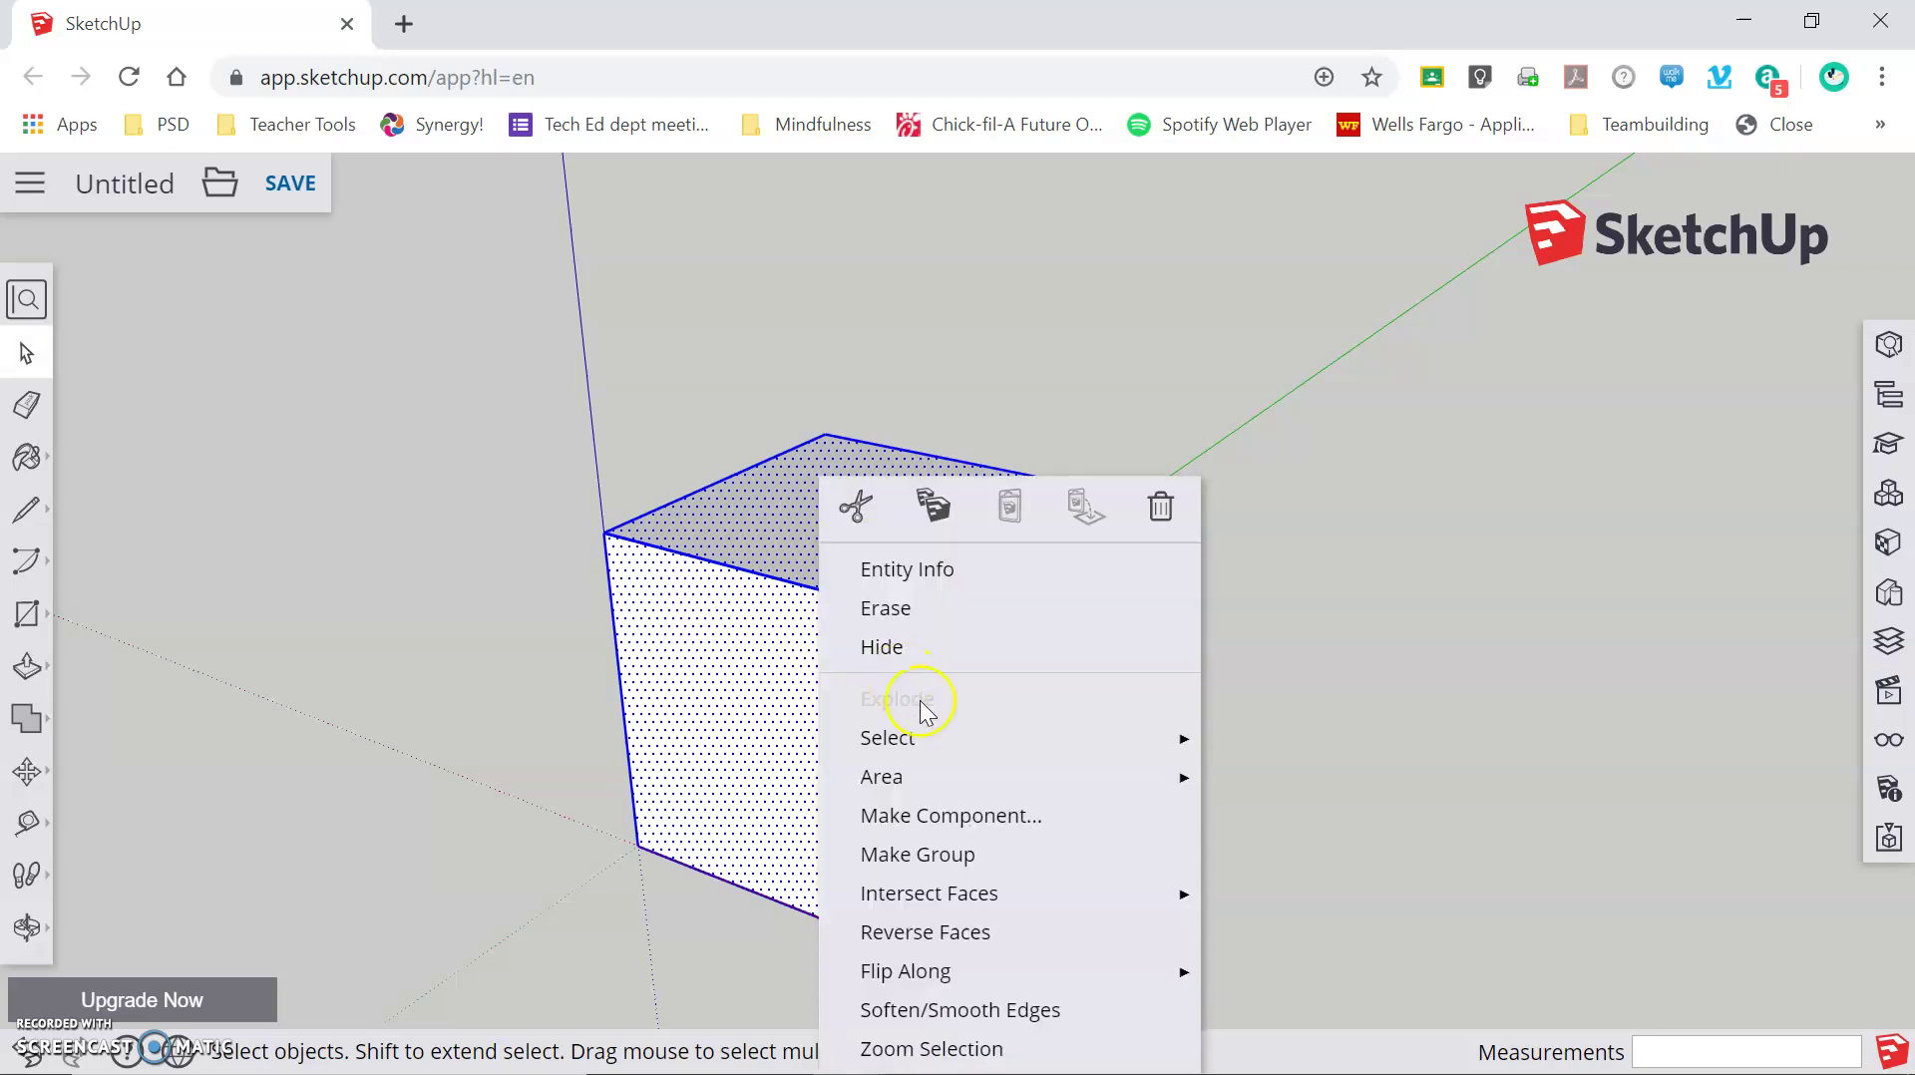
{"action": "left_click", "coordinate": [917, 858]}
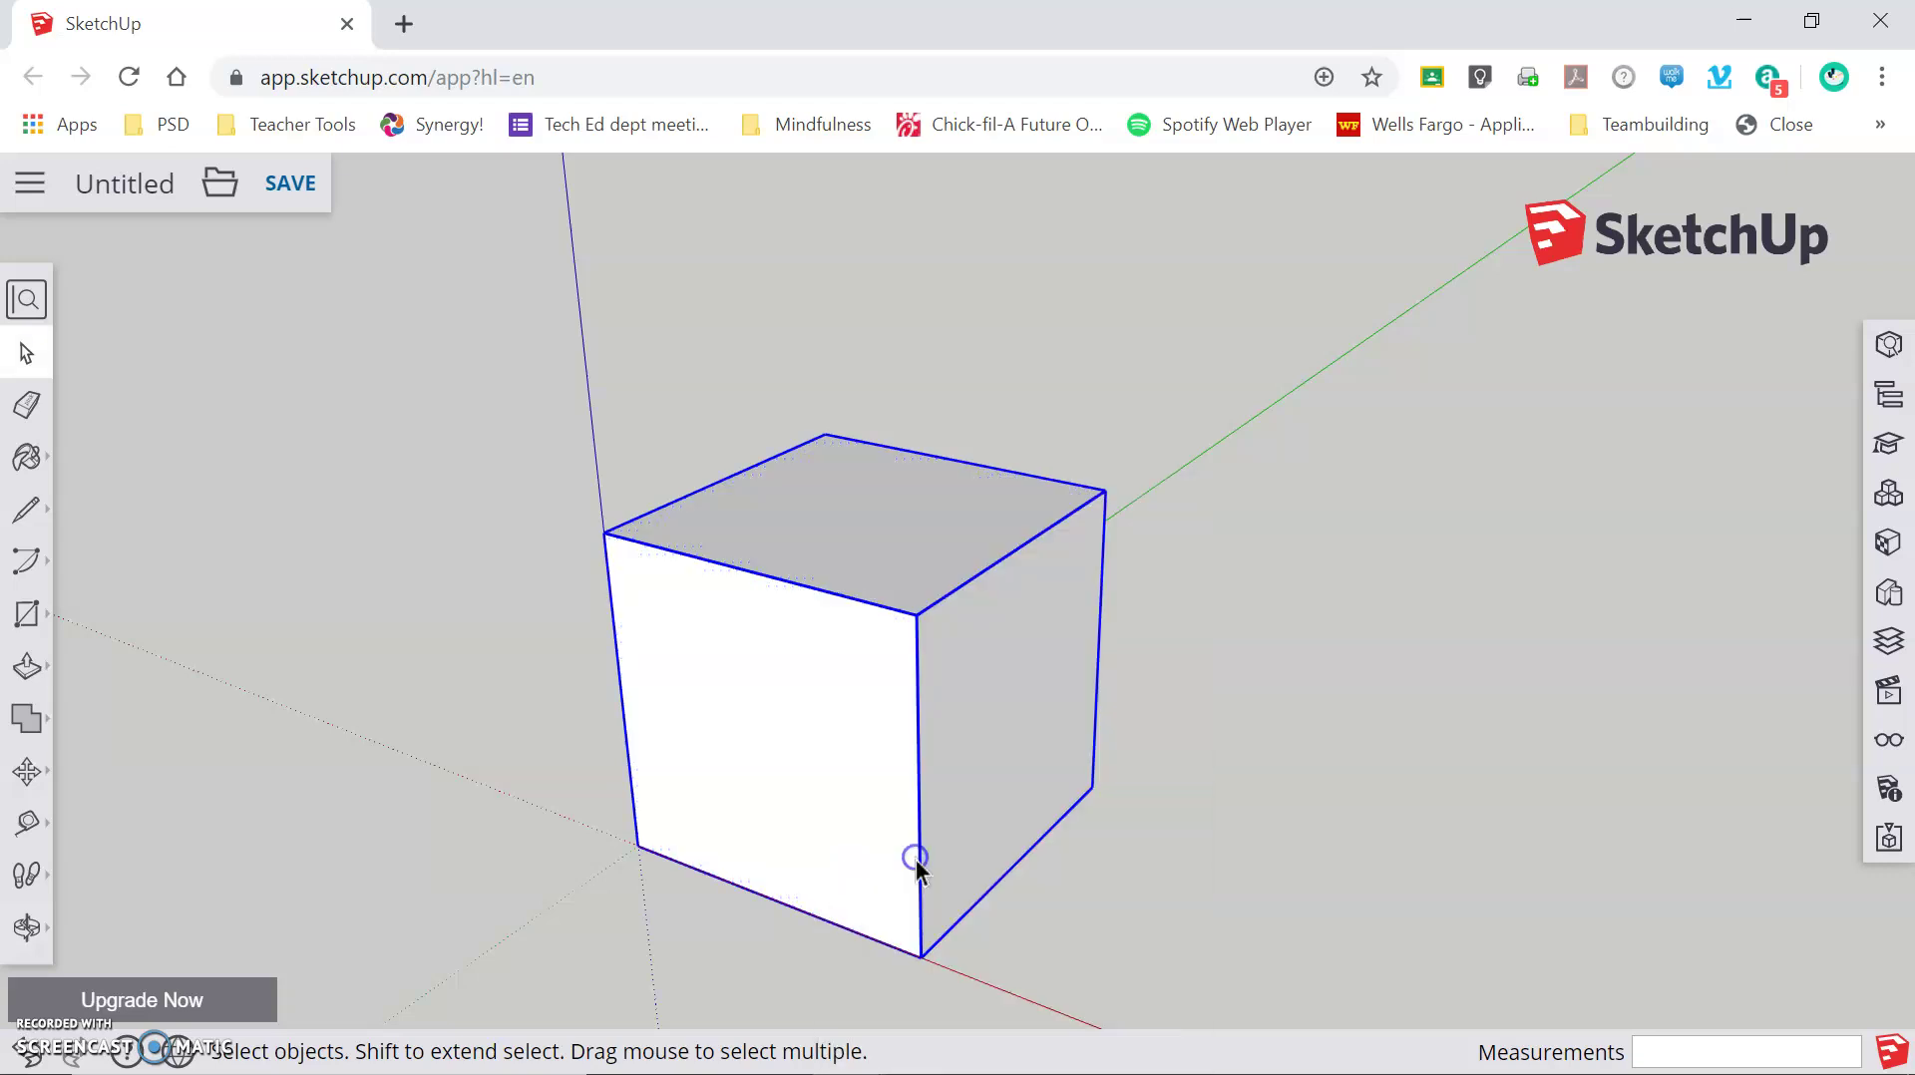
{"action": "left_click", "coordinate": [129, 544]}
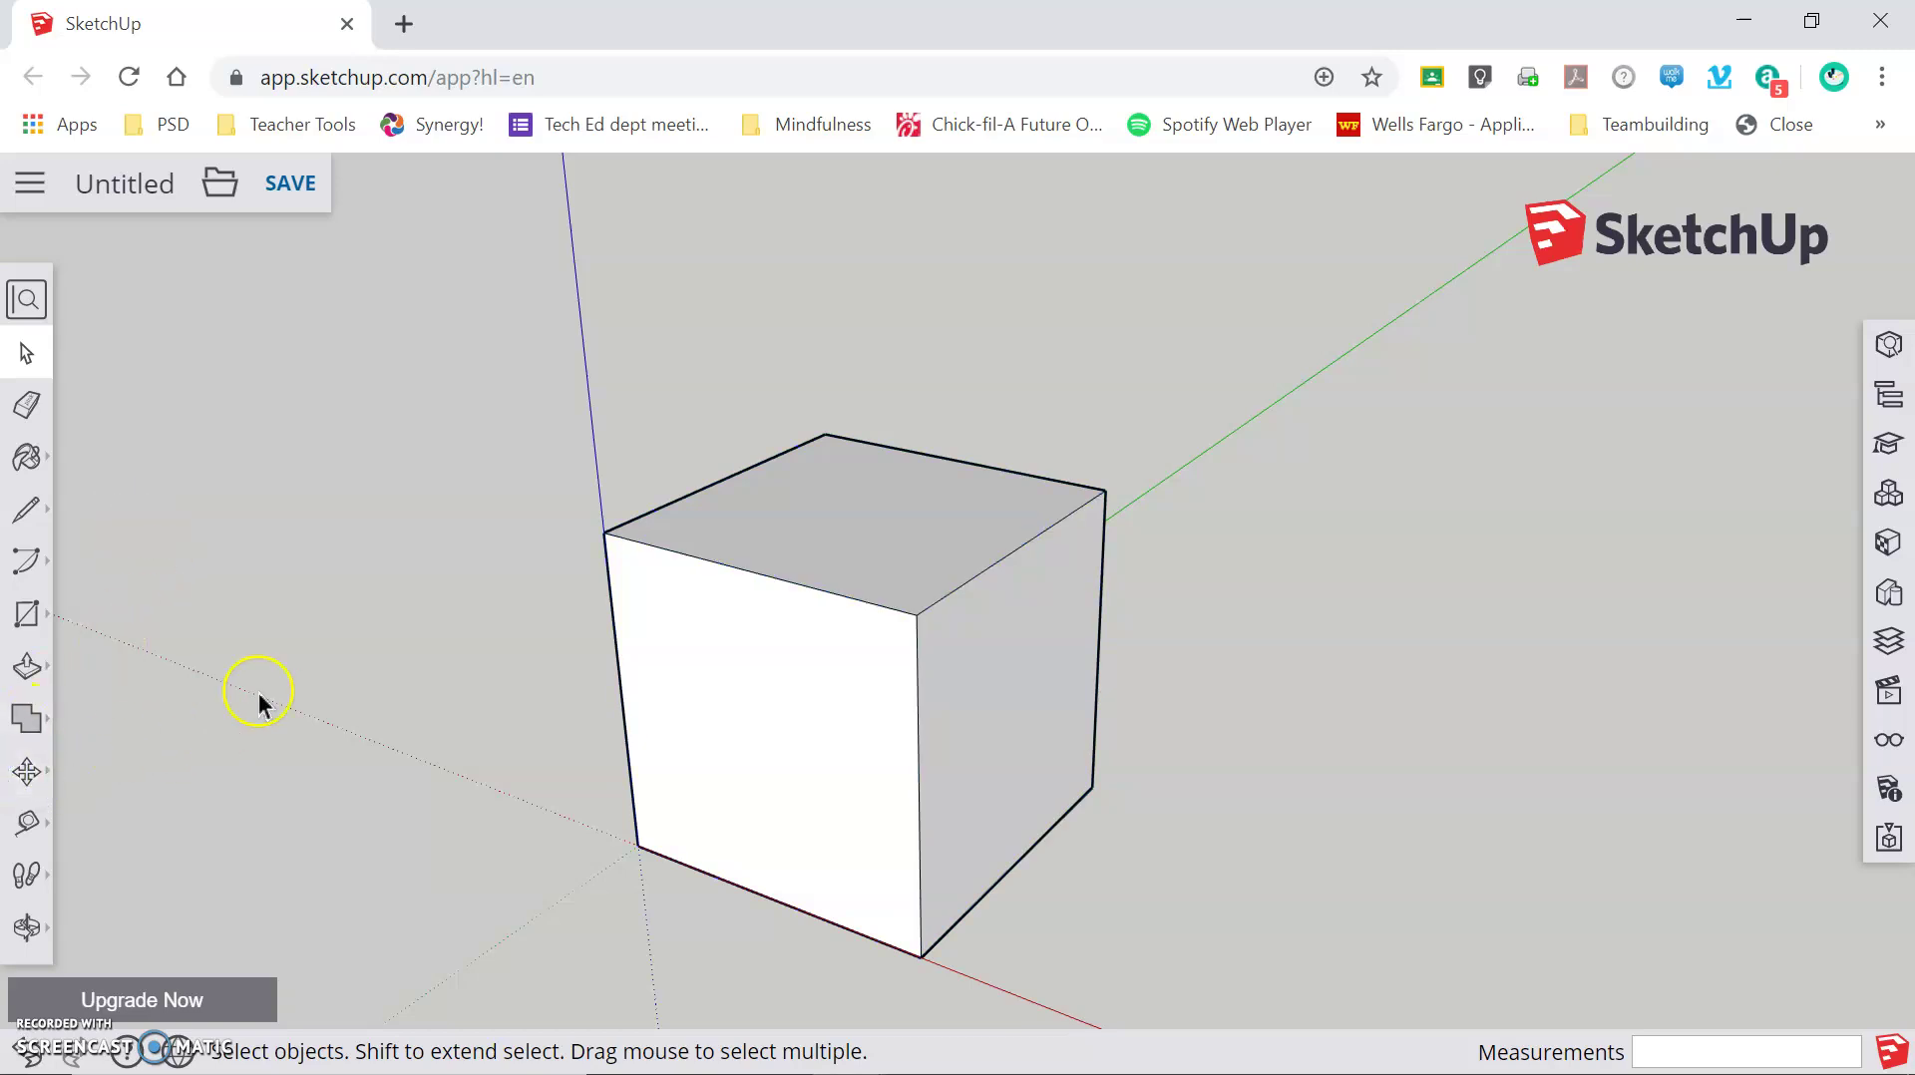
Step: Move the grouped cube by its corner and drop it at a new position
{"action": "left_click", "coordinate": [26, 776]}
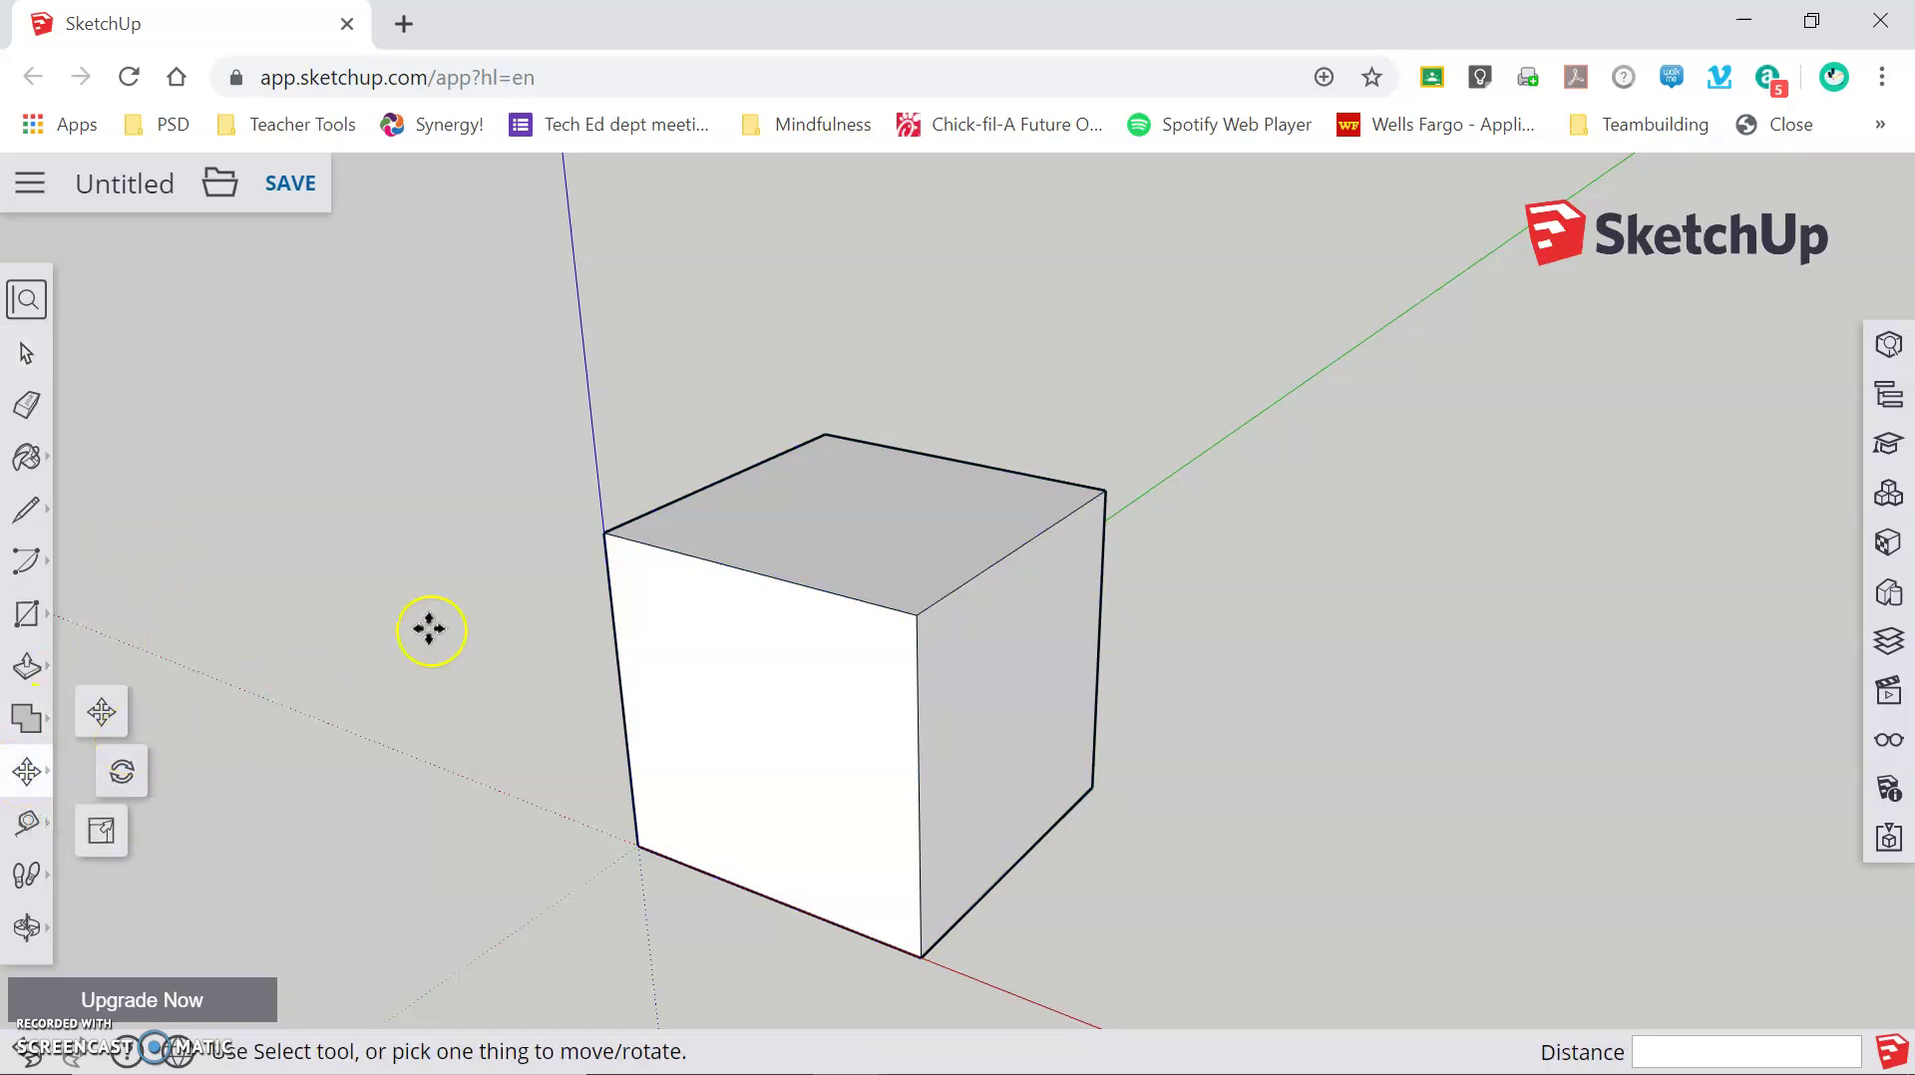
{"action": "left_click", "coordinate": [634, 550]}
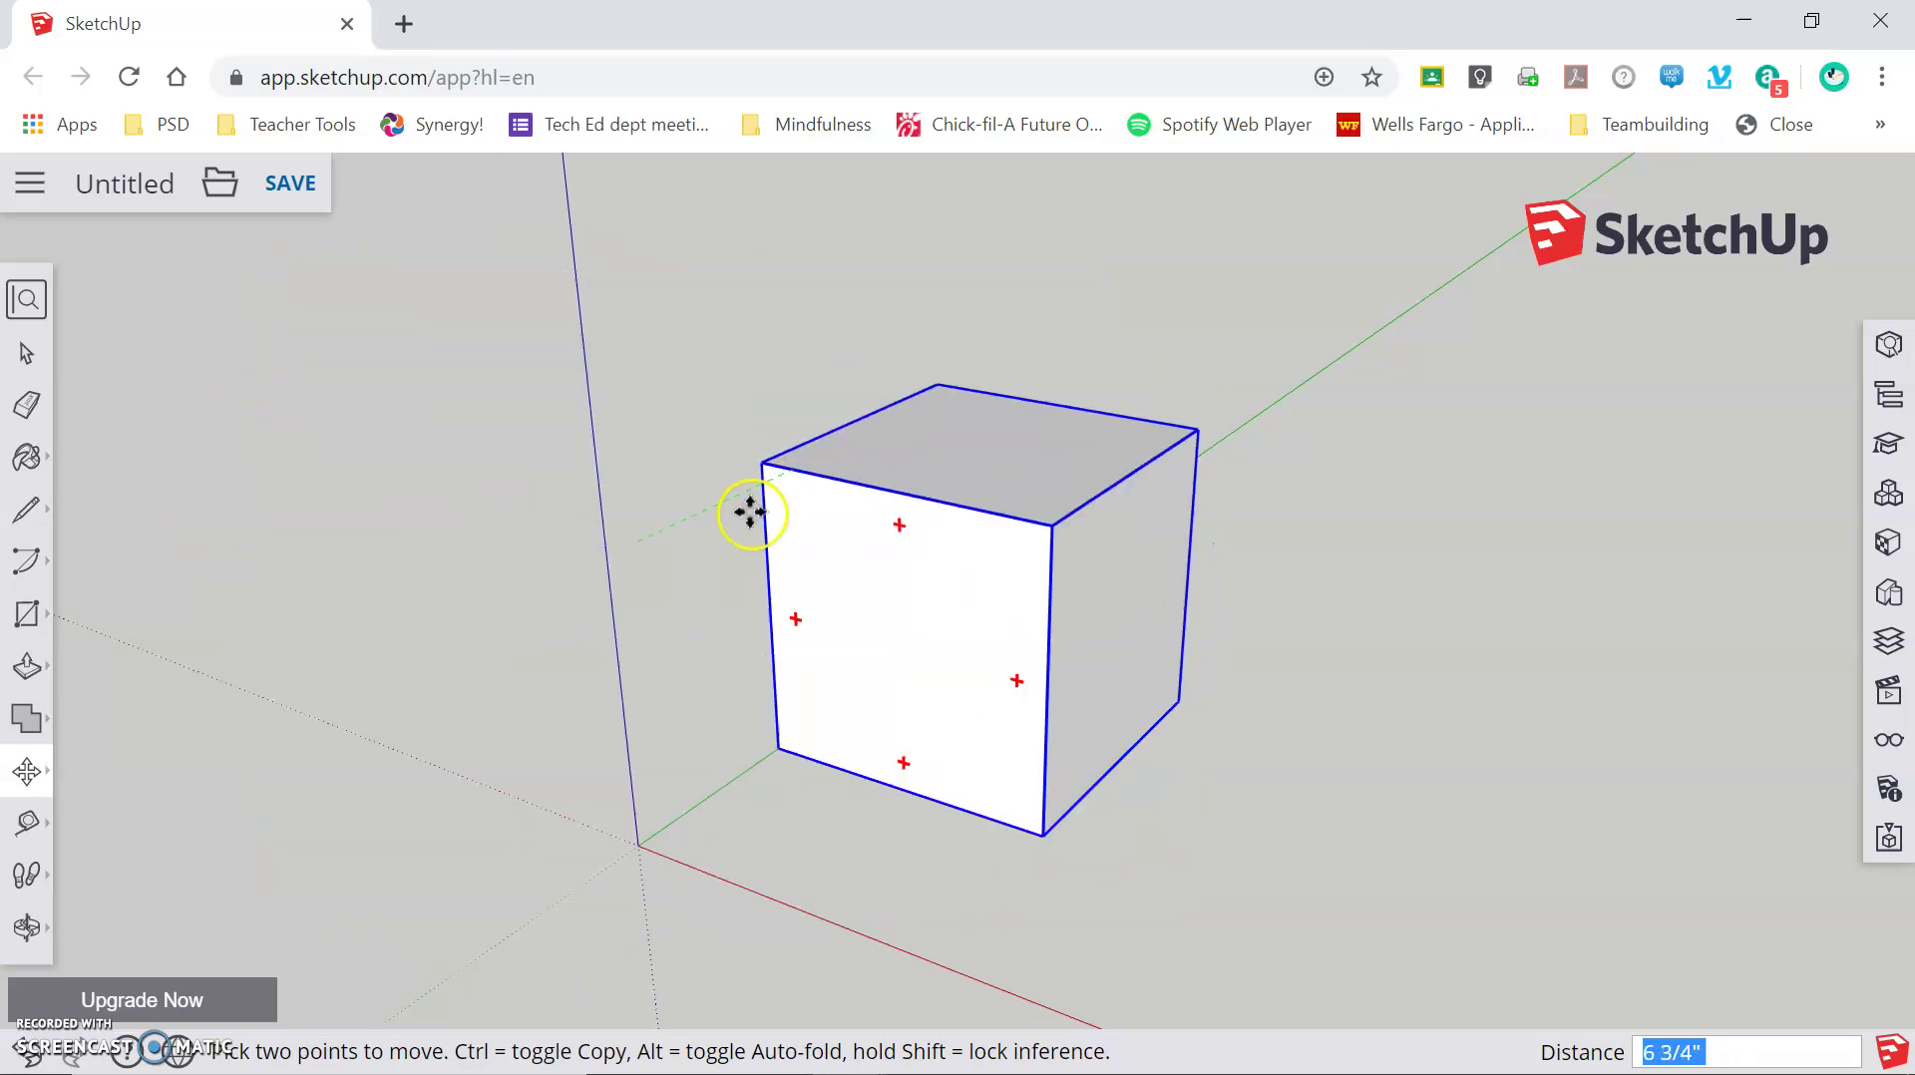
{"action": "left_click", "coordinate": [735, 594]}
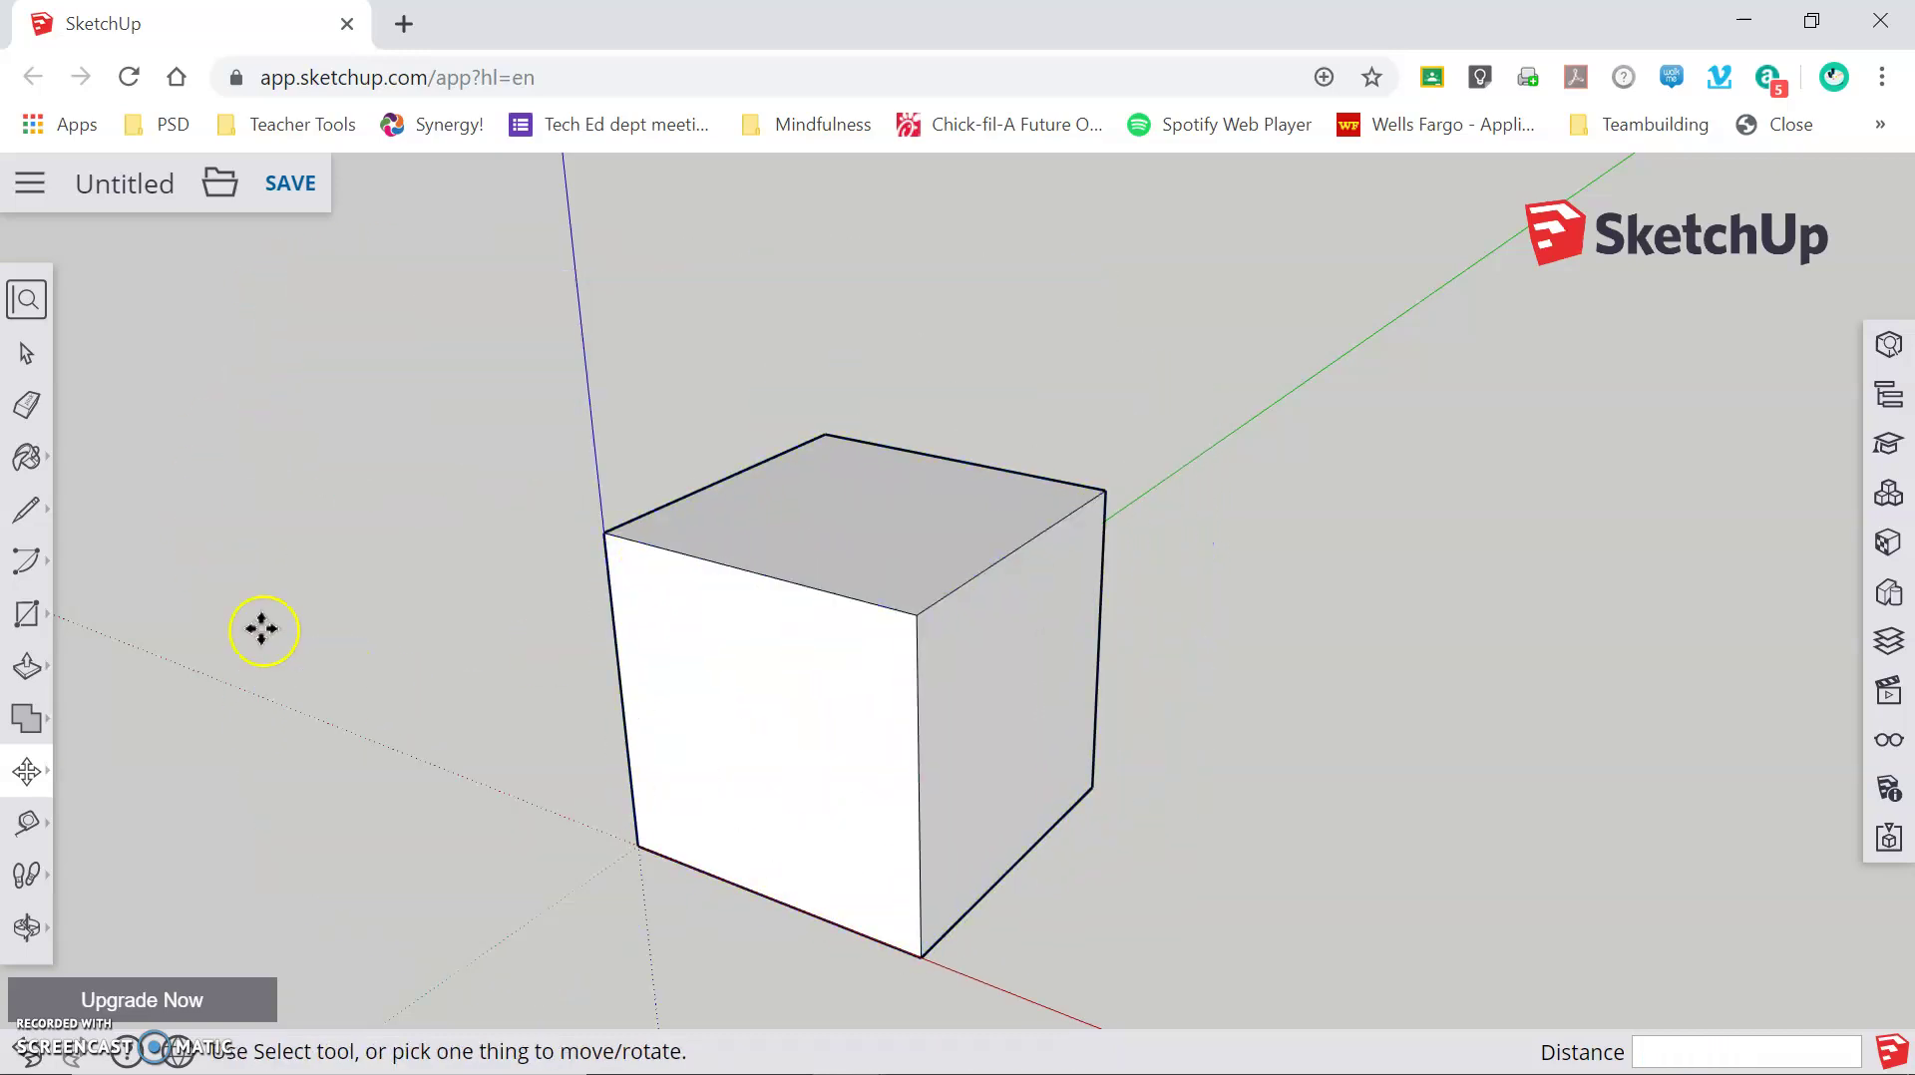
Step: Draw a four-sided face with the Line tool off the cube's top edge
{"action": "left_click", "coordinate": [27, 516]}
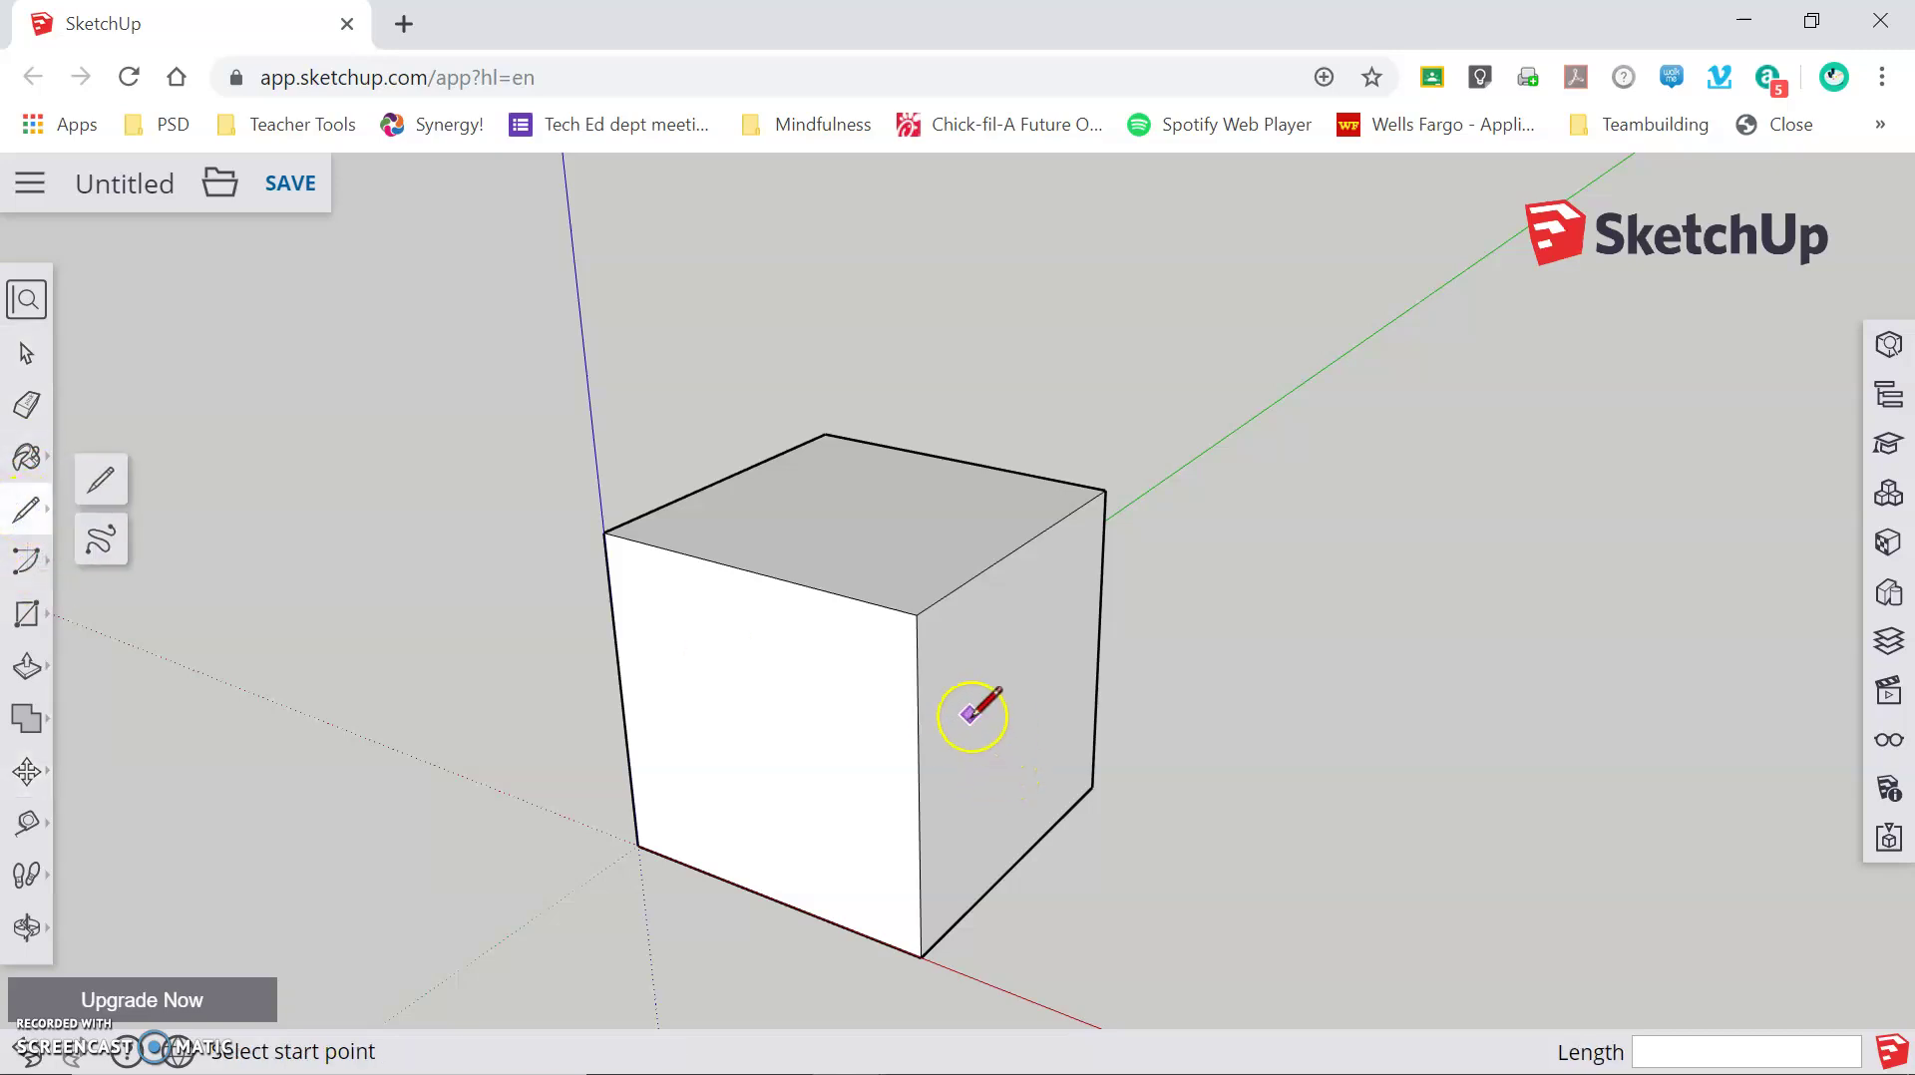
{"action": "left_click", "coordinate": [940, 603]}
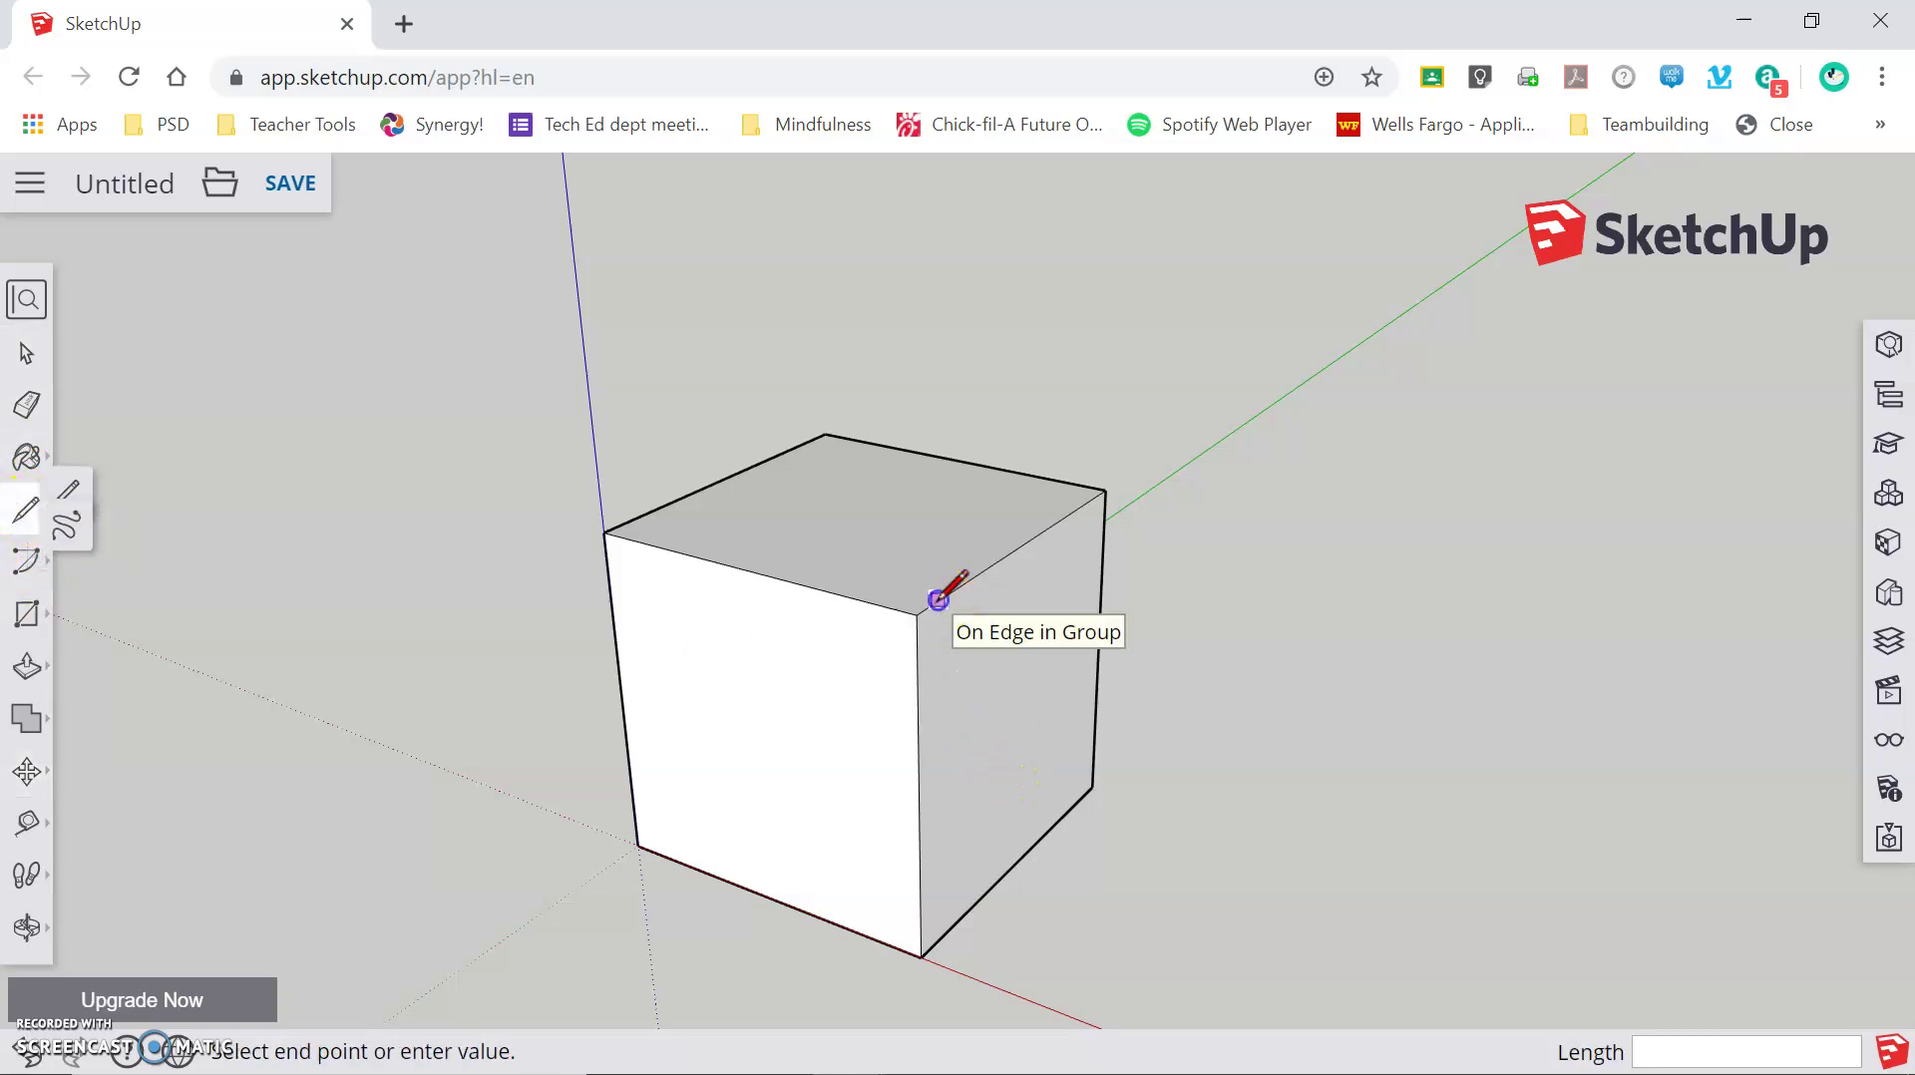
{"action": "left_click", "coordinate": [1178, 443]}
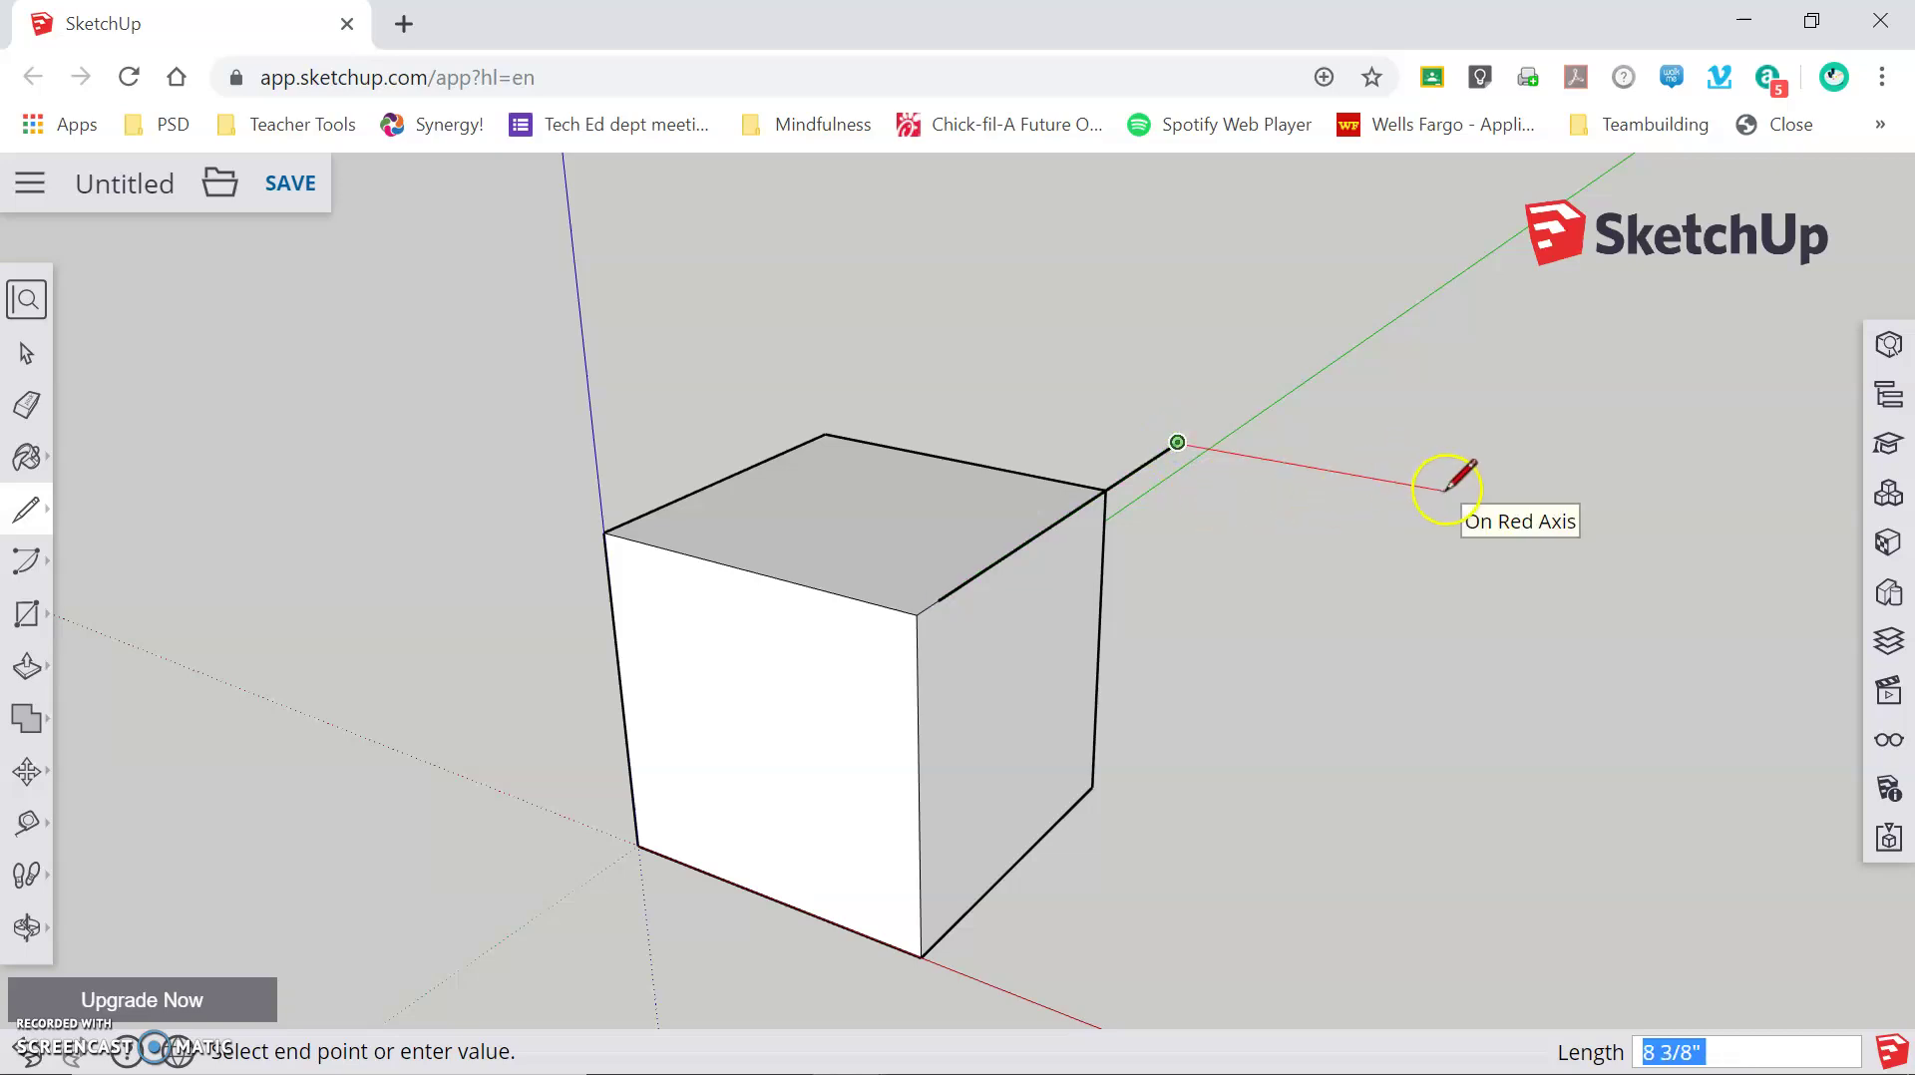
{"action": "left_click", "coordinate": [1445, 490]}
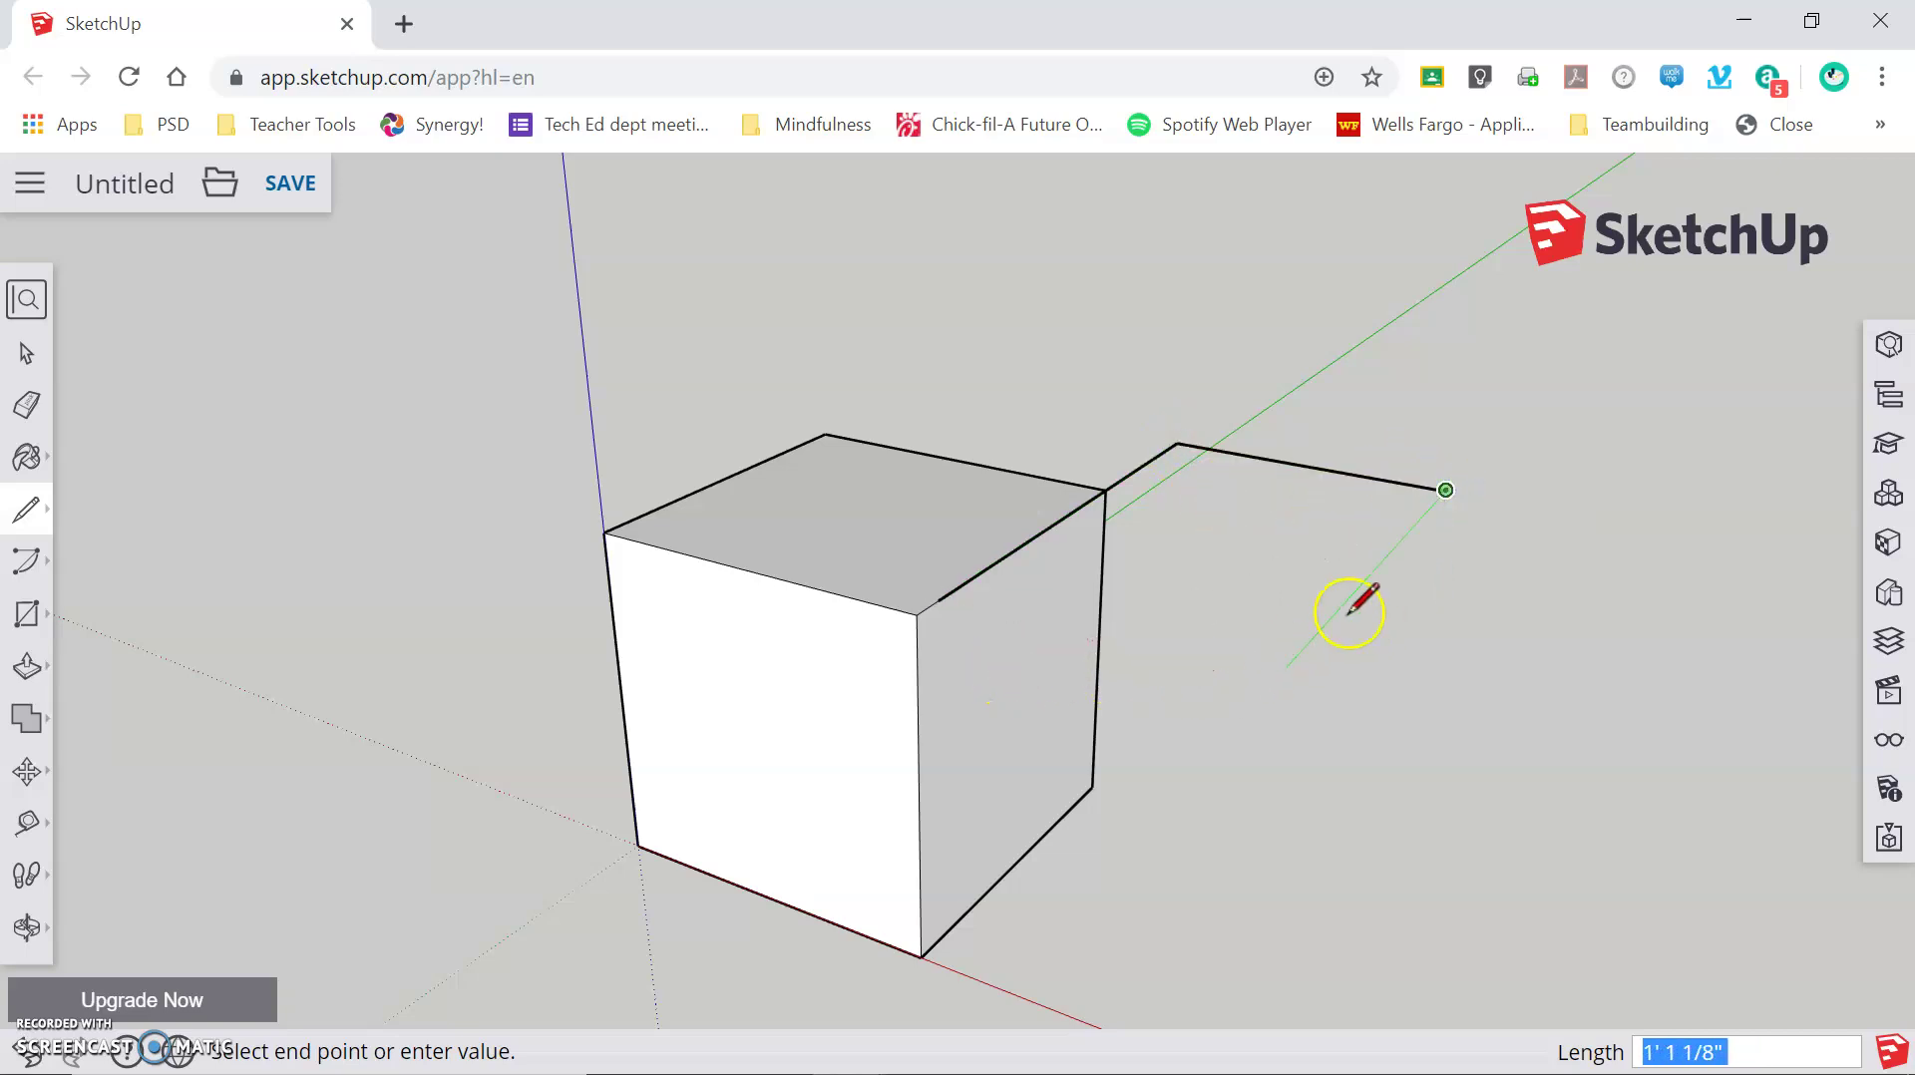
{"action": "left_click", "coordinate": [1291, 661]}
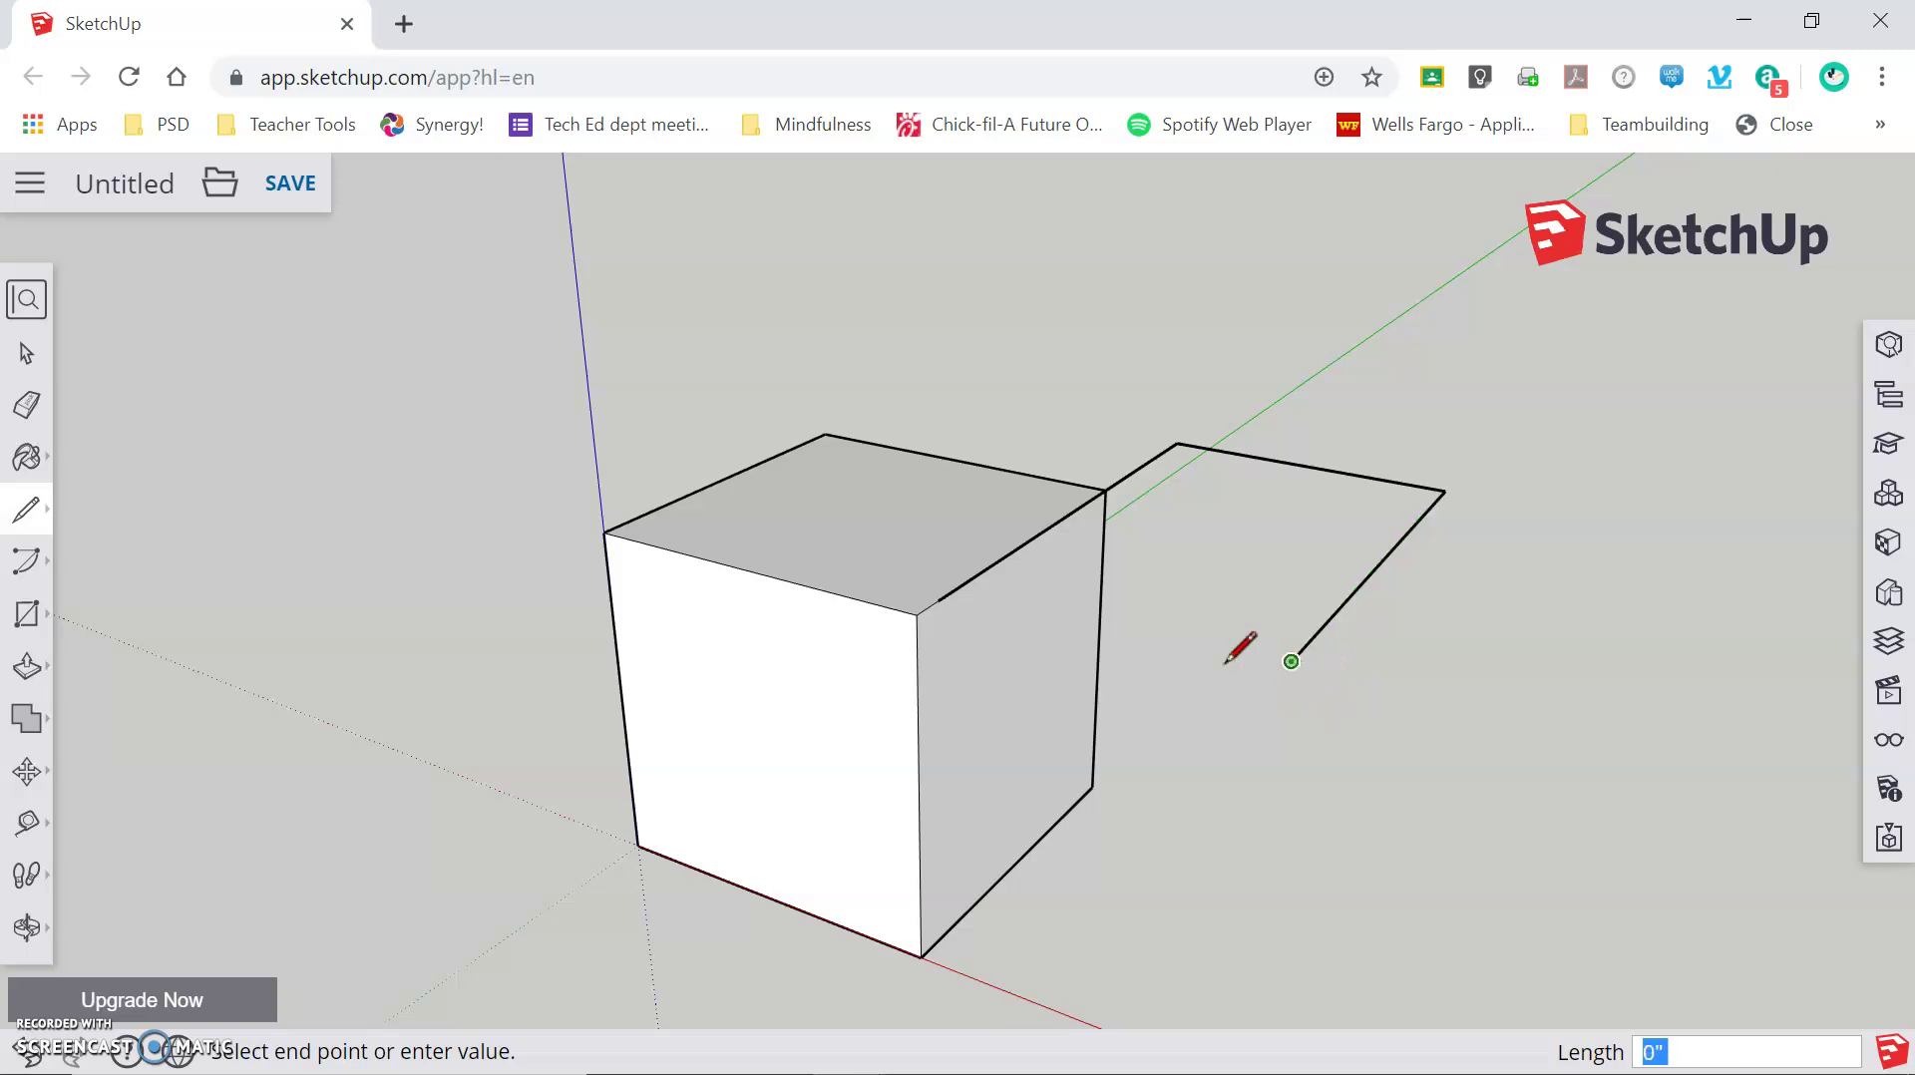
{"action": "left_click", "coordinate": [938, 600]}
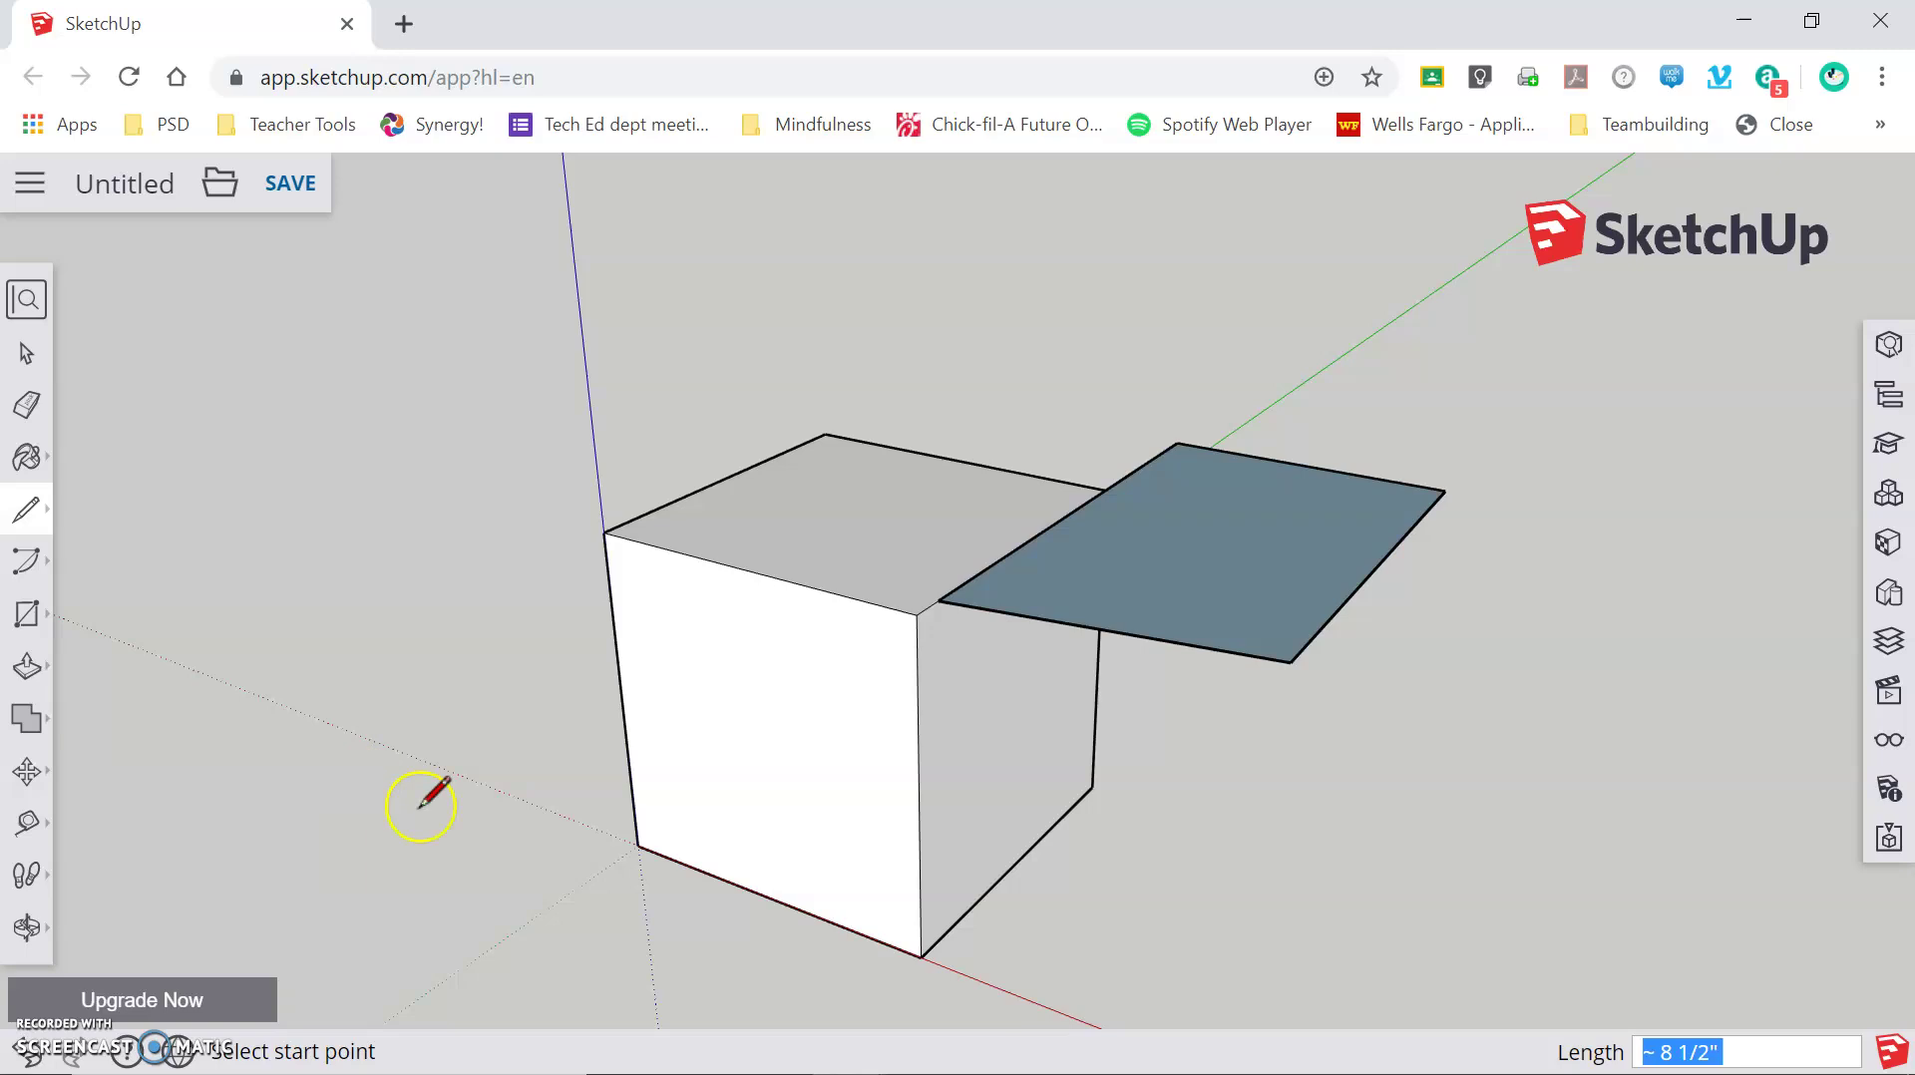
{"action": "middle_click_drag", "start_coordinate": [419, 798], "coordinate": [397, 355]}
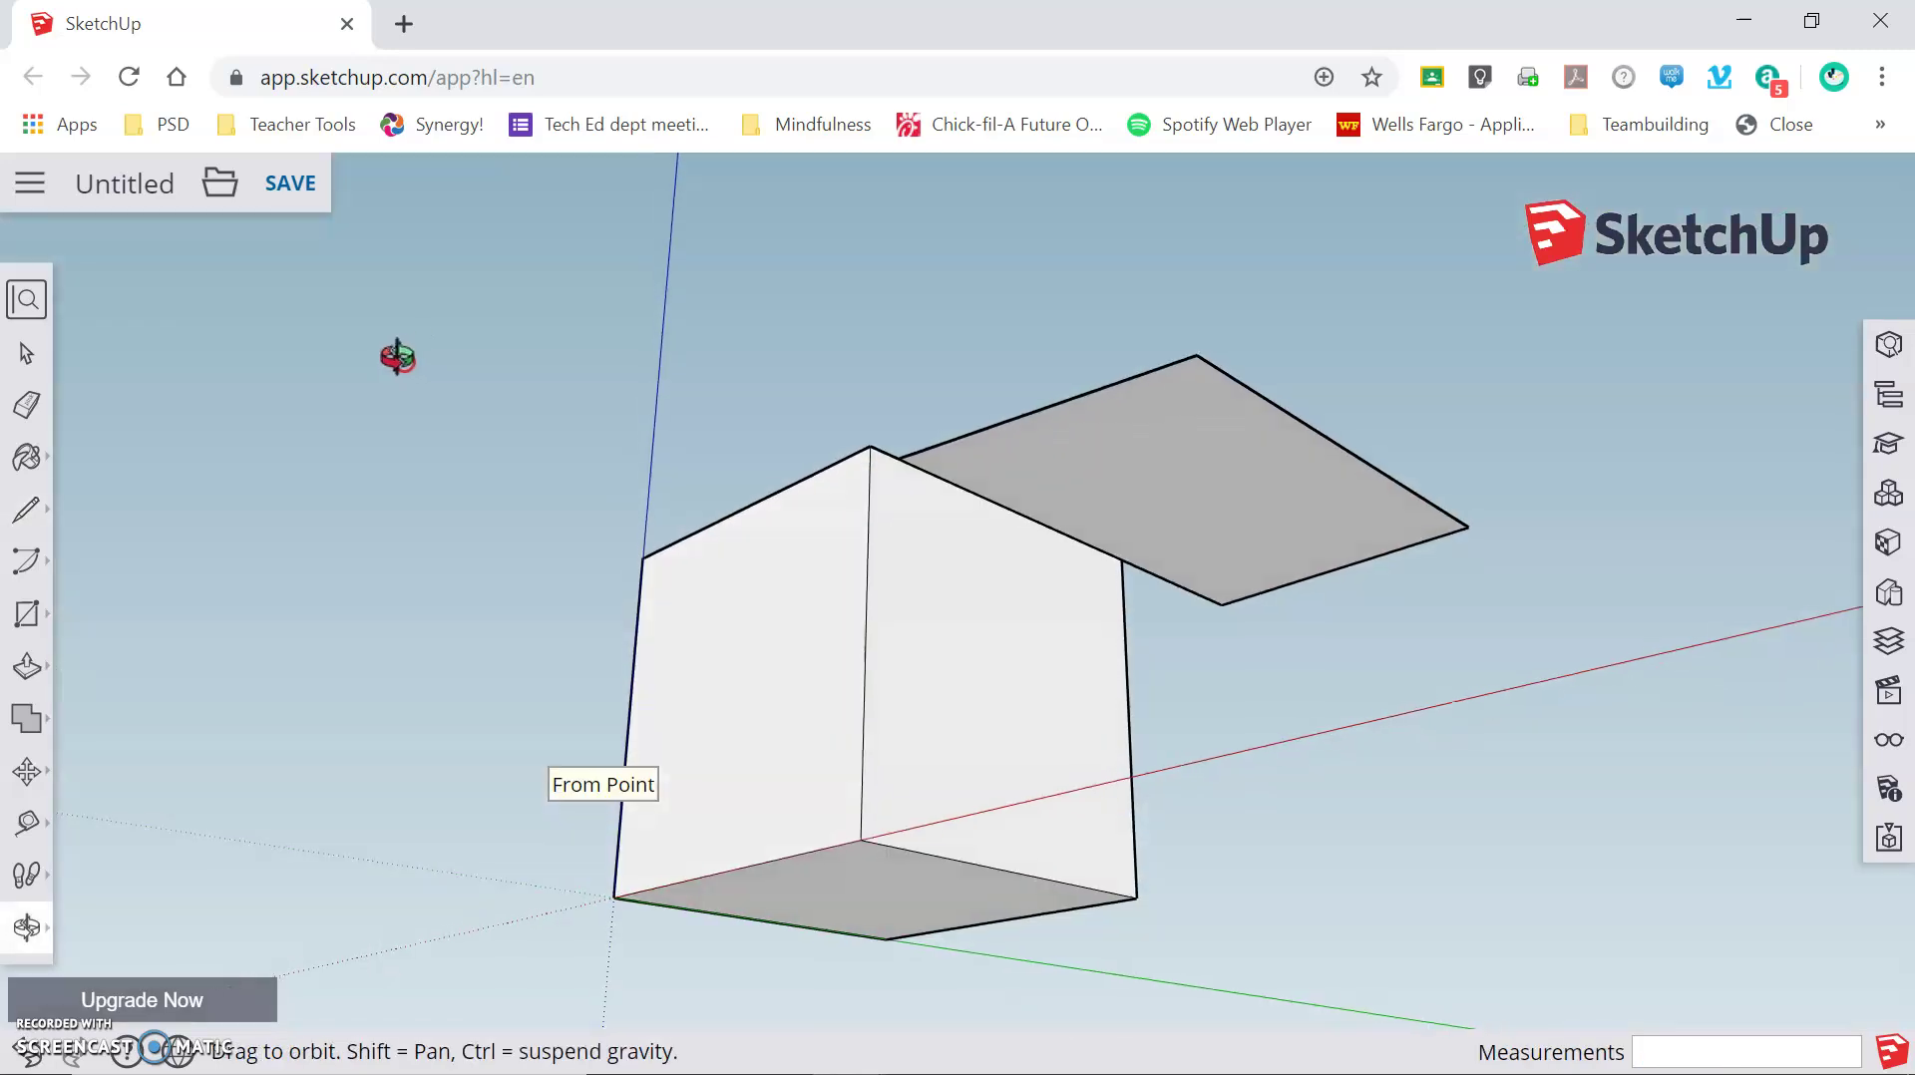
Step: Push/Pull the new face down 5 7/8" into a second box beside the cube
{"action": "left_click", "coordinate": [27, 666]}
{"action": "left_click_drag", "start_coordinate": [1163, 505], "coordinate": [1135, 717]}
{"action": "middle_click_drag", "start_coordinate": [1467, 342], "coordinate": [1795, 832]}
{"action": "key", "text": "p"}
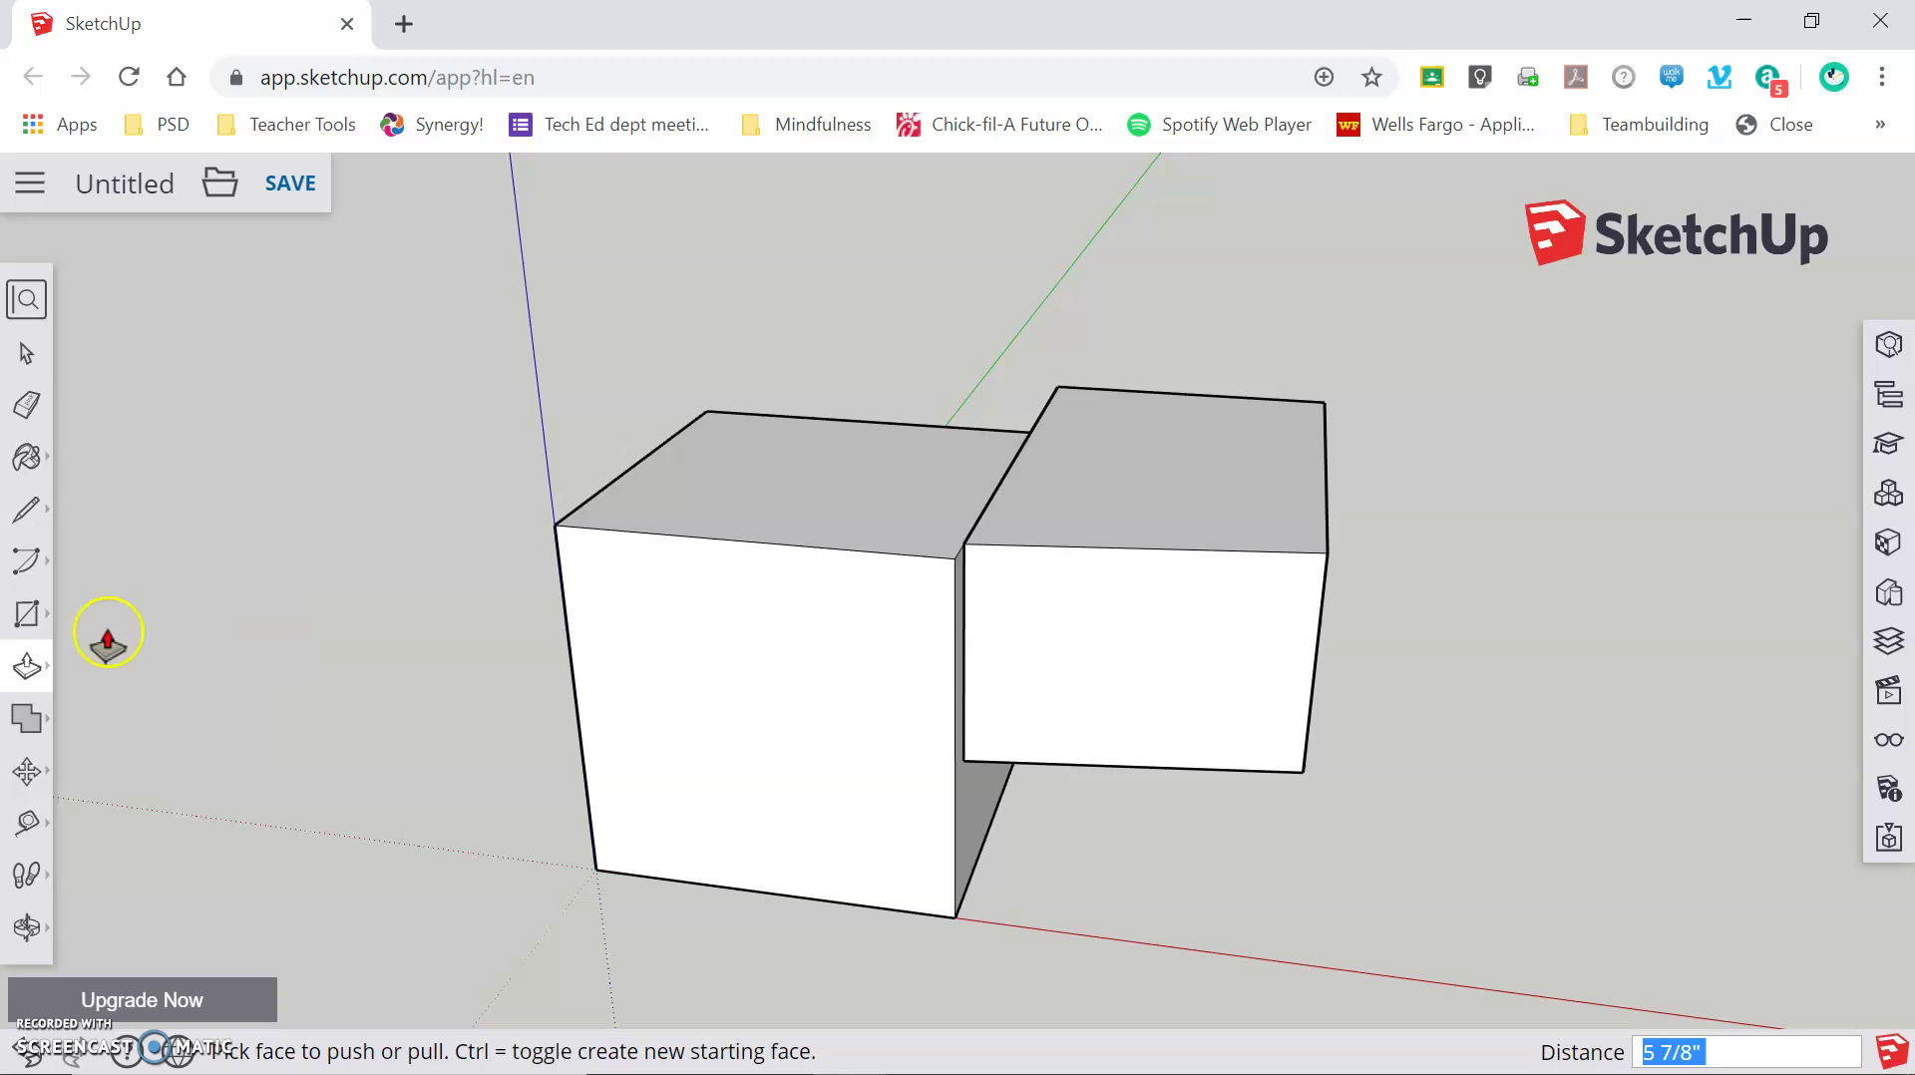
{"action": "left_click", "coordinate": [27, 770]}
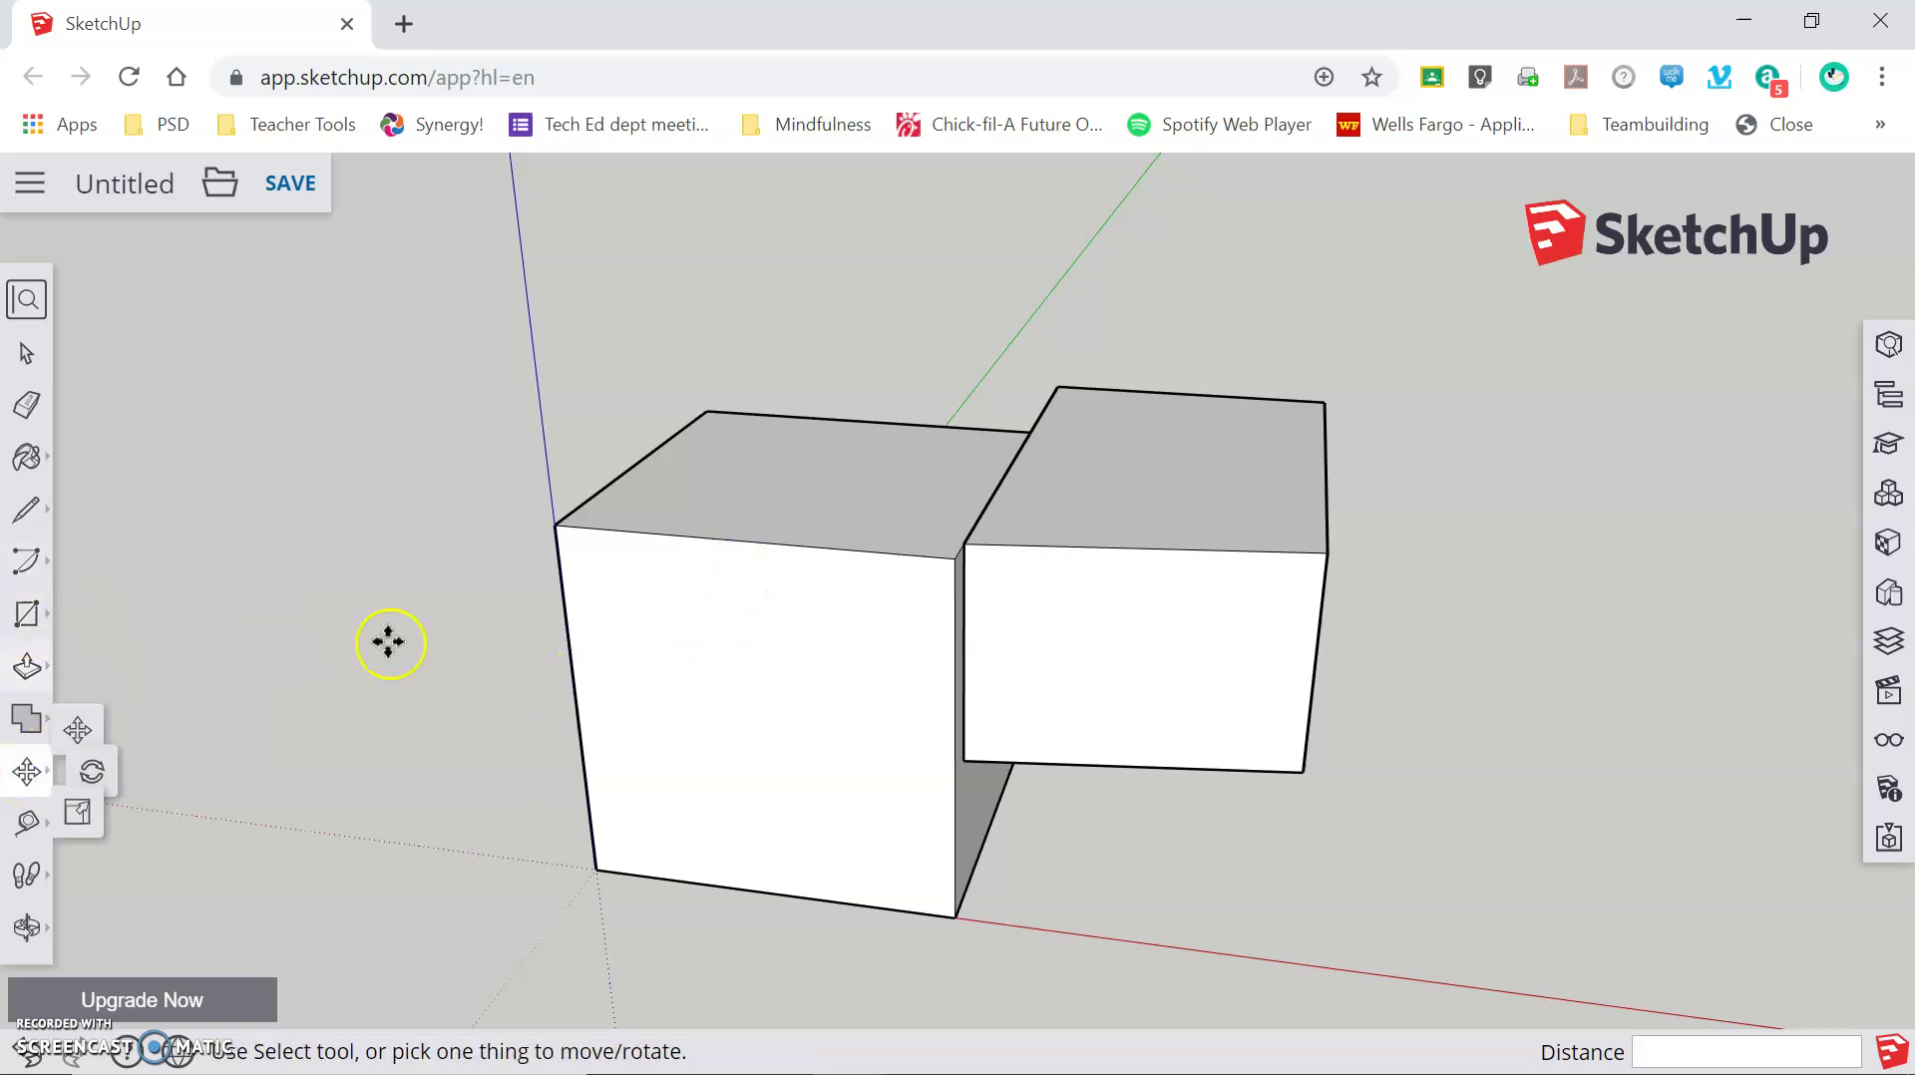
{"action": "left_click", "coordinate": [671, 576]}
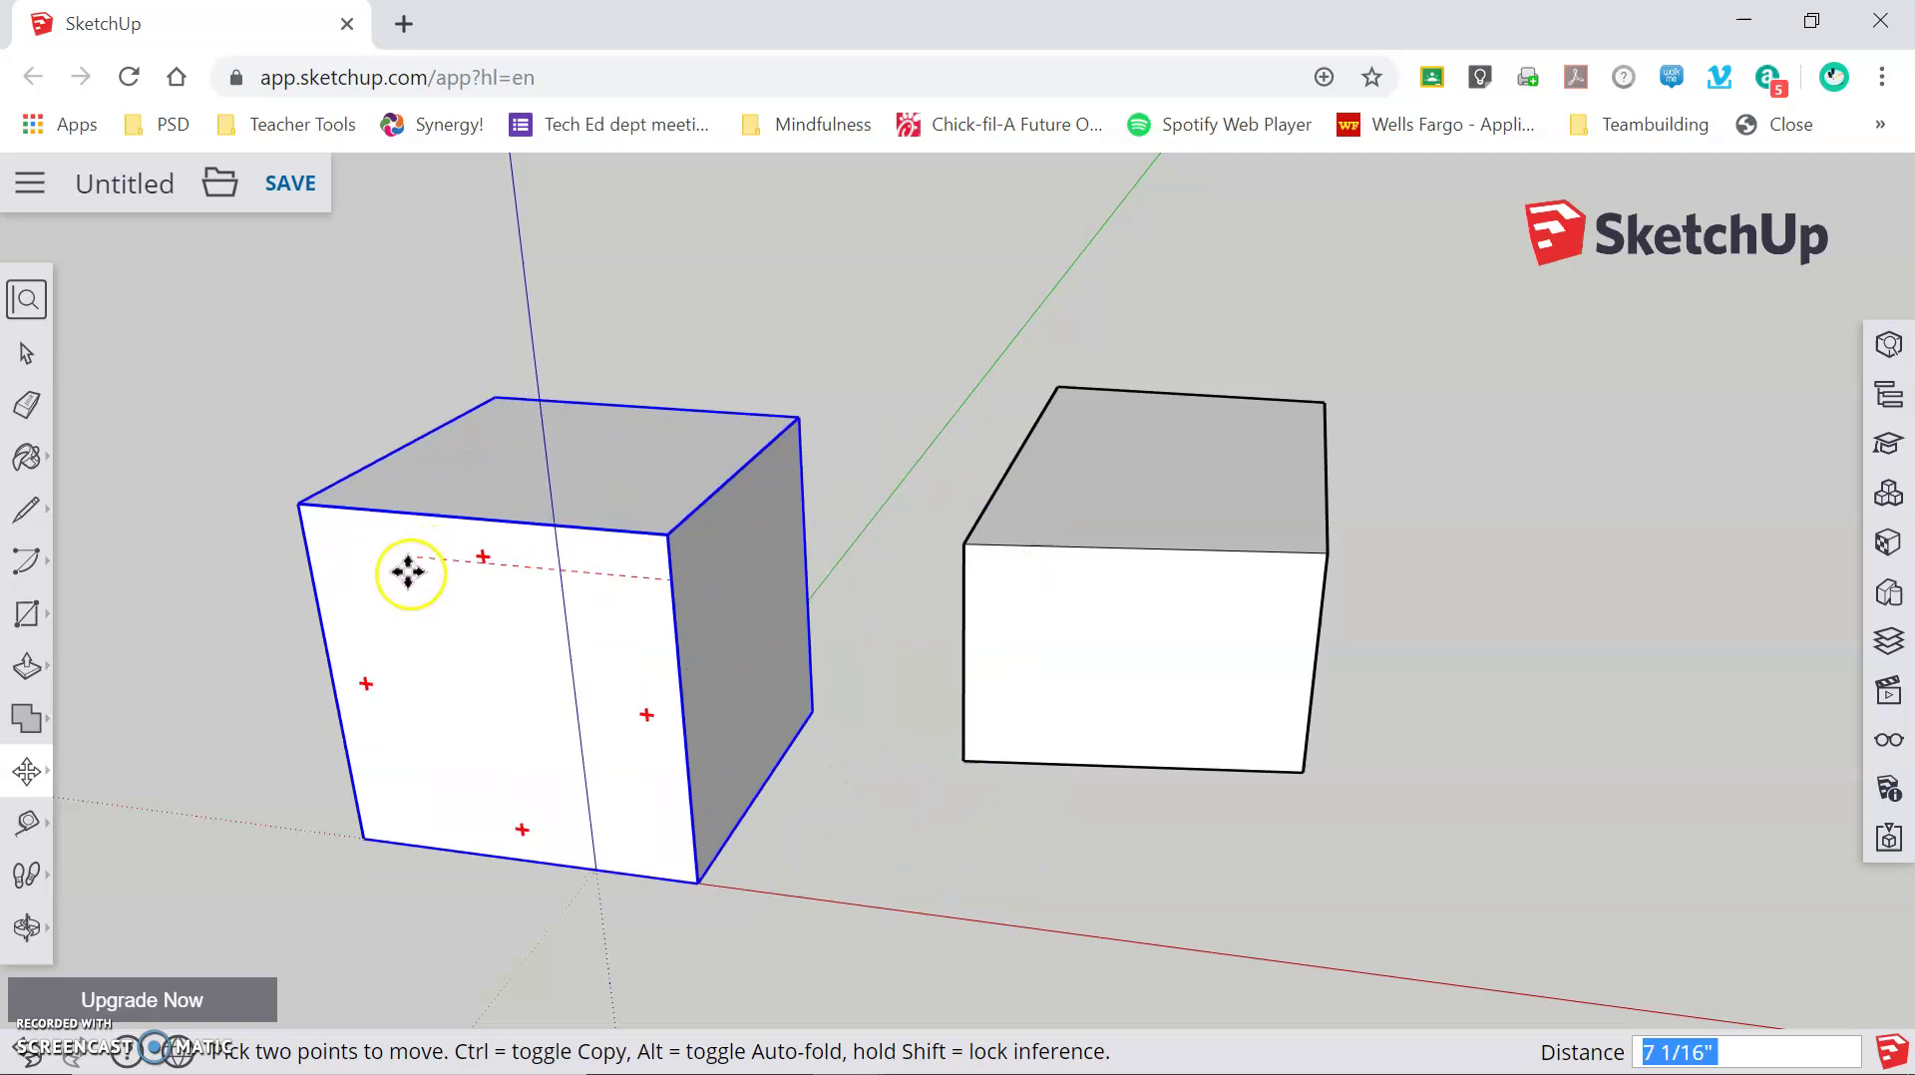
{"action": "key", "text": "Escape"}
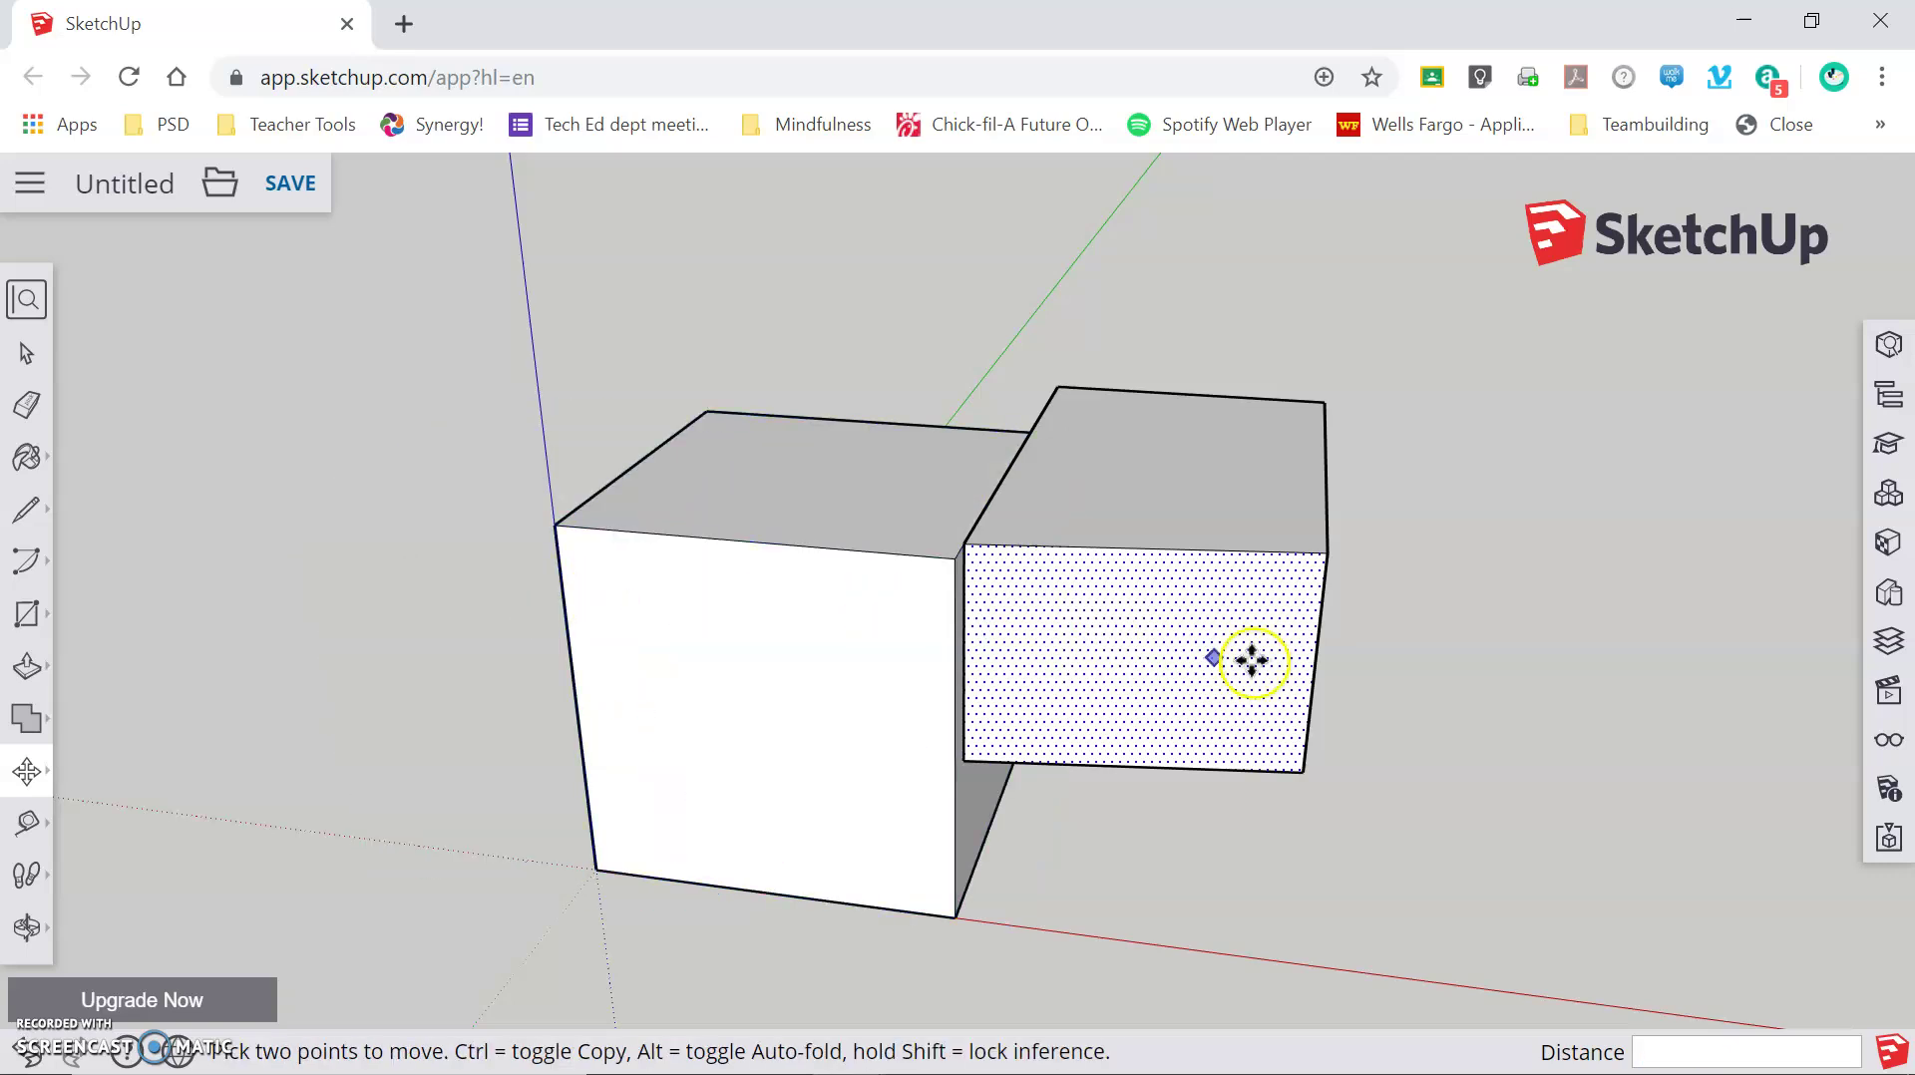
{"action": "middle_click_drag", "start_coordinate": [1457, 612], "coordinate": [1038, 692]}
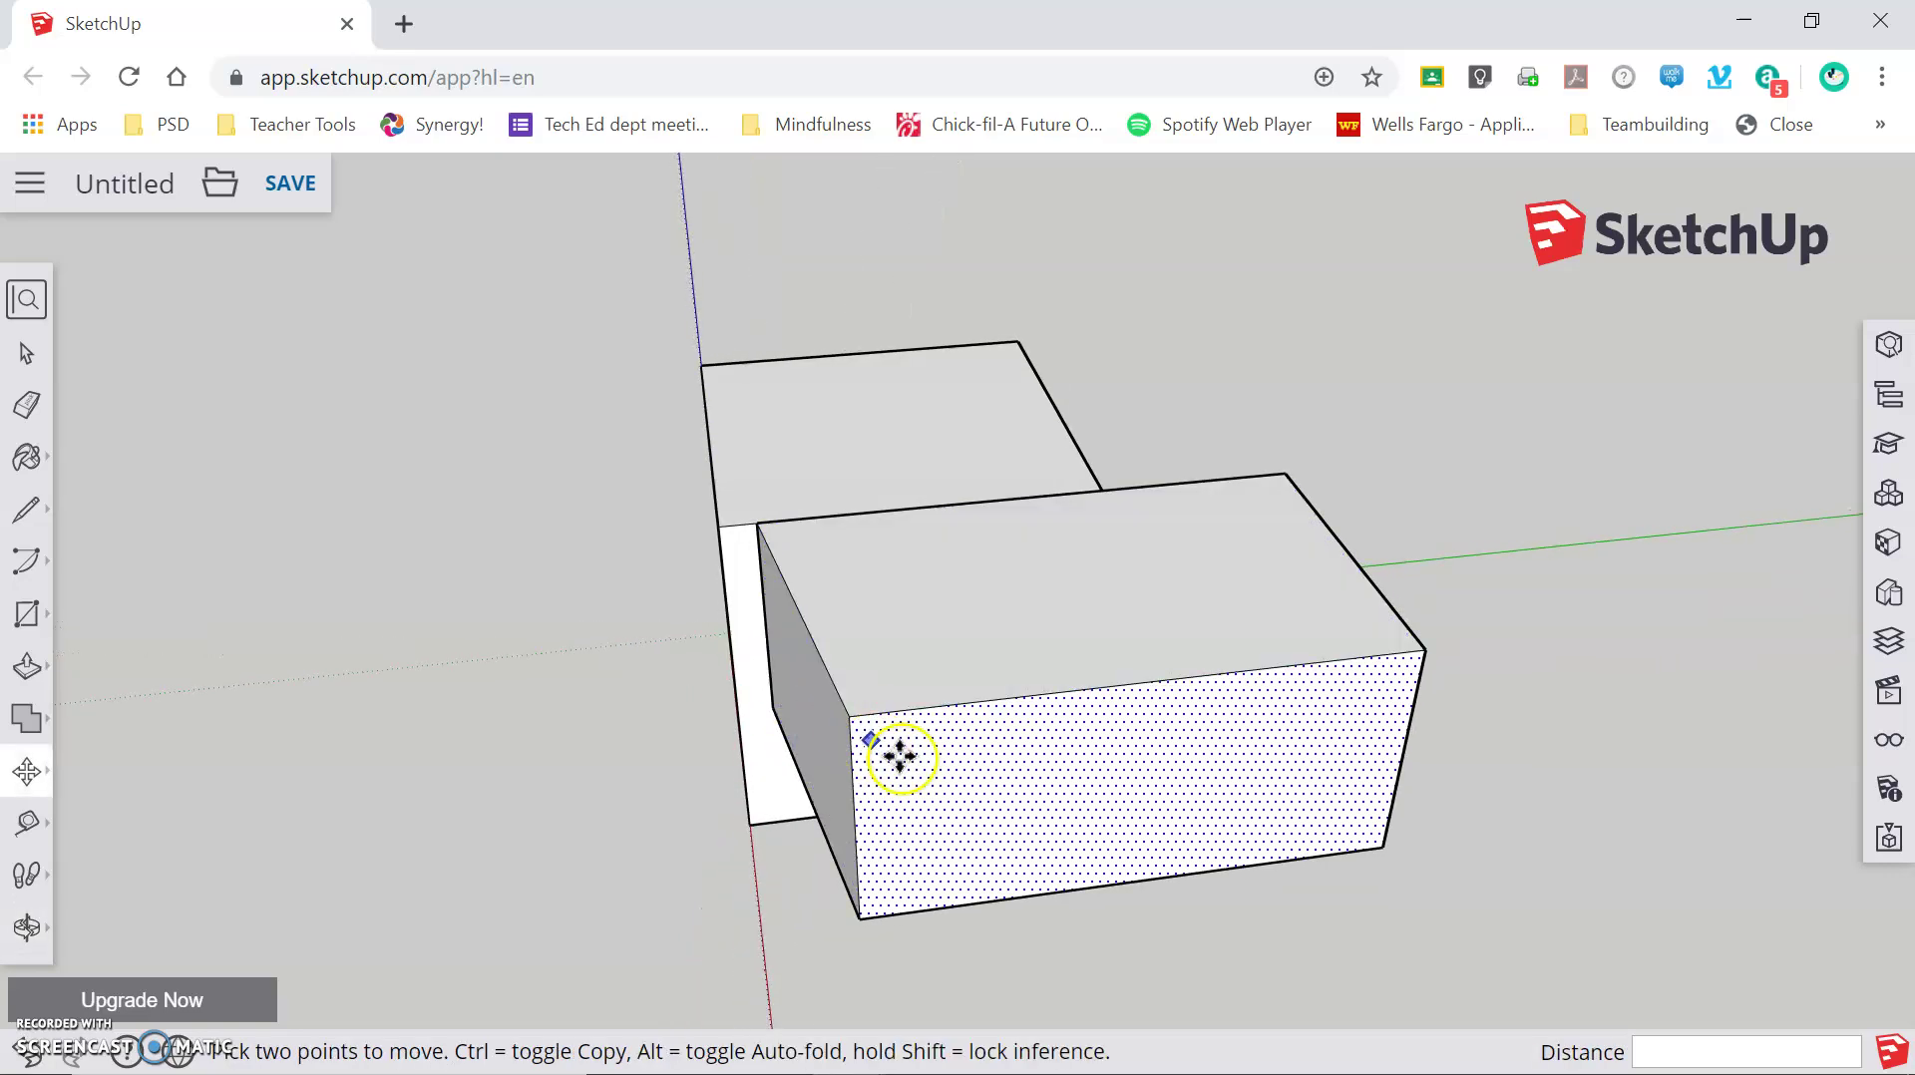
{"action": "left_click", "coordinate": [26, 509]}
Step: Draw a vertical face from the second box's top front edge down to the ground
{"action": "left_click", "coordinate": [849, 715]}
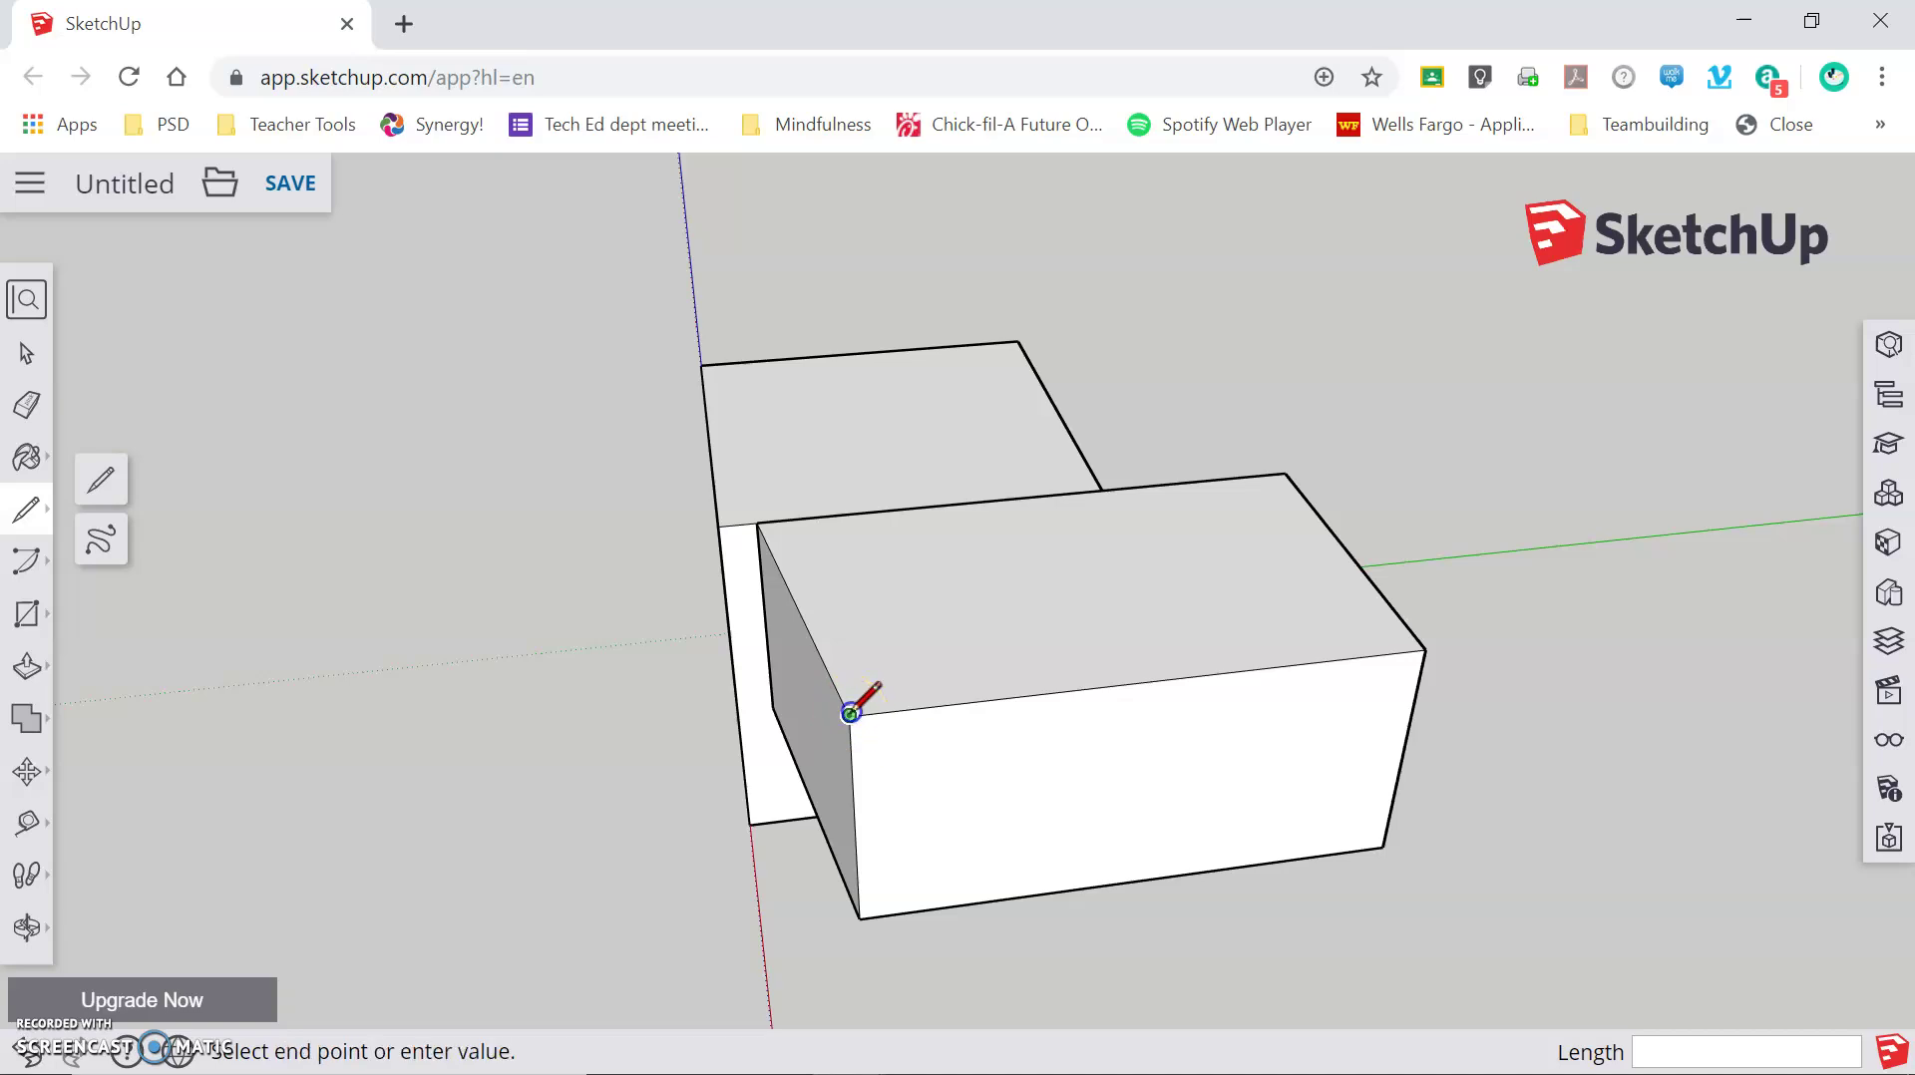
{"action": "left_click", "coordinate": [1229, 673]}
{"action": "left_click", "coordinate": [1253, 920]}
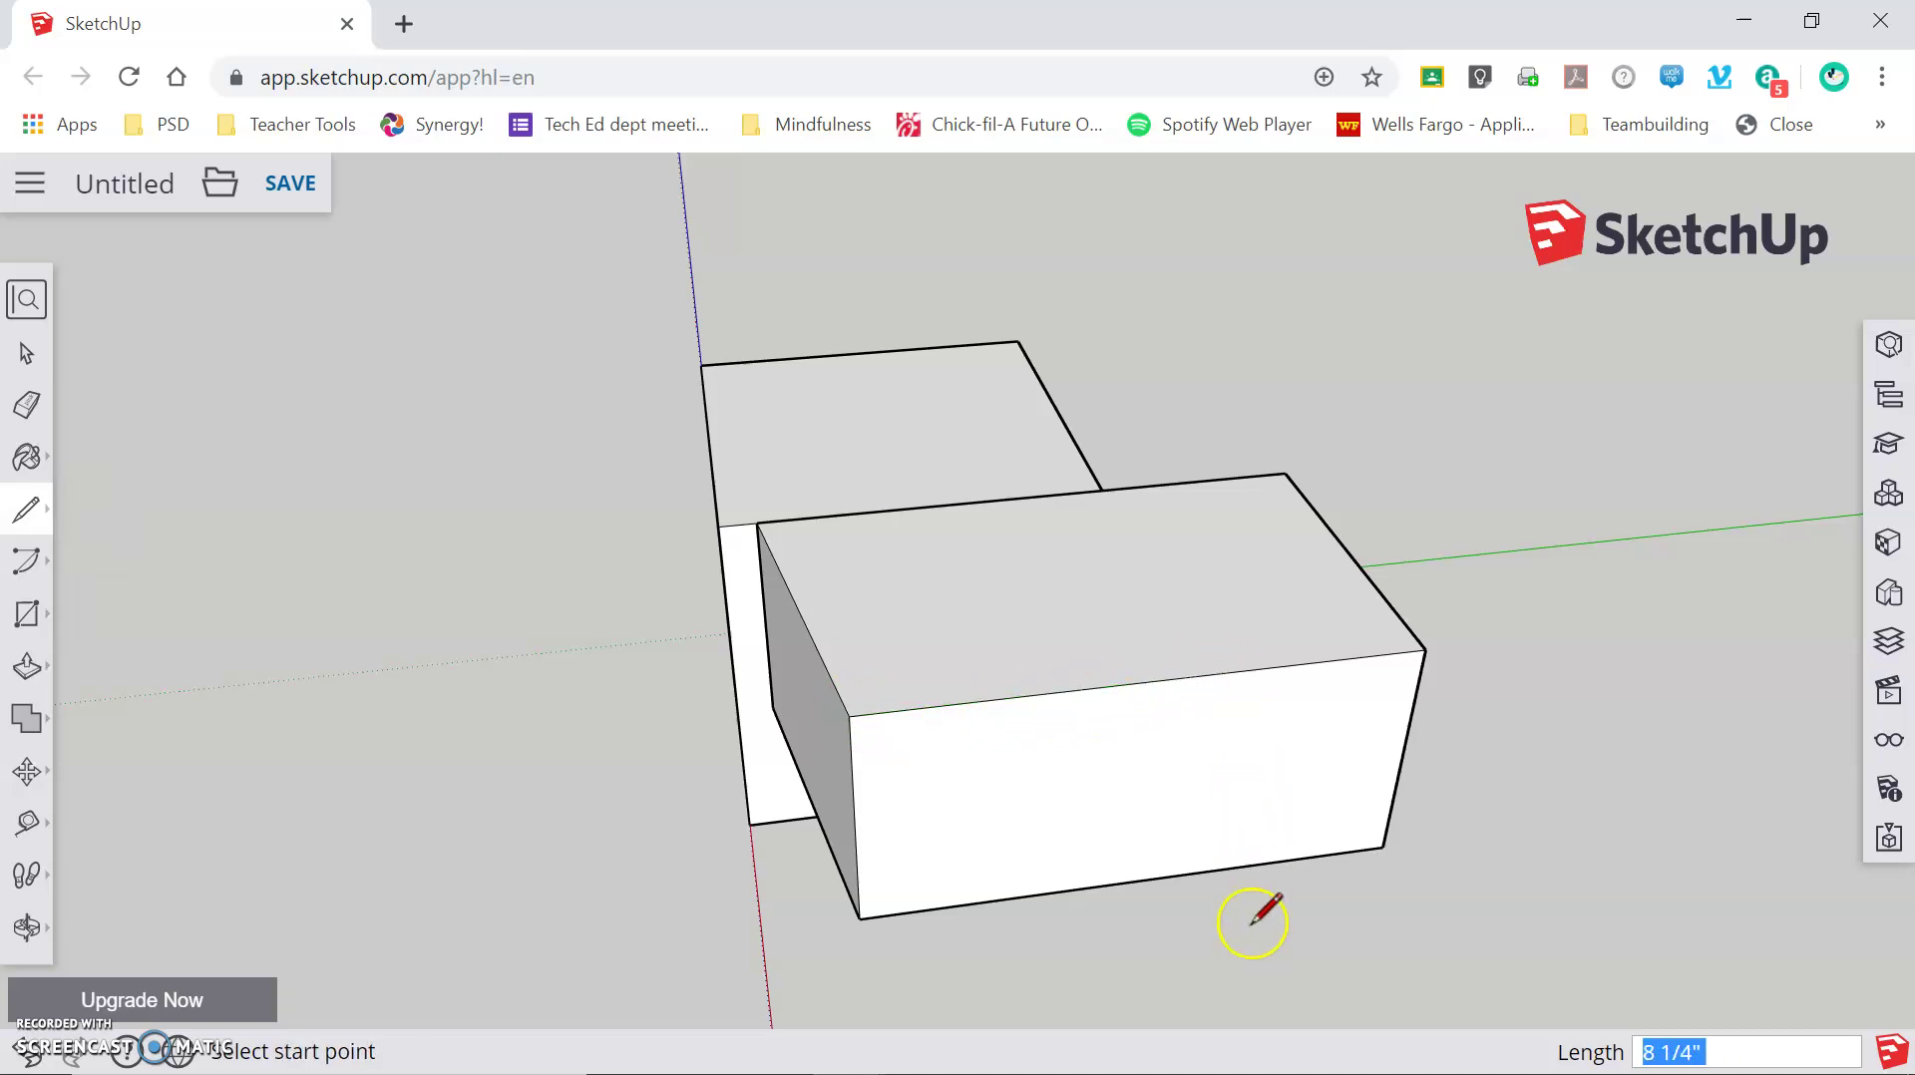
{"action": "left_click", "coordinate": [1248, 671]}
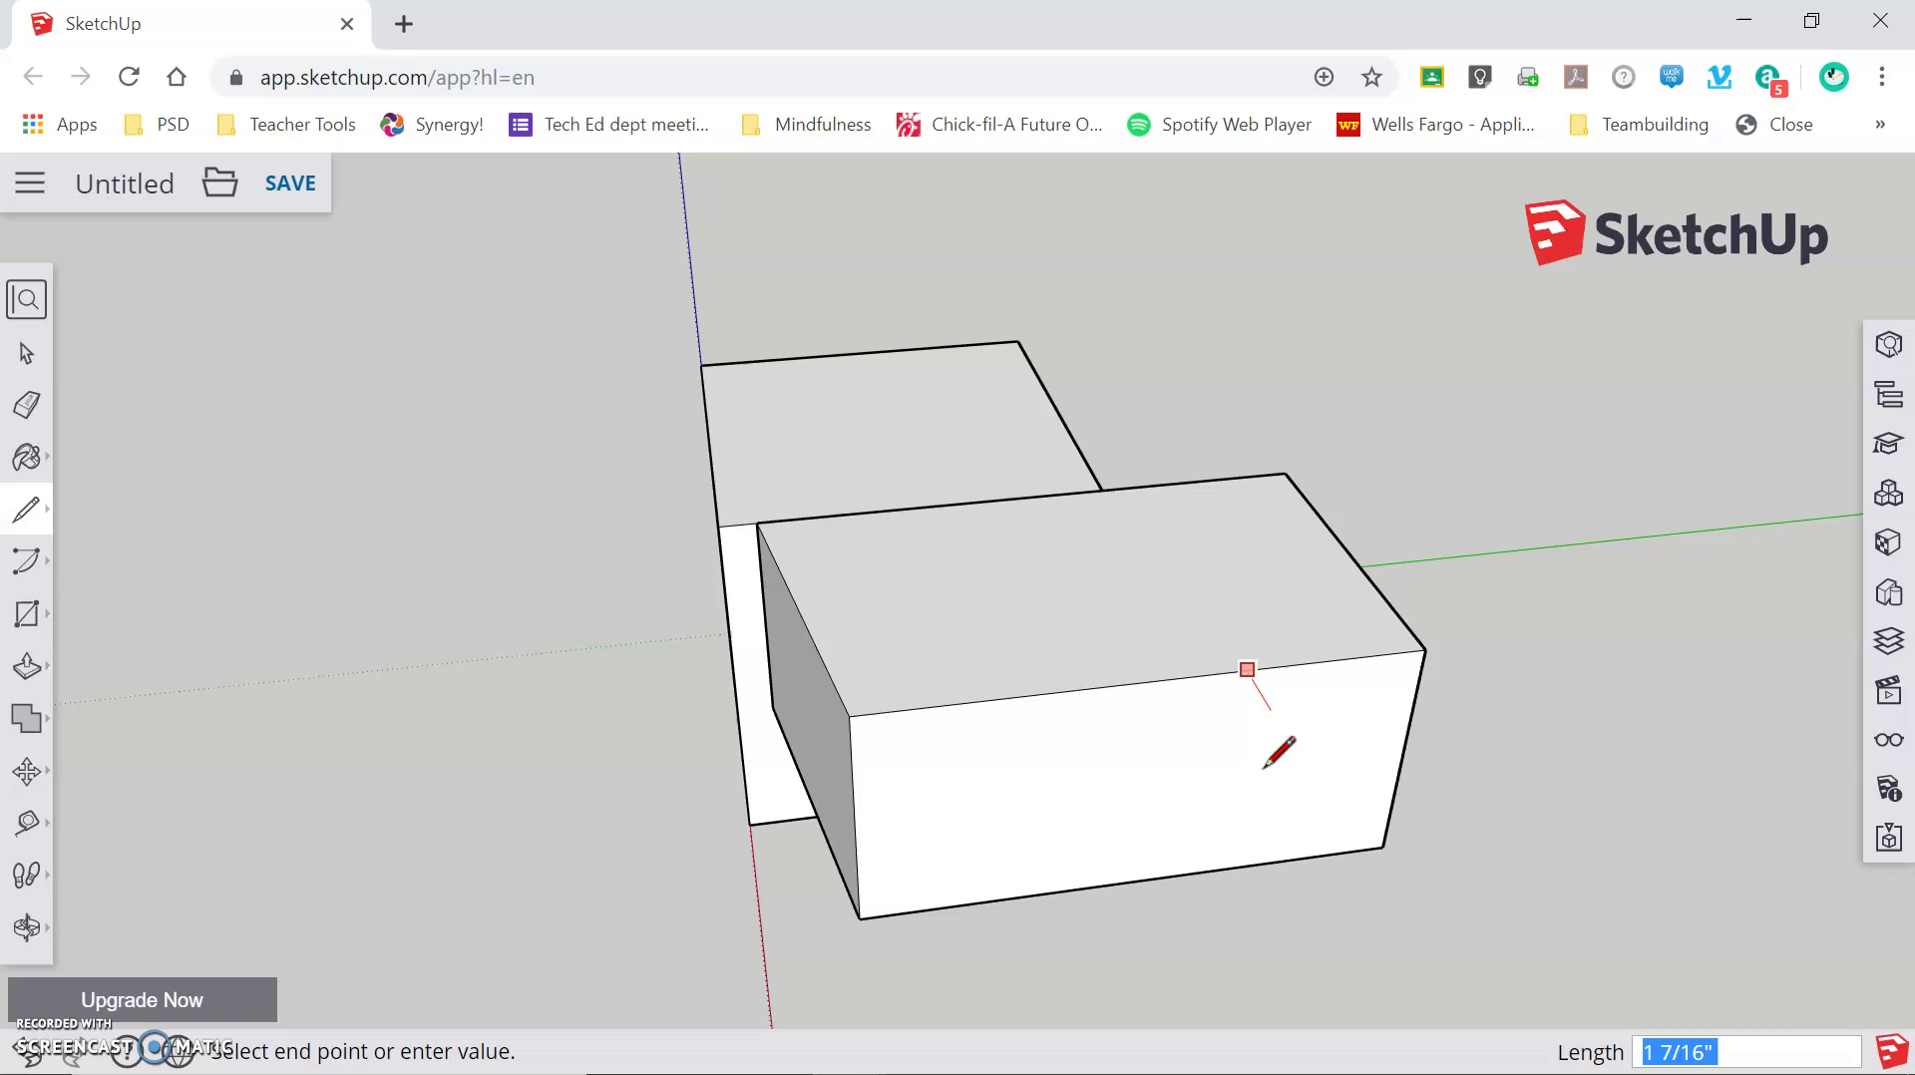
{"action": "left_click", "coordinate": [1261, 995]}
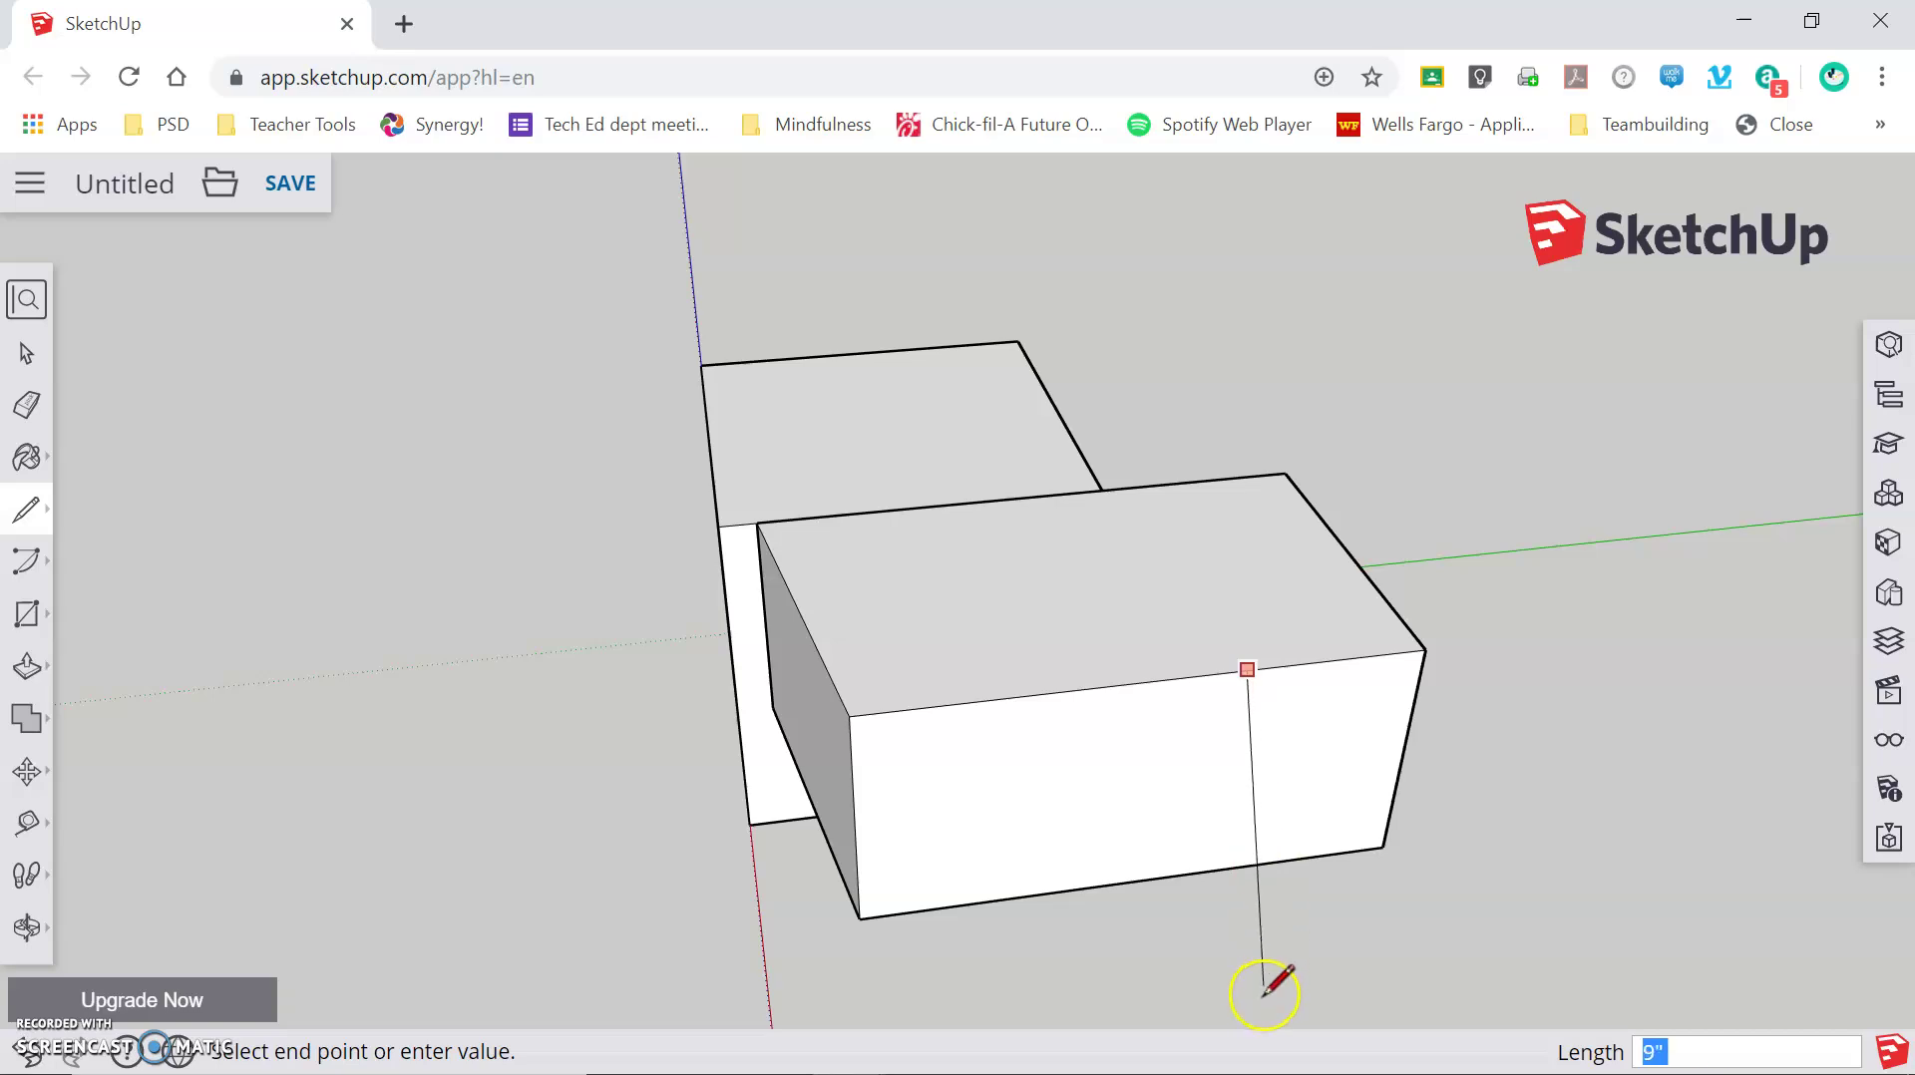
{"action": "left_click", "coordinate": [920, 960]}
{"action": "left_click", "coordinate": [951, 703]}
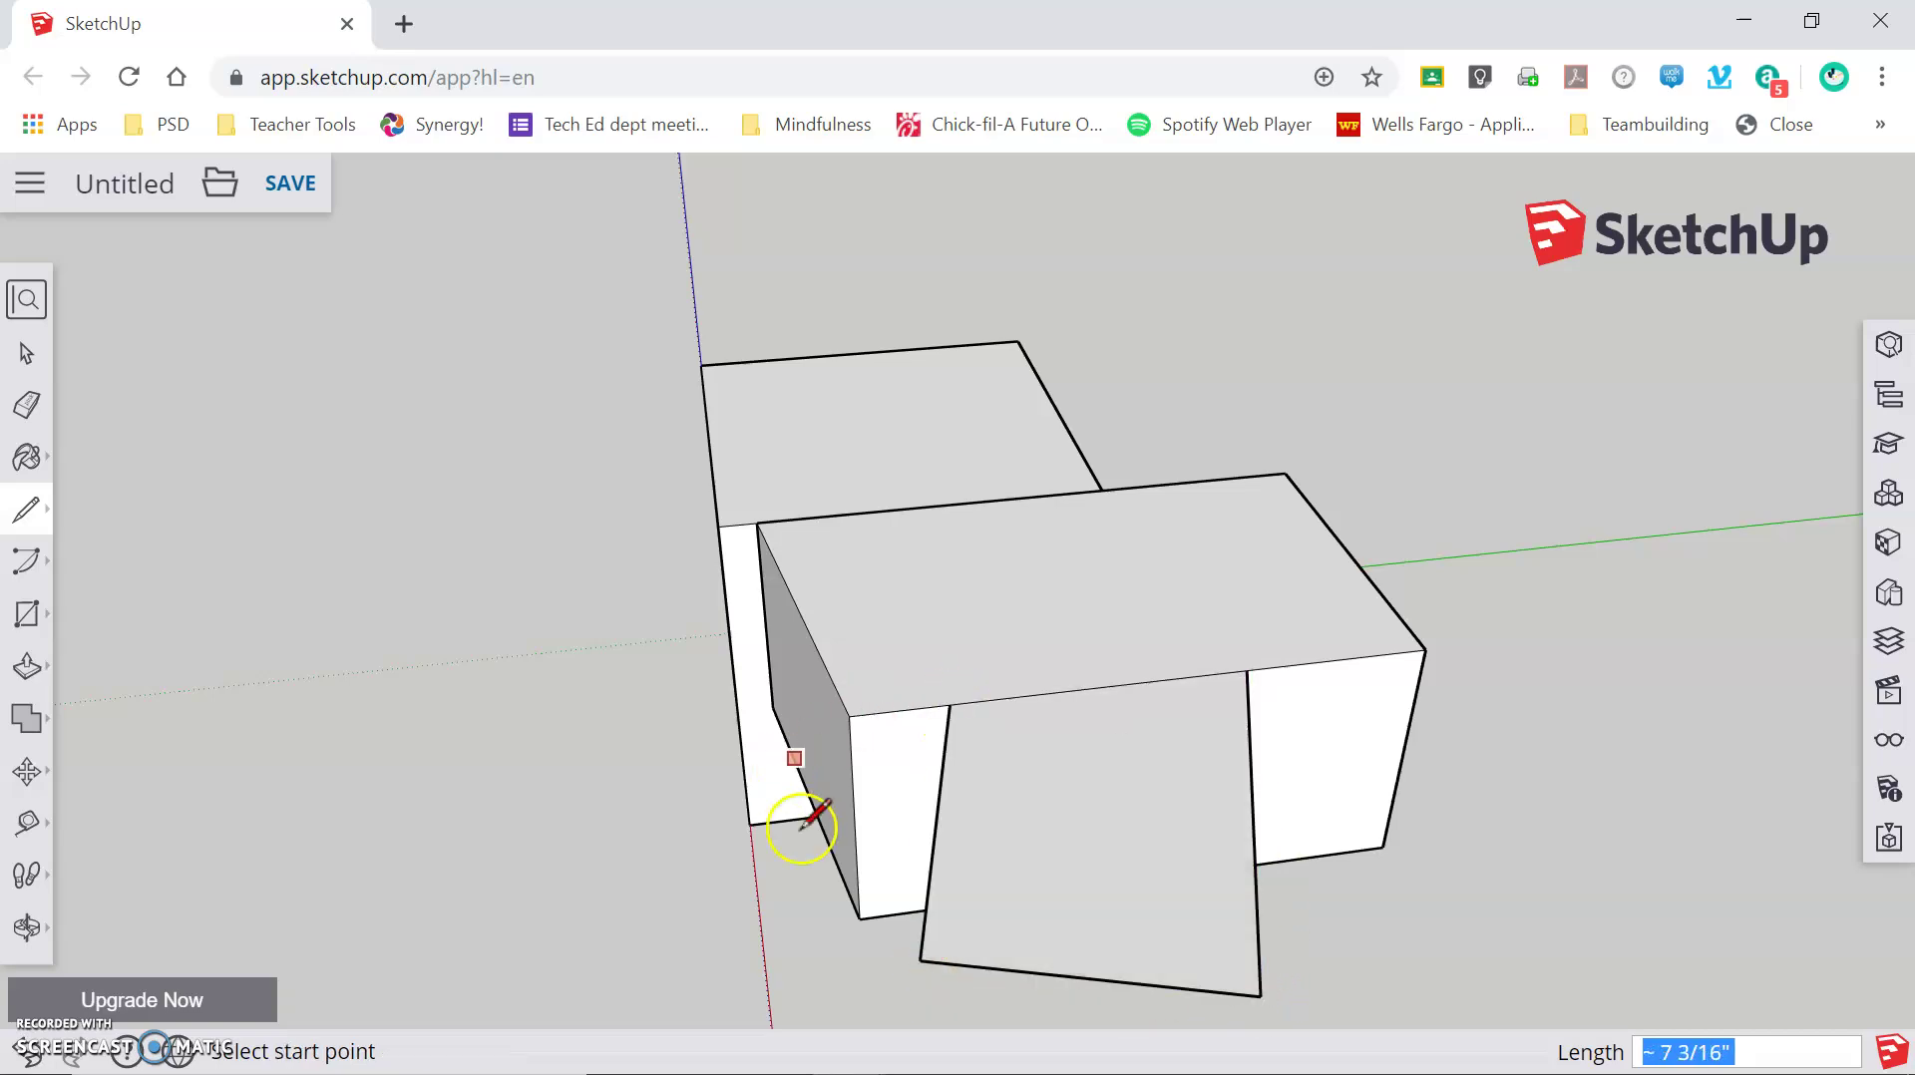
{"action": "middle_click_drag", "start_coordinate": [803, 826], "coordinate": [589, 372]}
{"action": "key", "text": "l"}
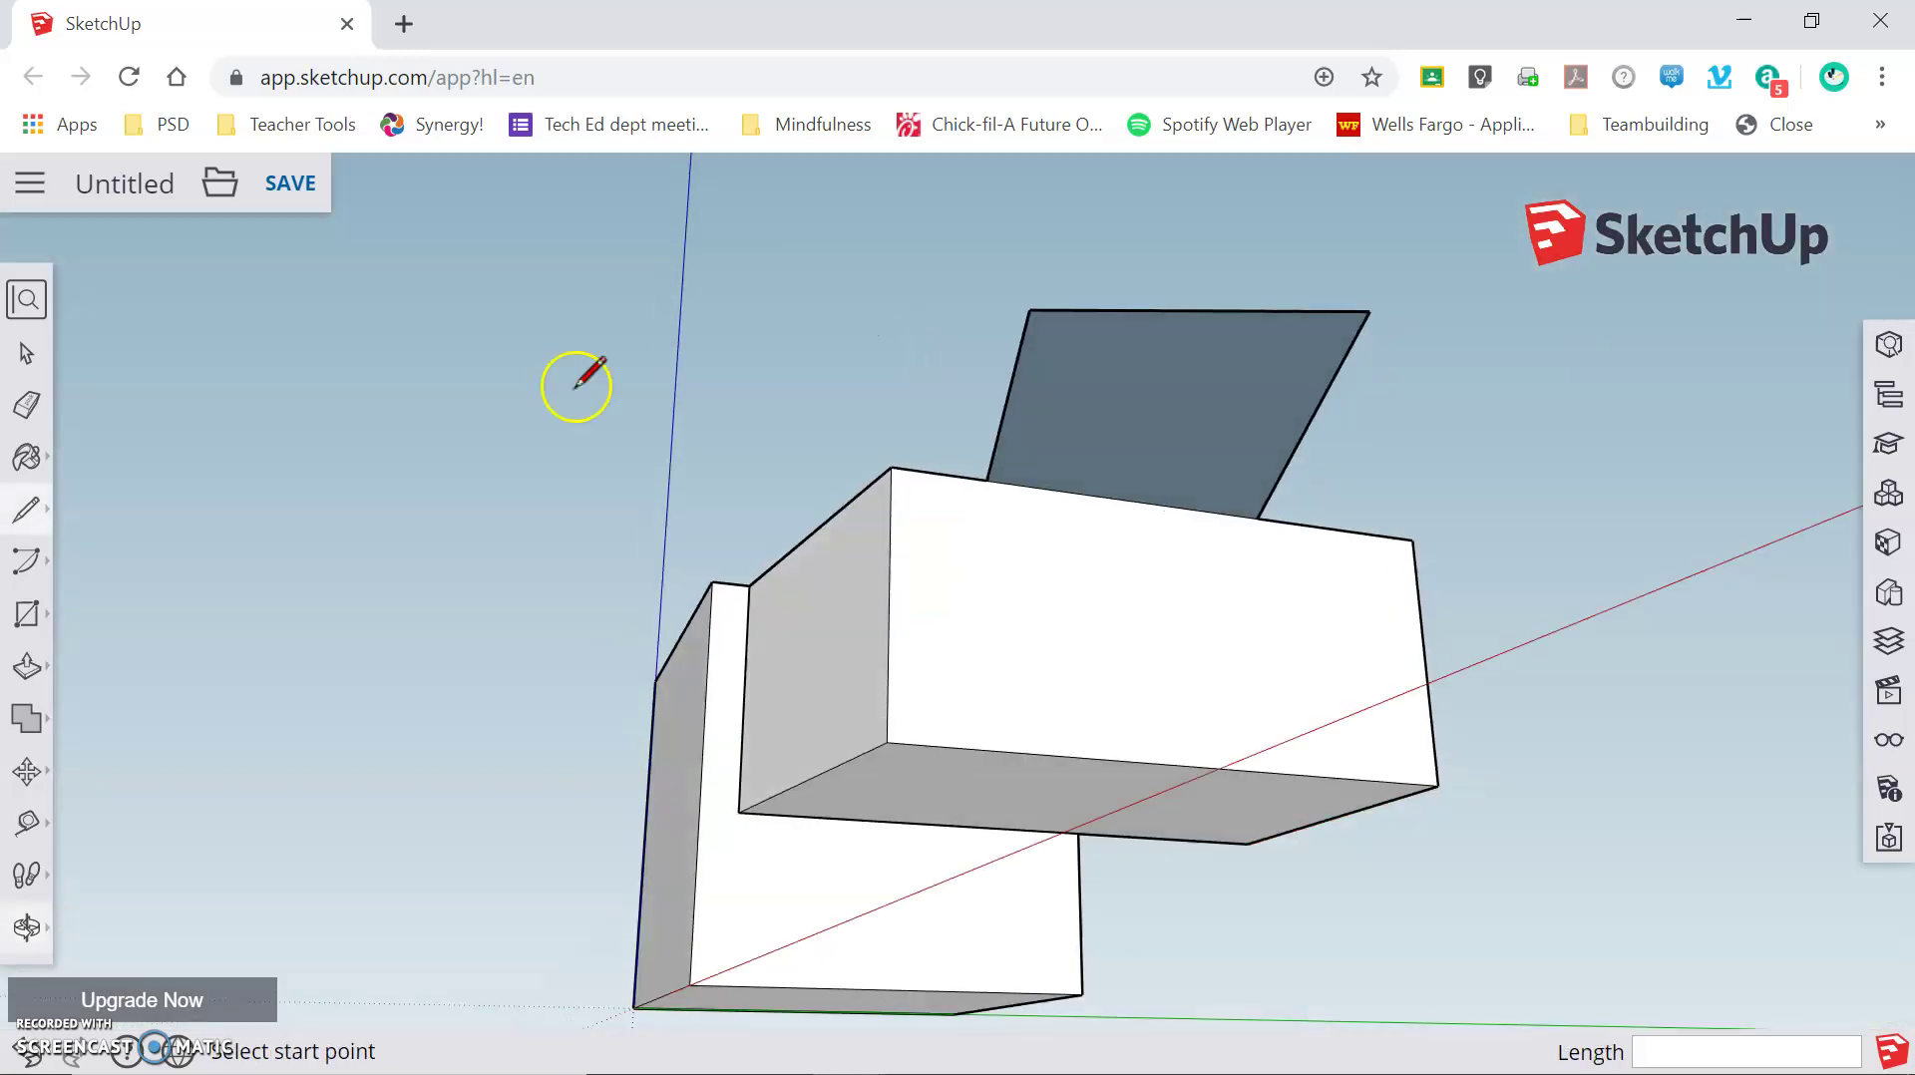
Step: Push/Pull the new face 3 11/16" into a third box and view all three
{"action": "left_click", "coordinate": [27, 665]}
{"action": "left_click_drag", "start_coordinate": [1146, 429], "coordinate": [1120, 602]}
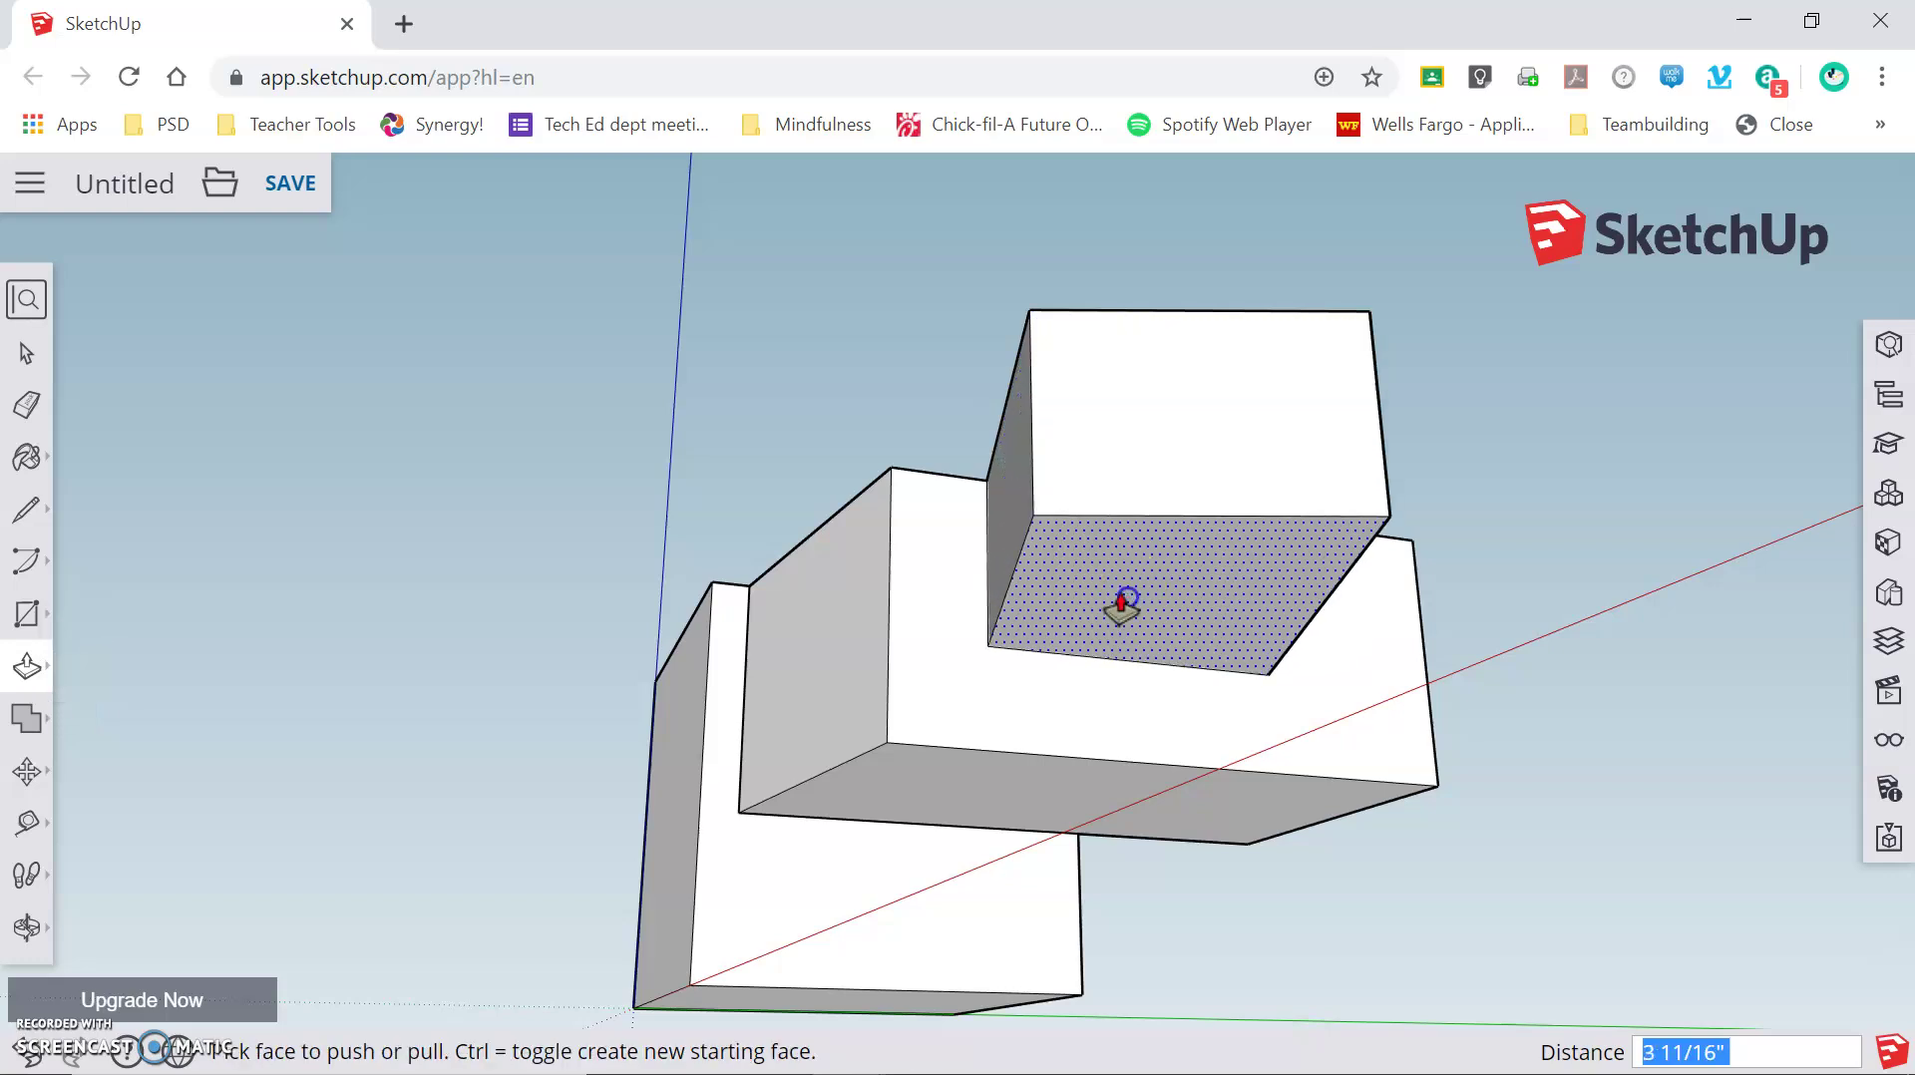
{"action": "middle_click_drag", "start_coordinate": [705, 522], "coordinate": [1146, 994]}
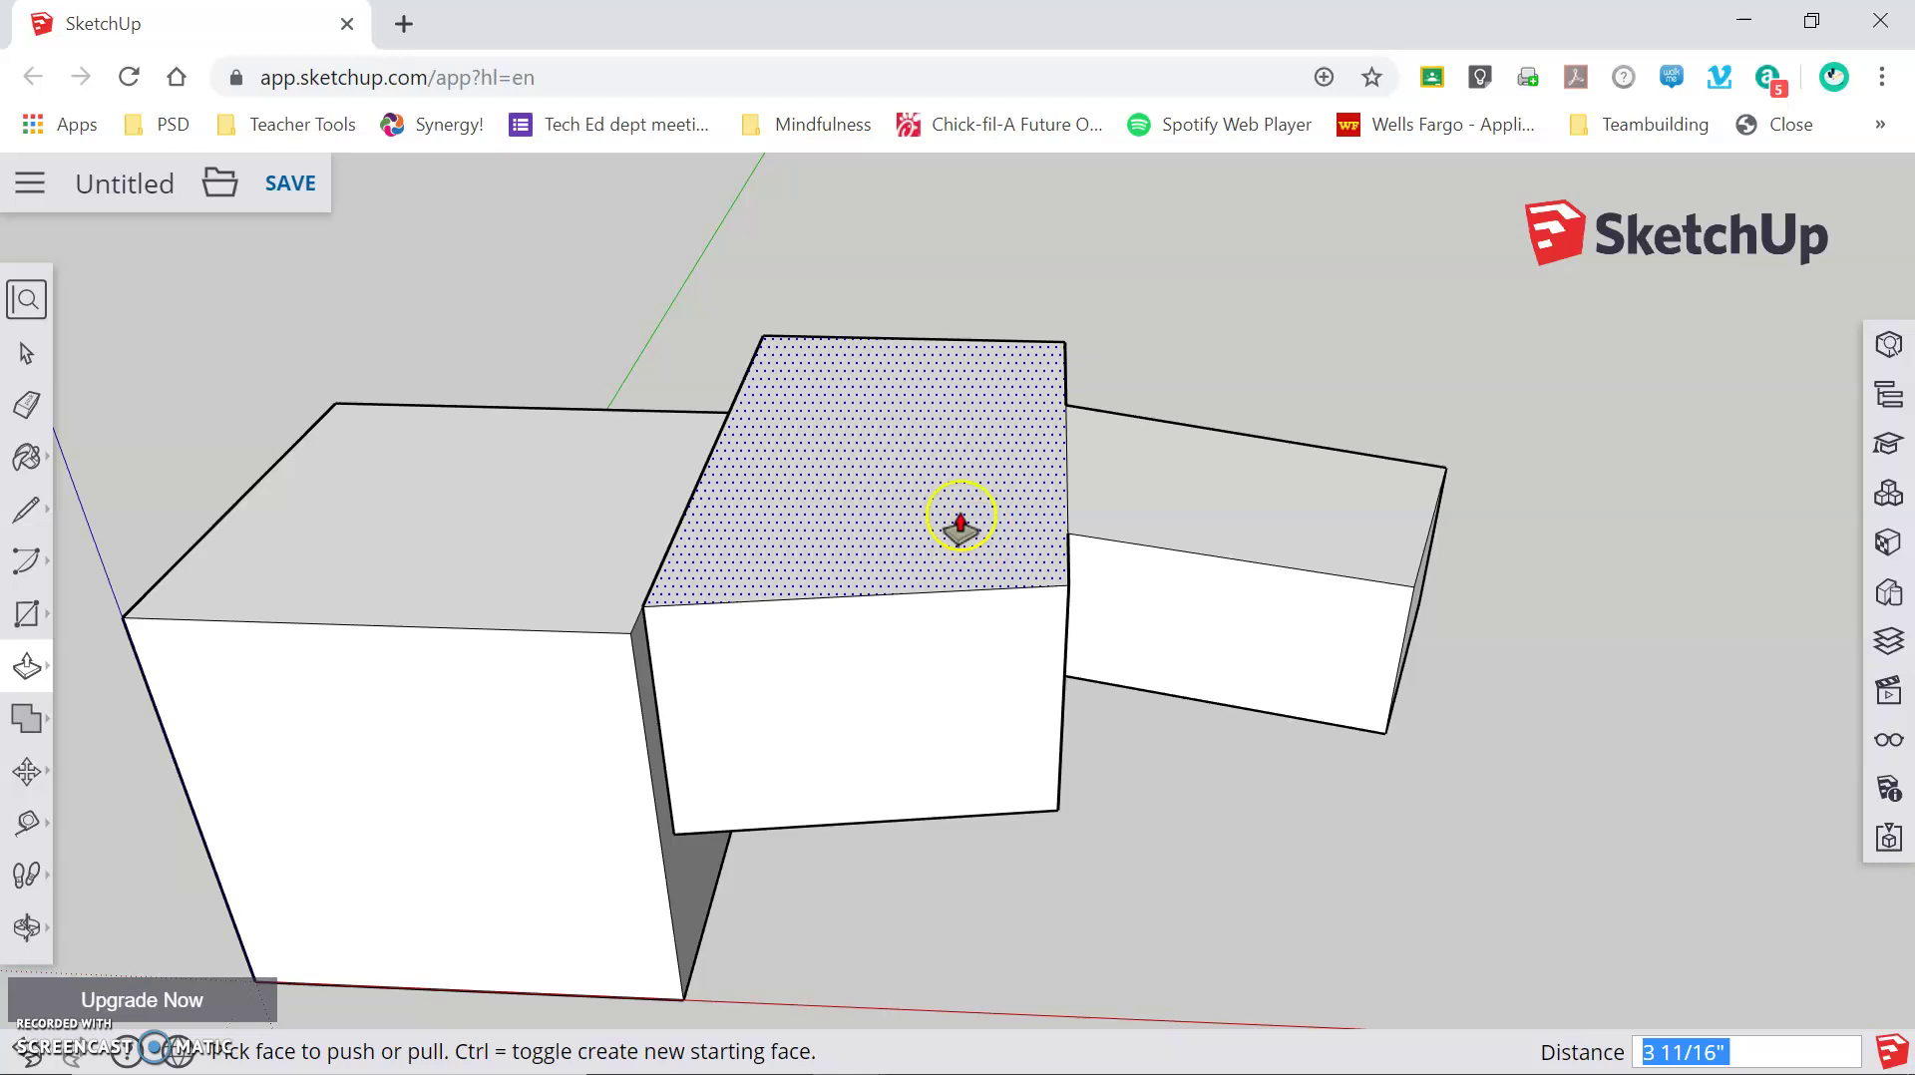
{"action": "middle_click_drag", "start_coordinate": [252, 631], "coordinate": [444, 794]}
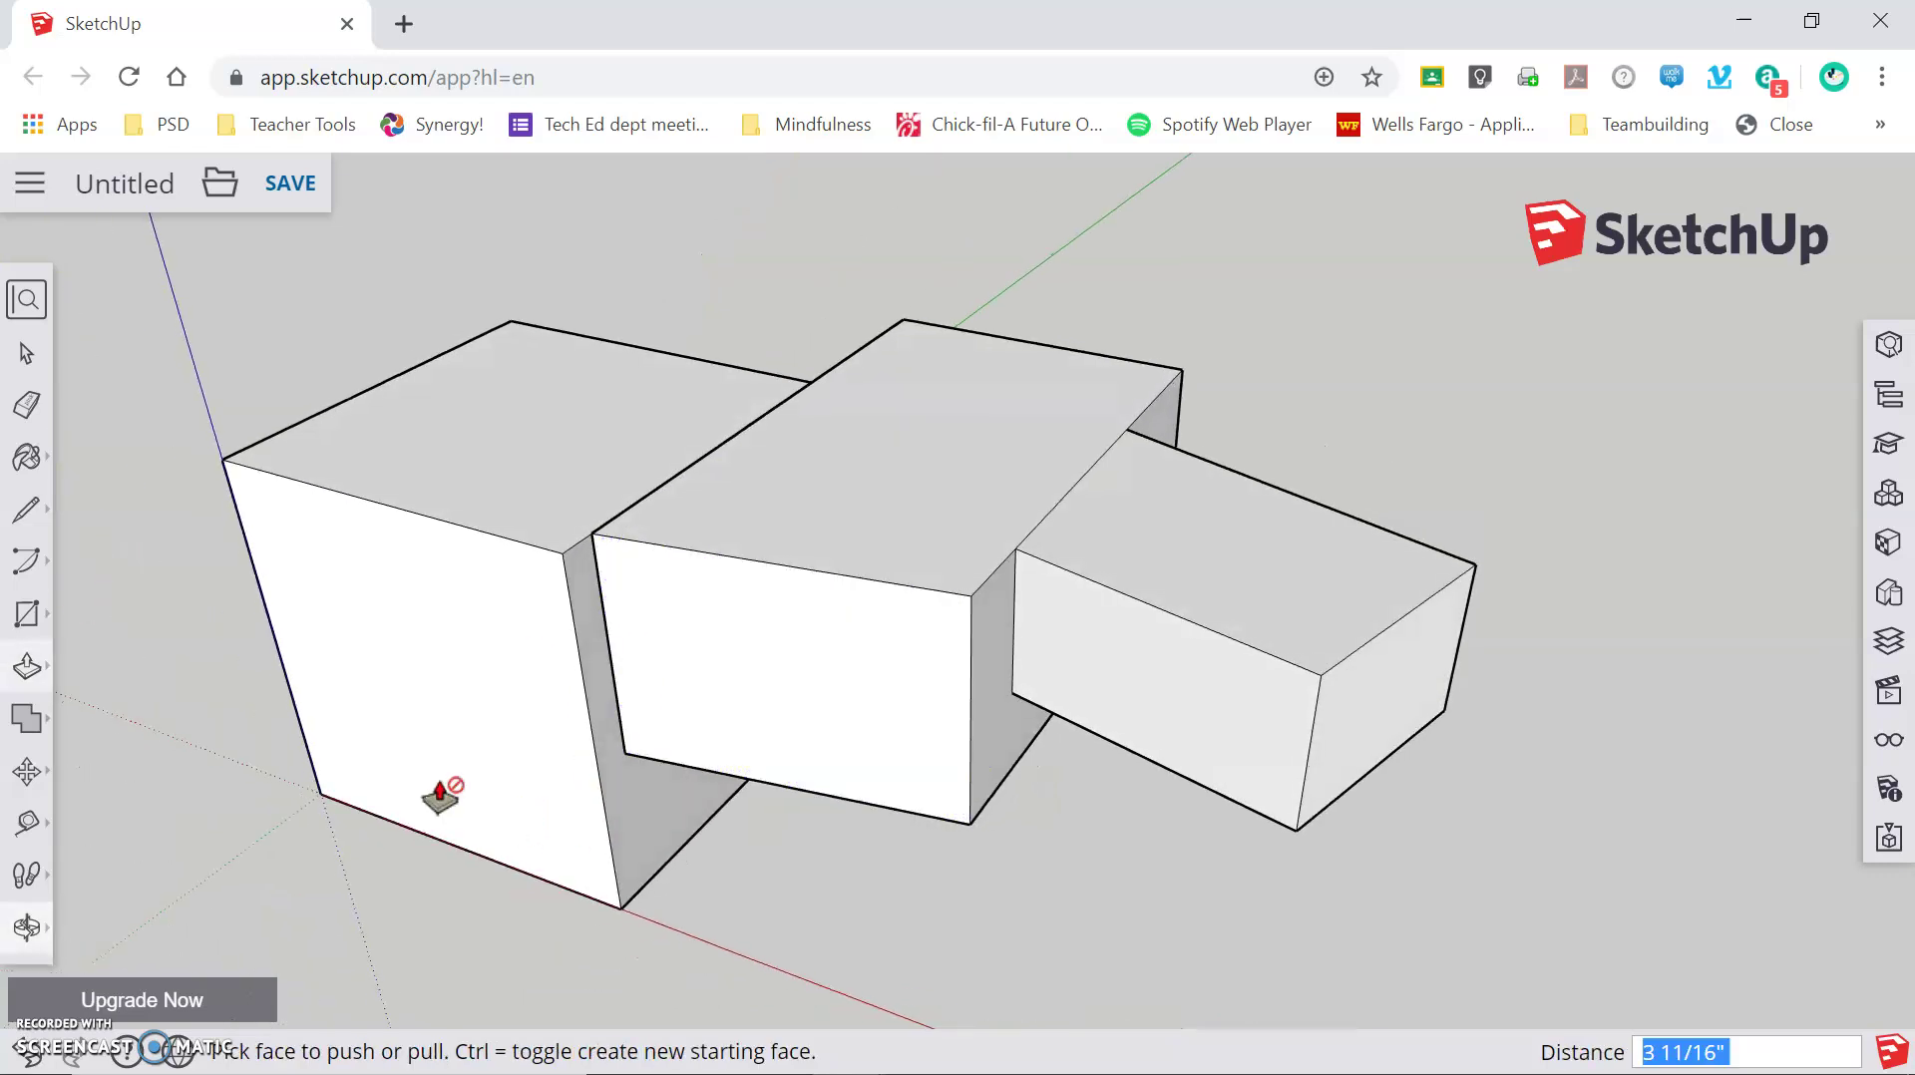
Step: Try moving an edge of the middle box, which distorts it, then cancel the move
{"action": "left_click", "coordinate": [25, 676]}
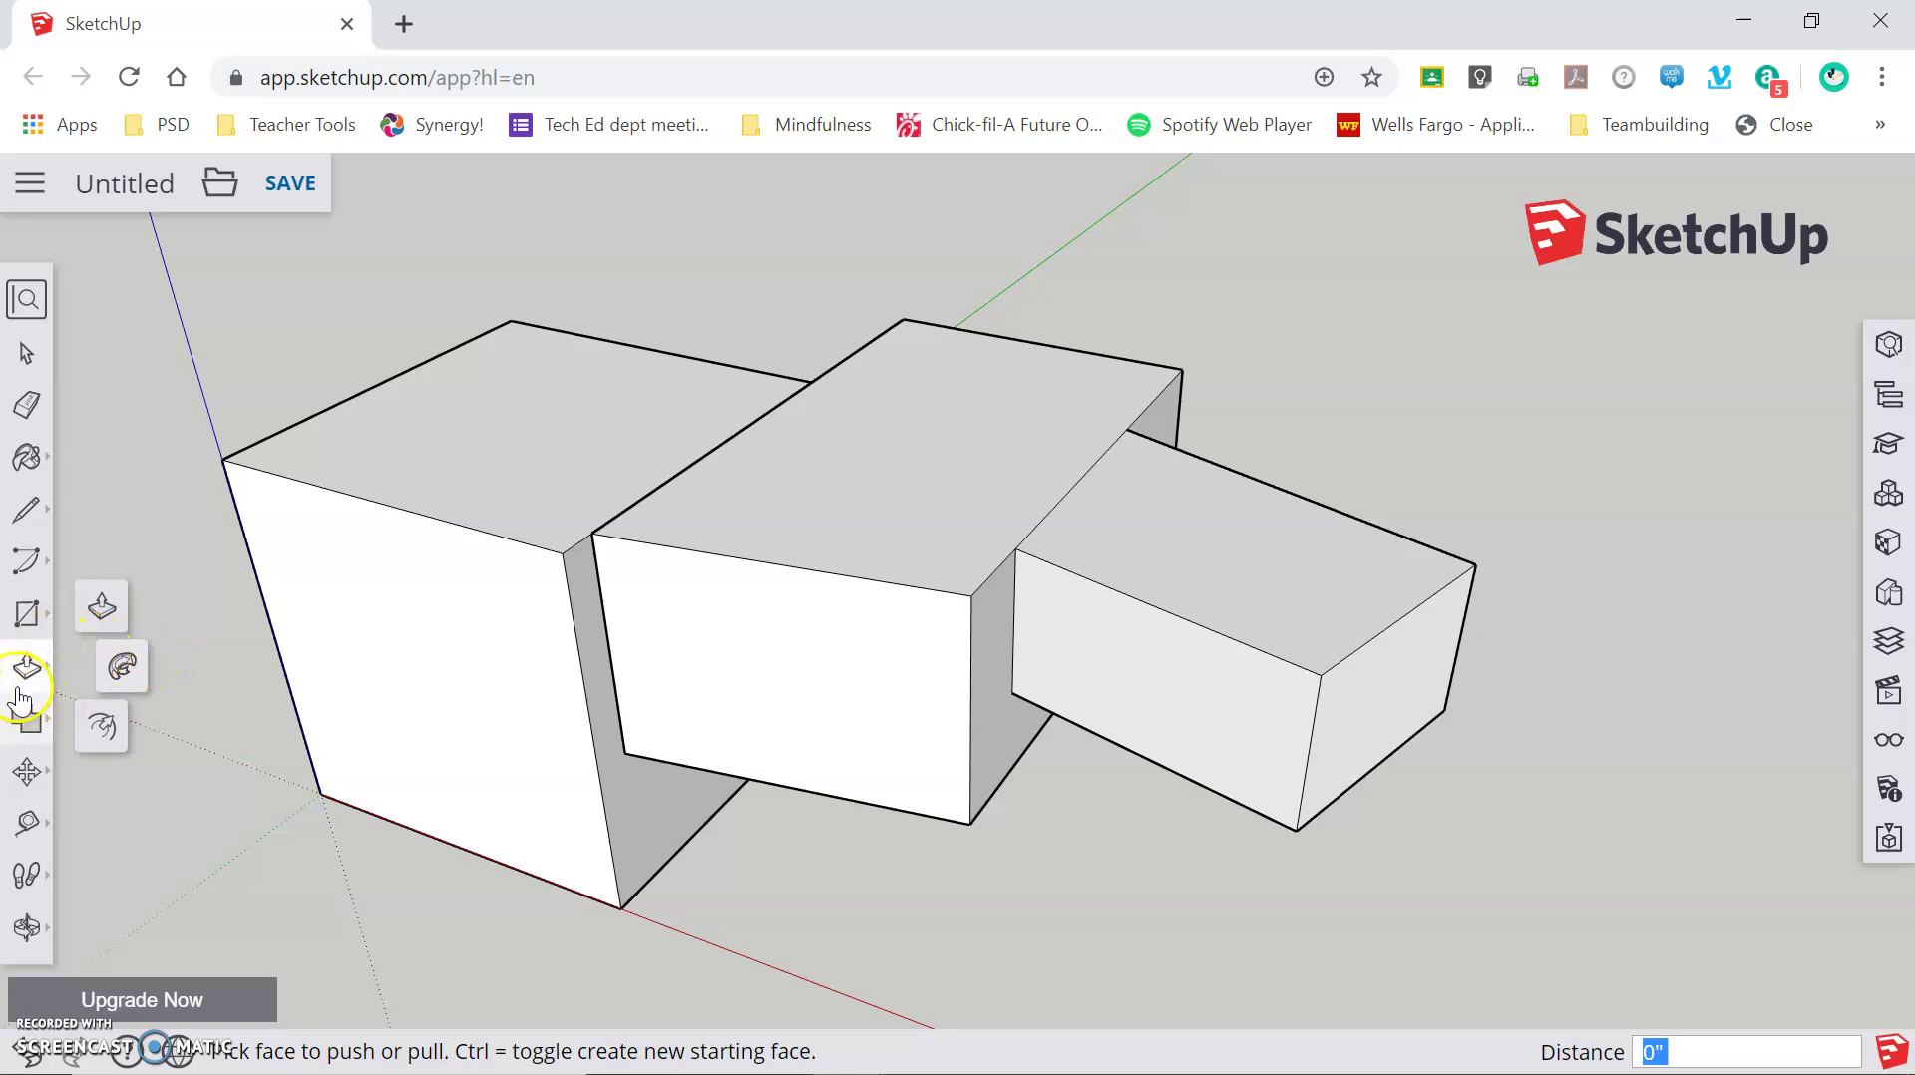
{"action": "left_click", "coordinate": [24, 773]}
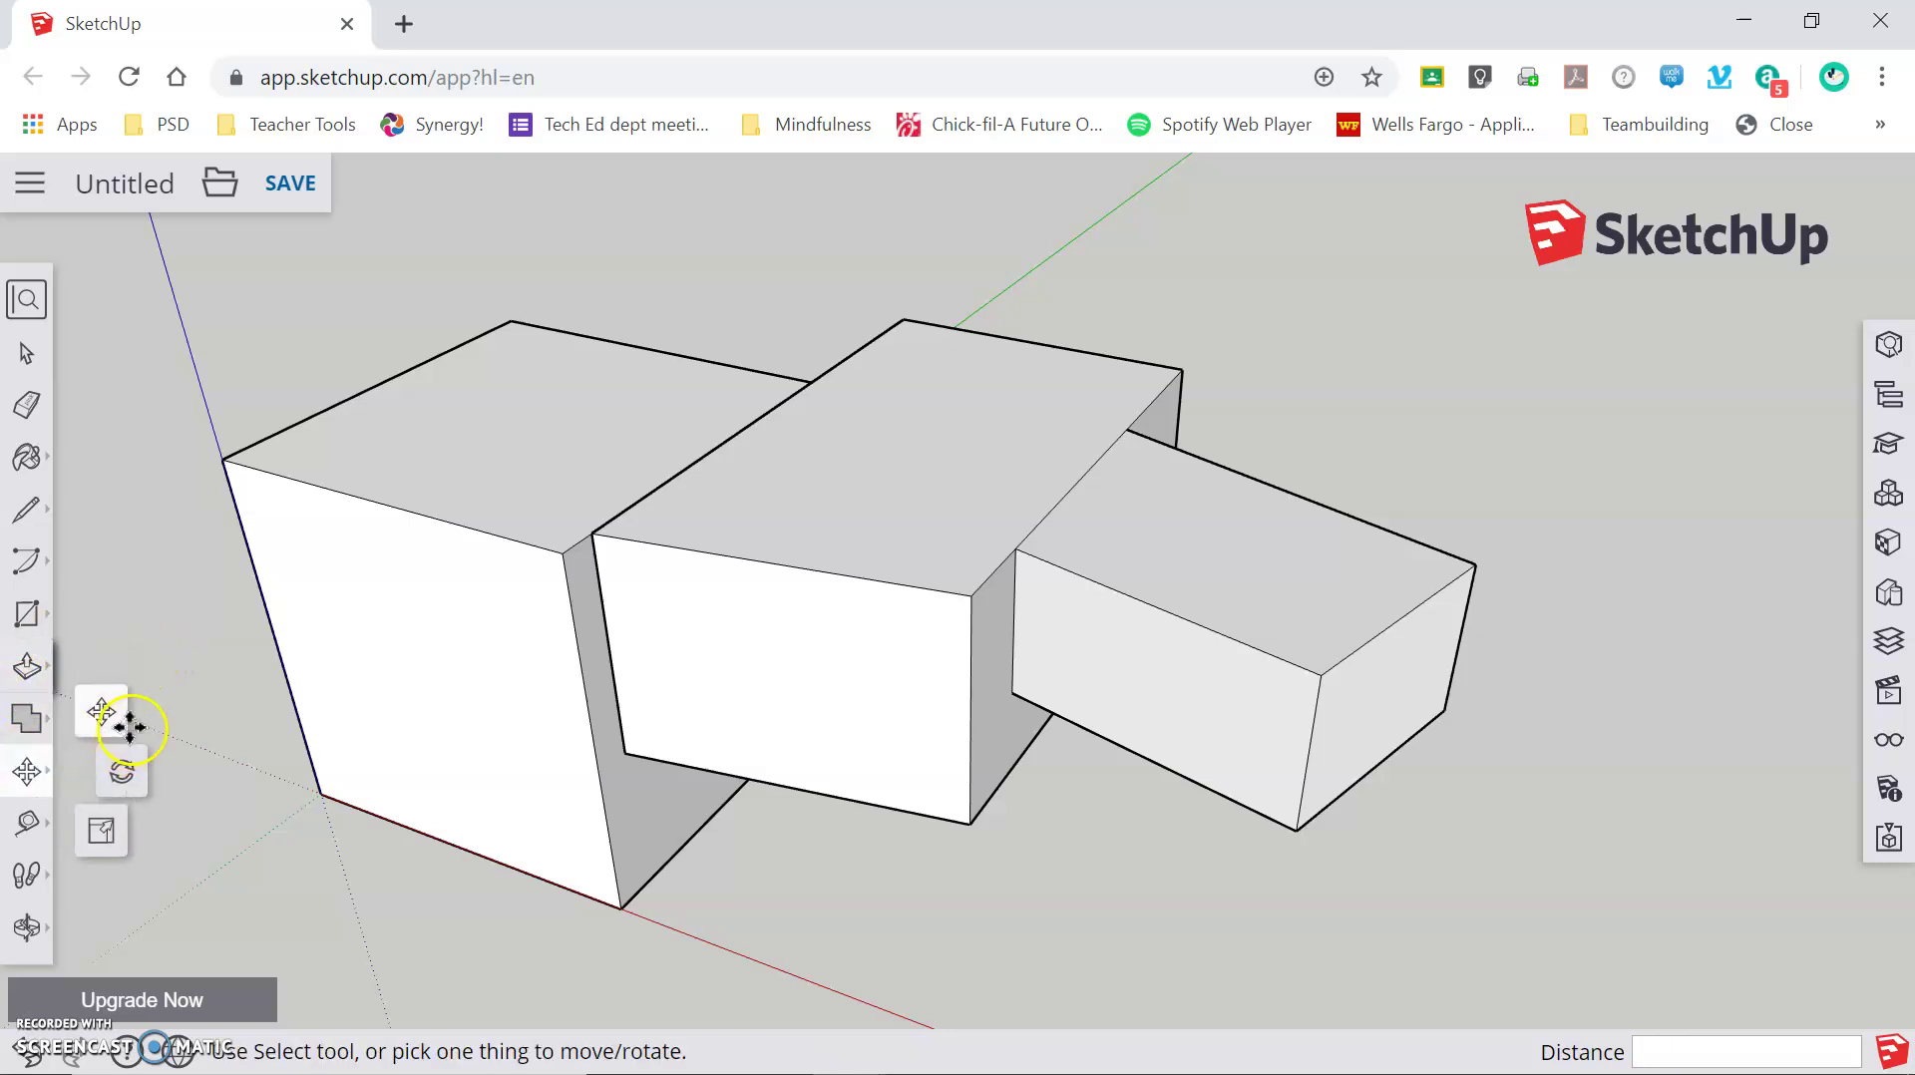
{"action": "left_click", "coordinate": [1035, 533]}
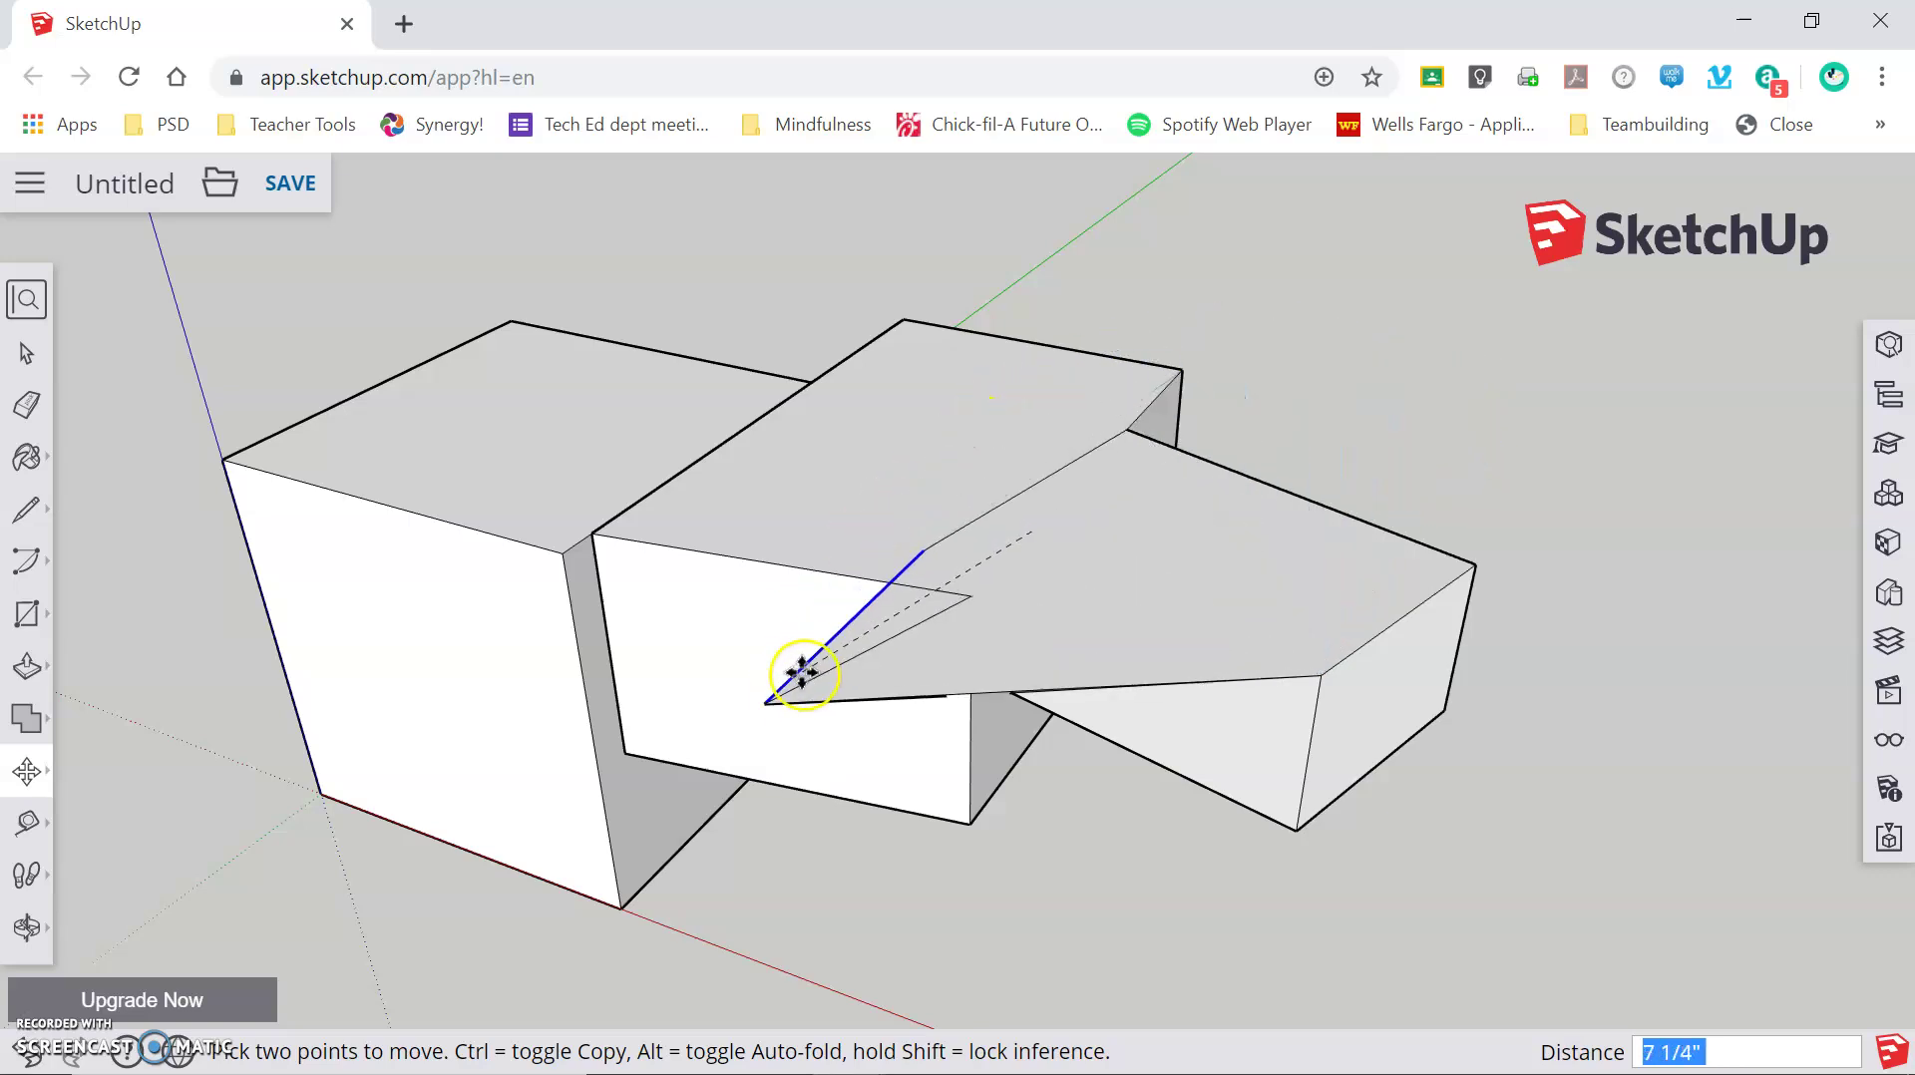
{"action": "key", "text": "Escape"}
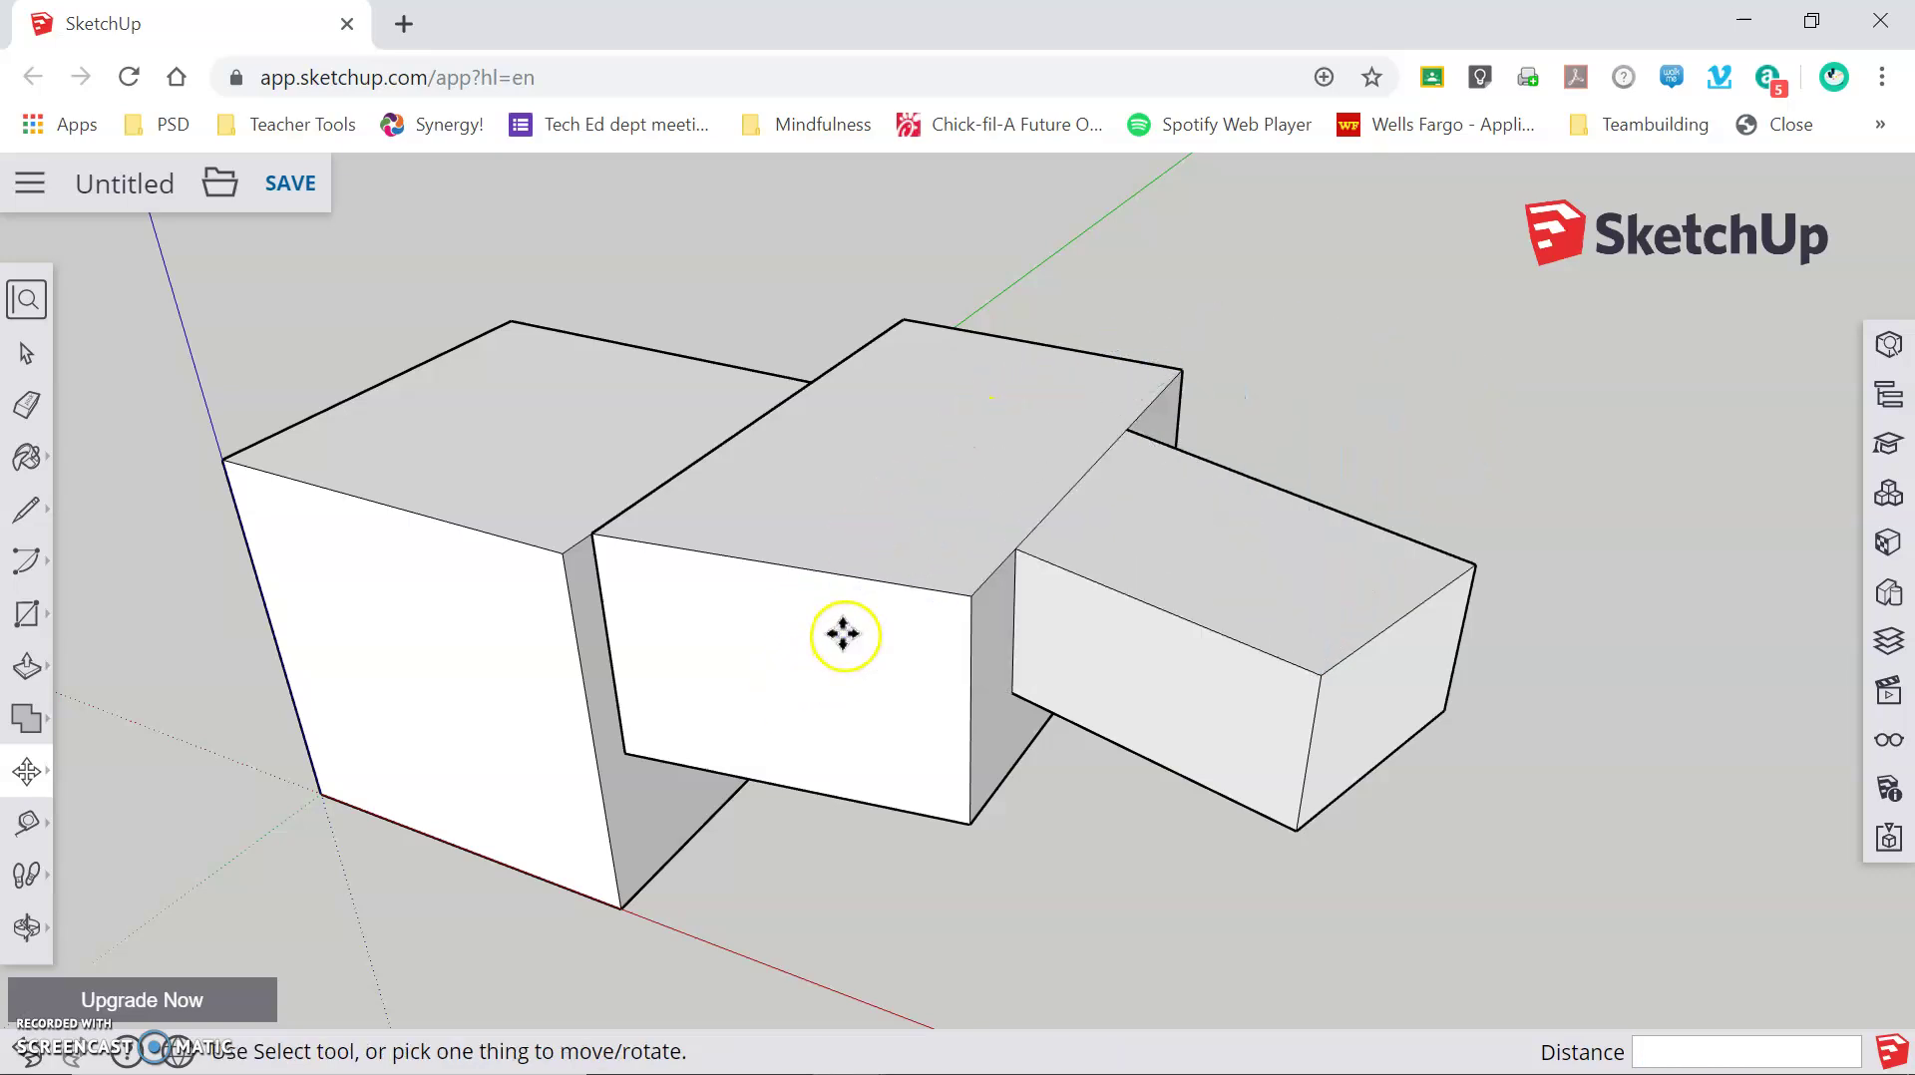
Step: Select the joined boxes' connected geometry, orbit around them, then clear the selection
{"action": "left_click", "coordinate": [27, 351]}
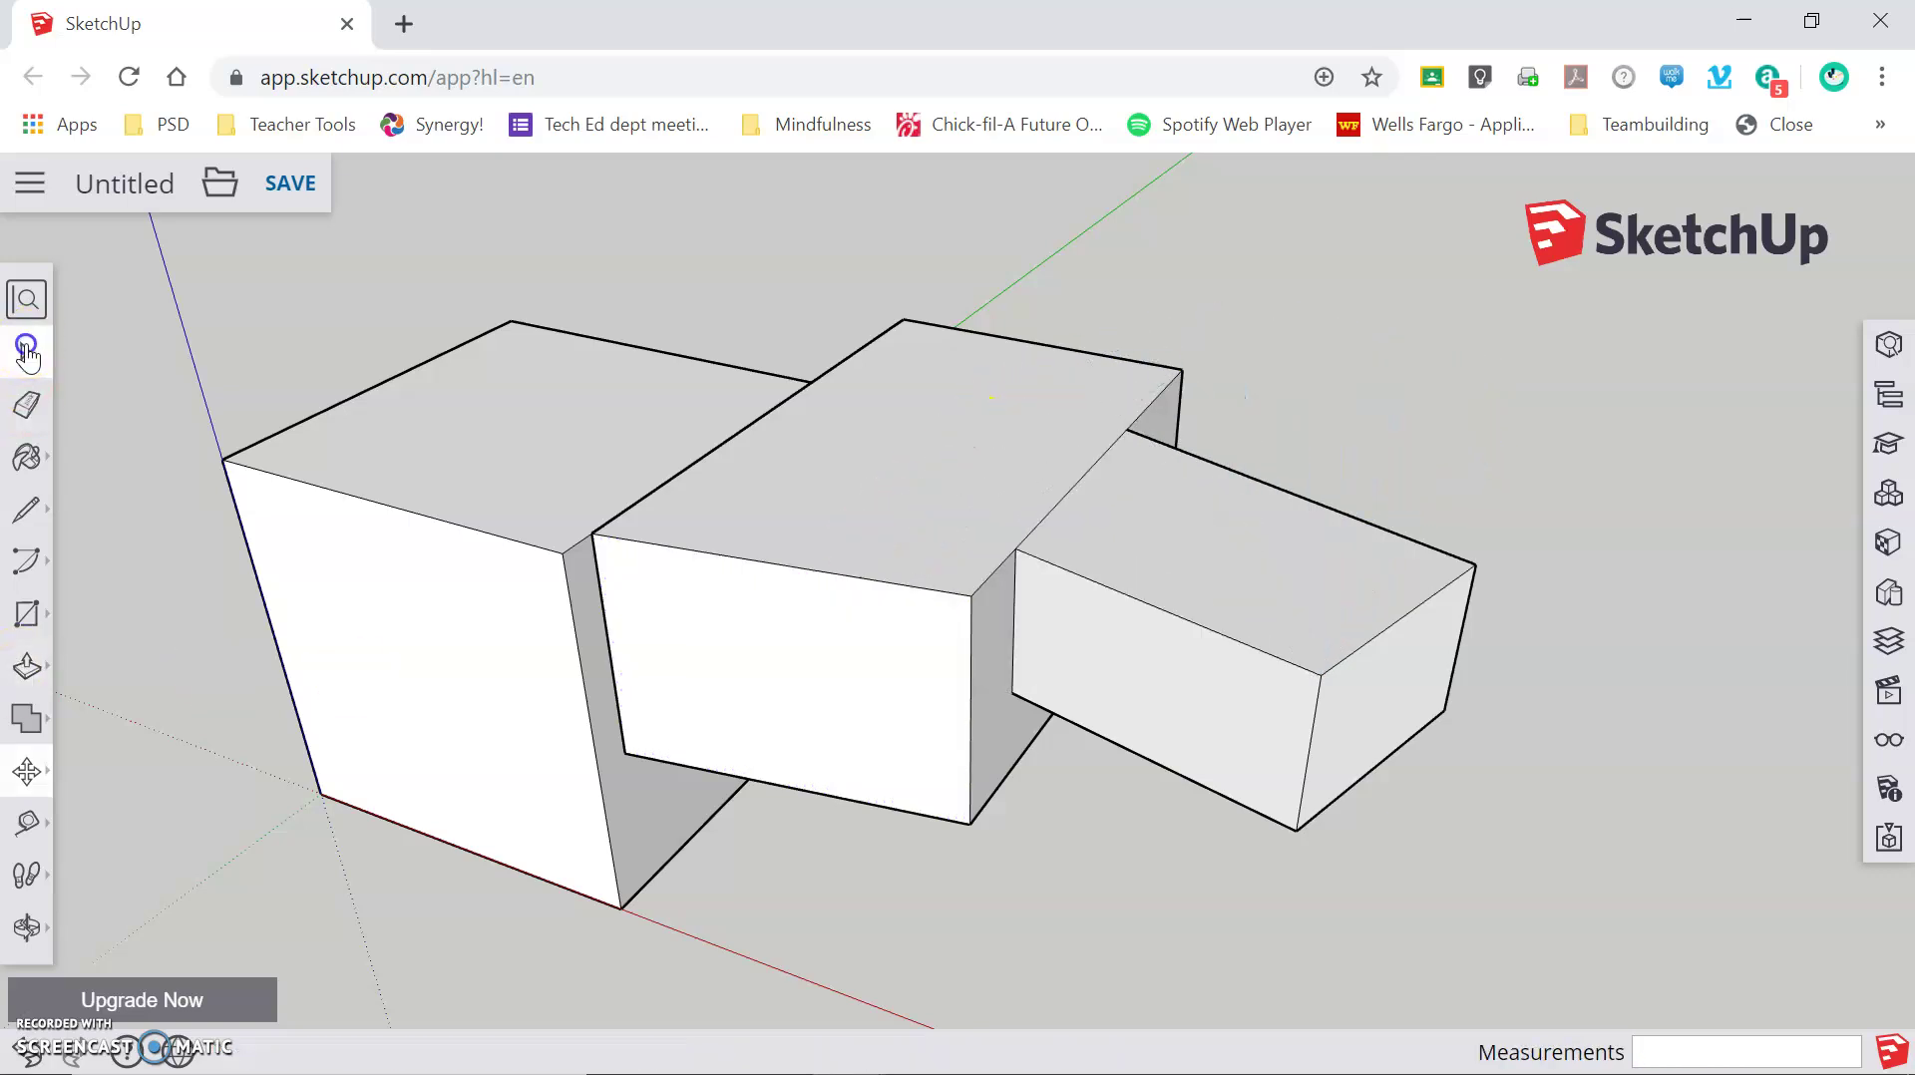
{"action": "triple_click", "coordinate": [827, 497]}
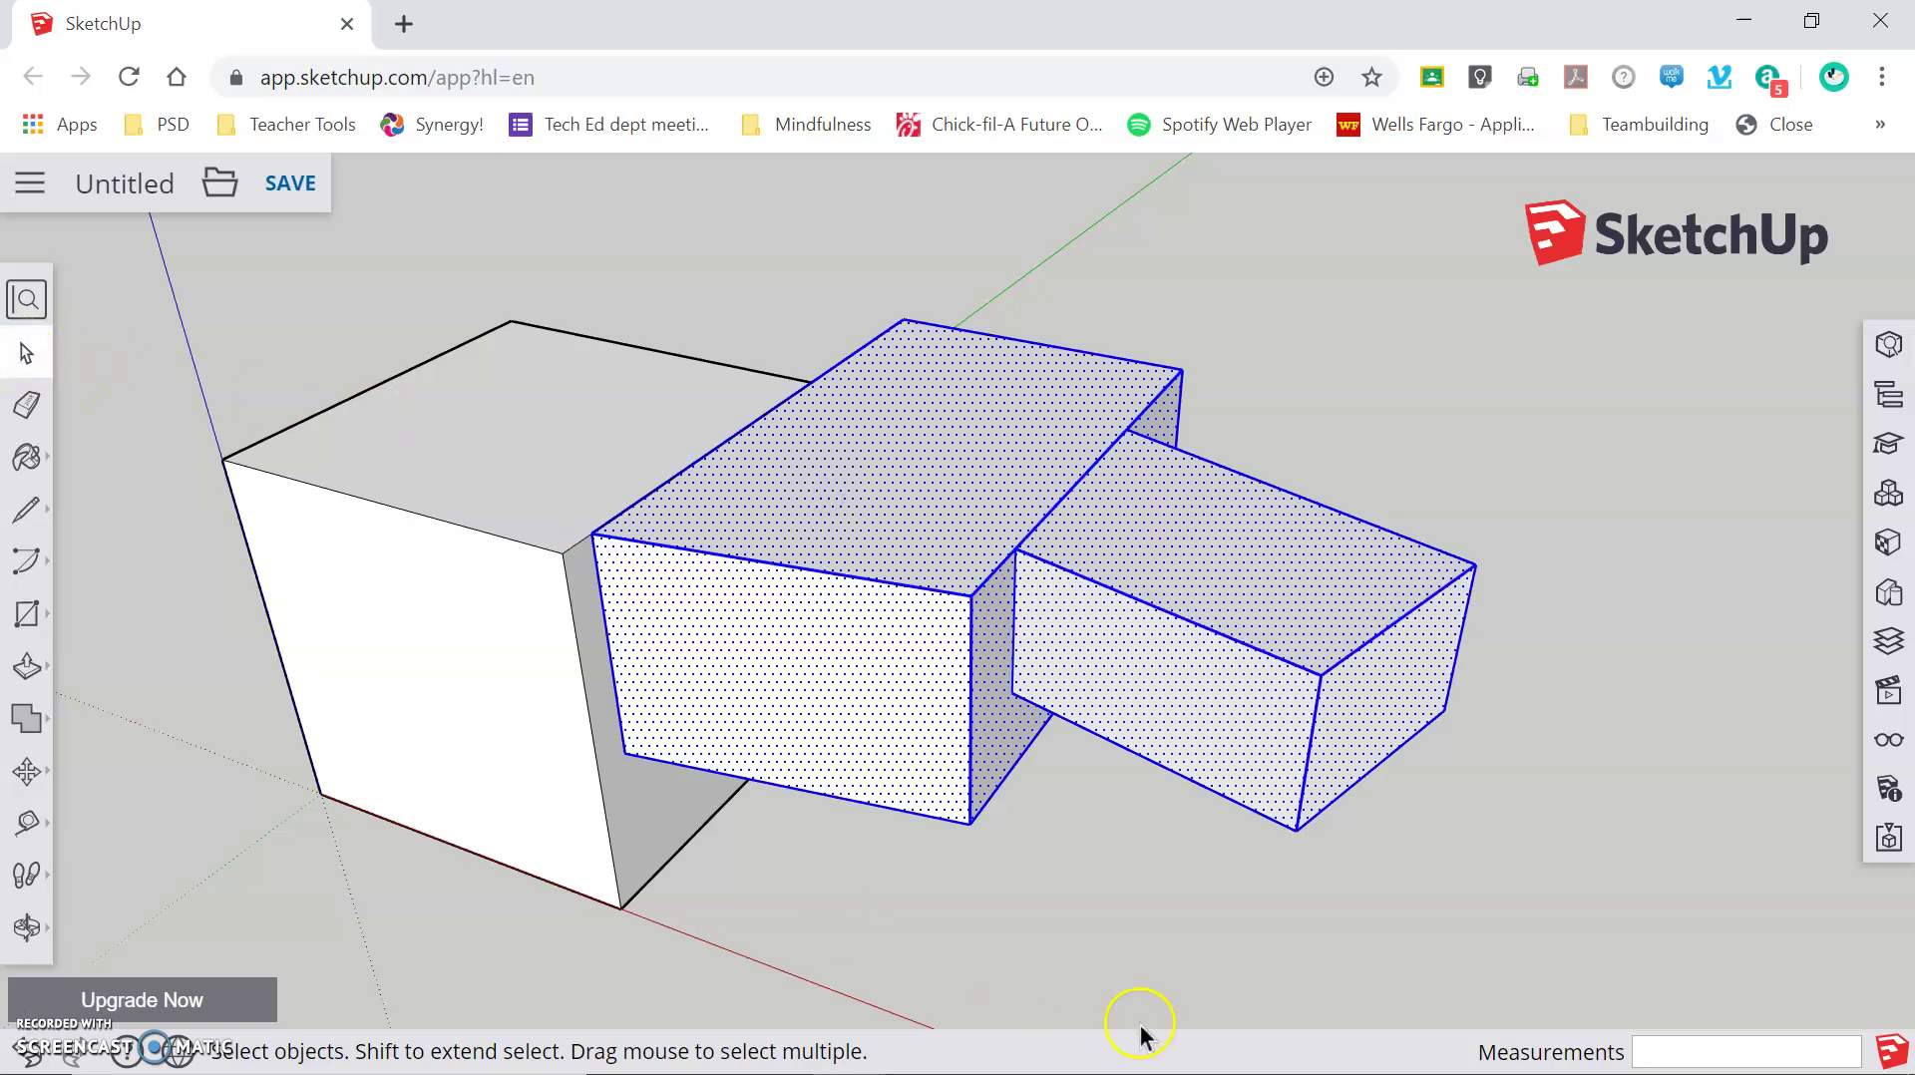
{"action": "middle_click_drag", "start_coordinate": [1140, 1038], "coordinate": [1448, 898]}
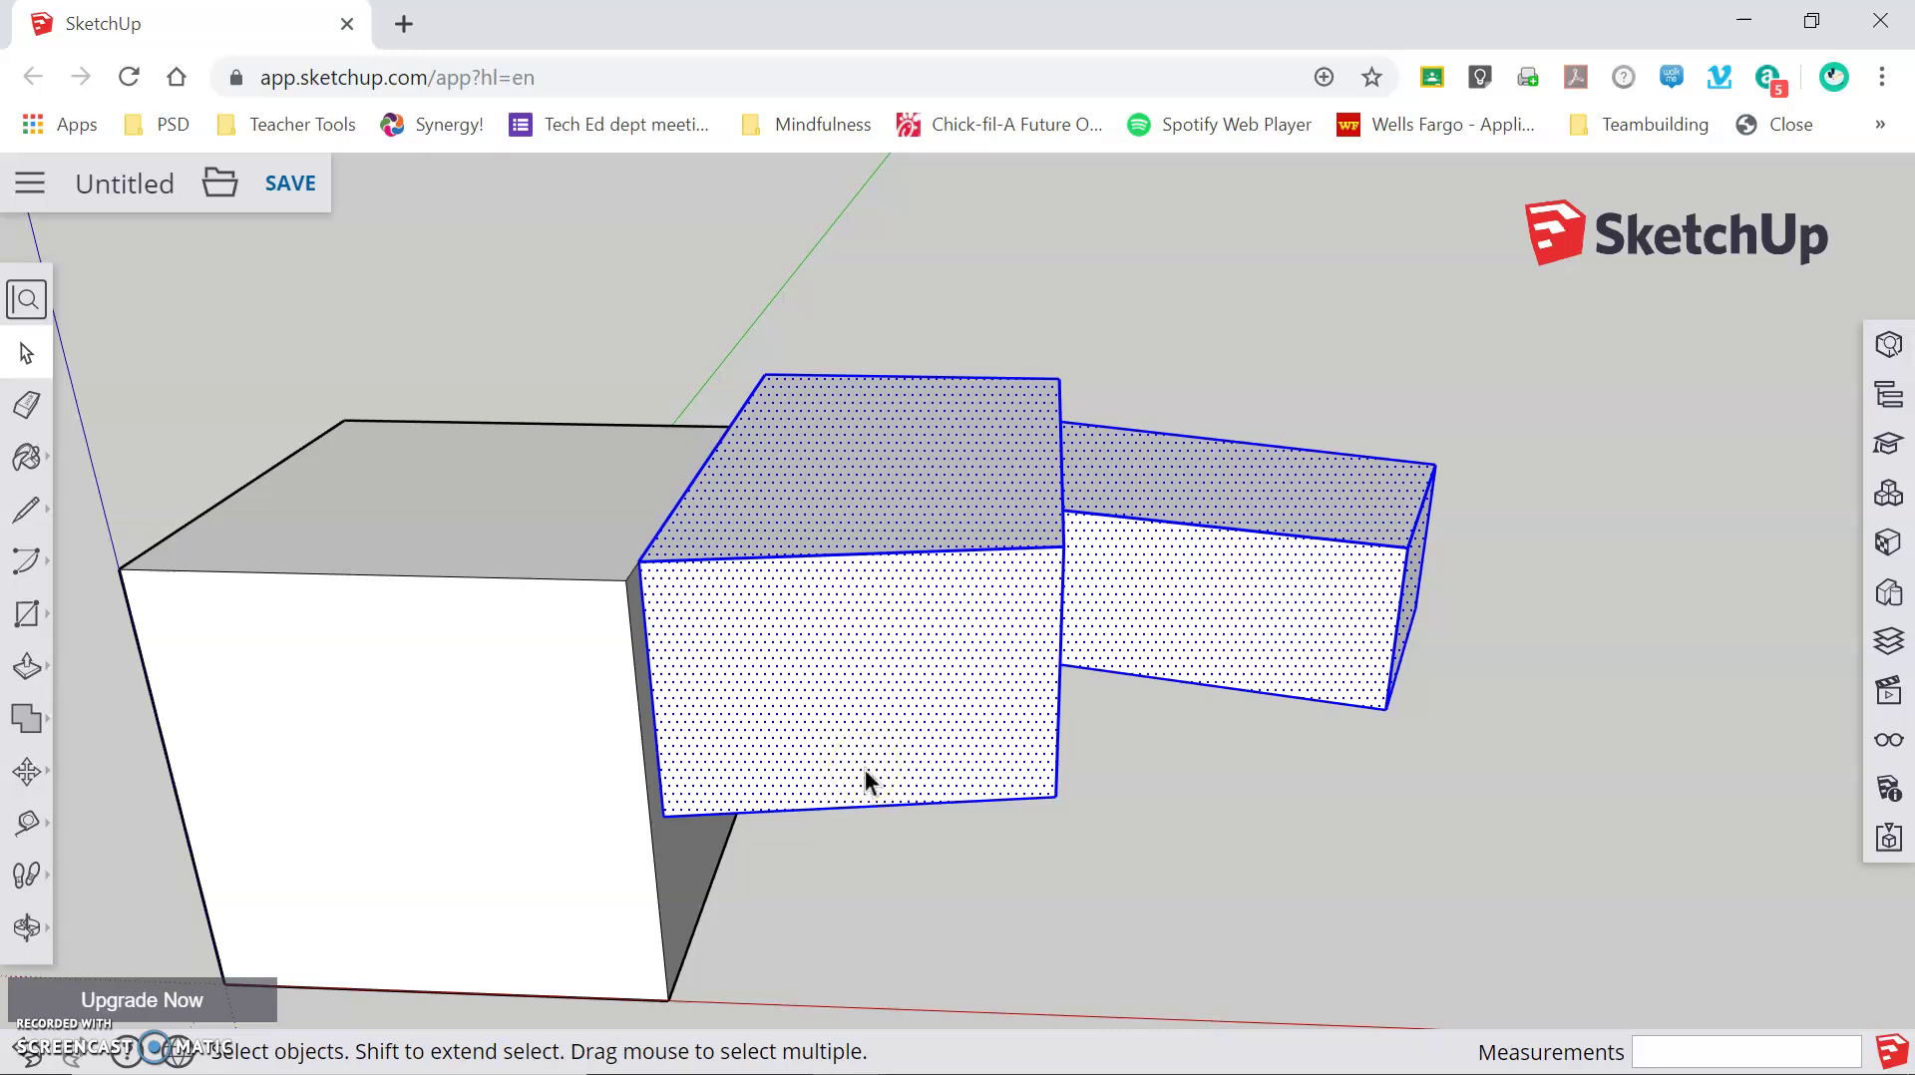
{"action": "middle_click_drag", "start_coordinate": [1185, 898], "coordinate": [1051, 867]}
{"action": "left_click", "coordinate": [1180, 778]}
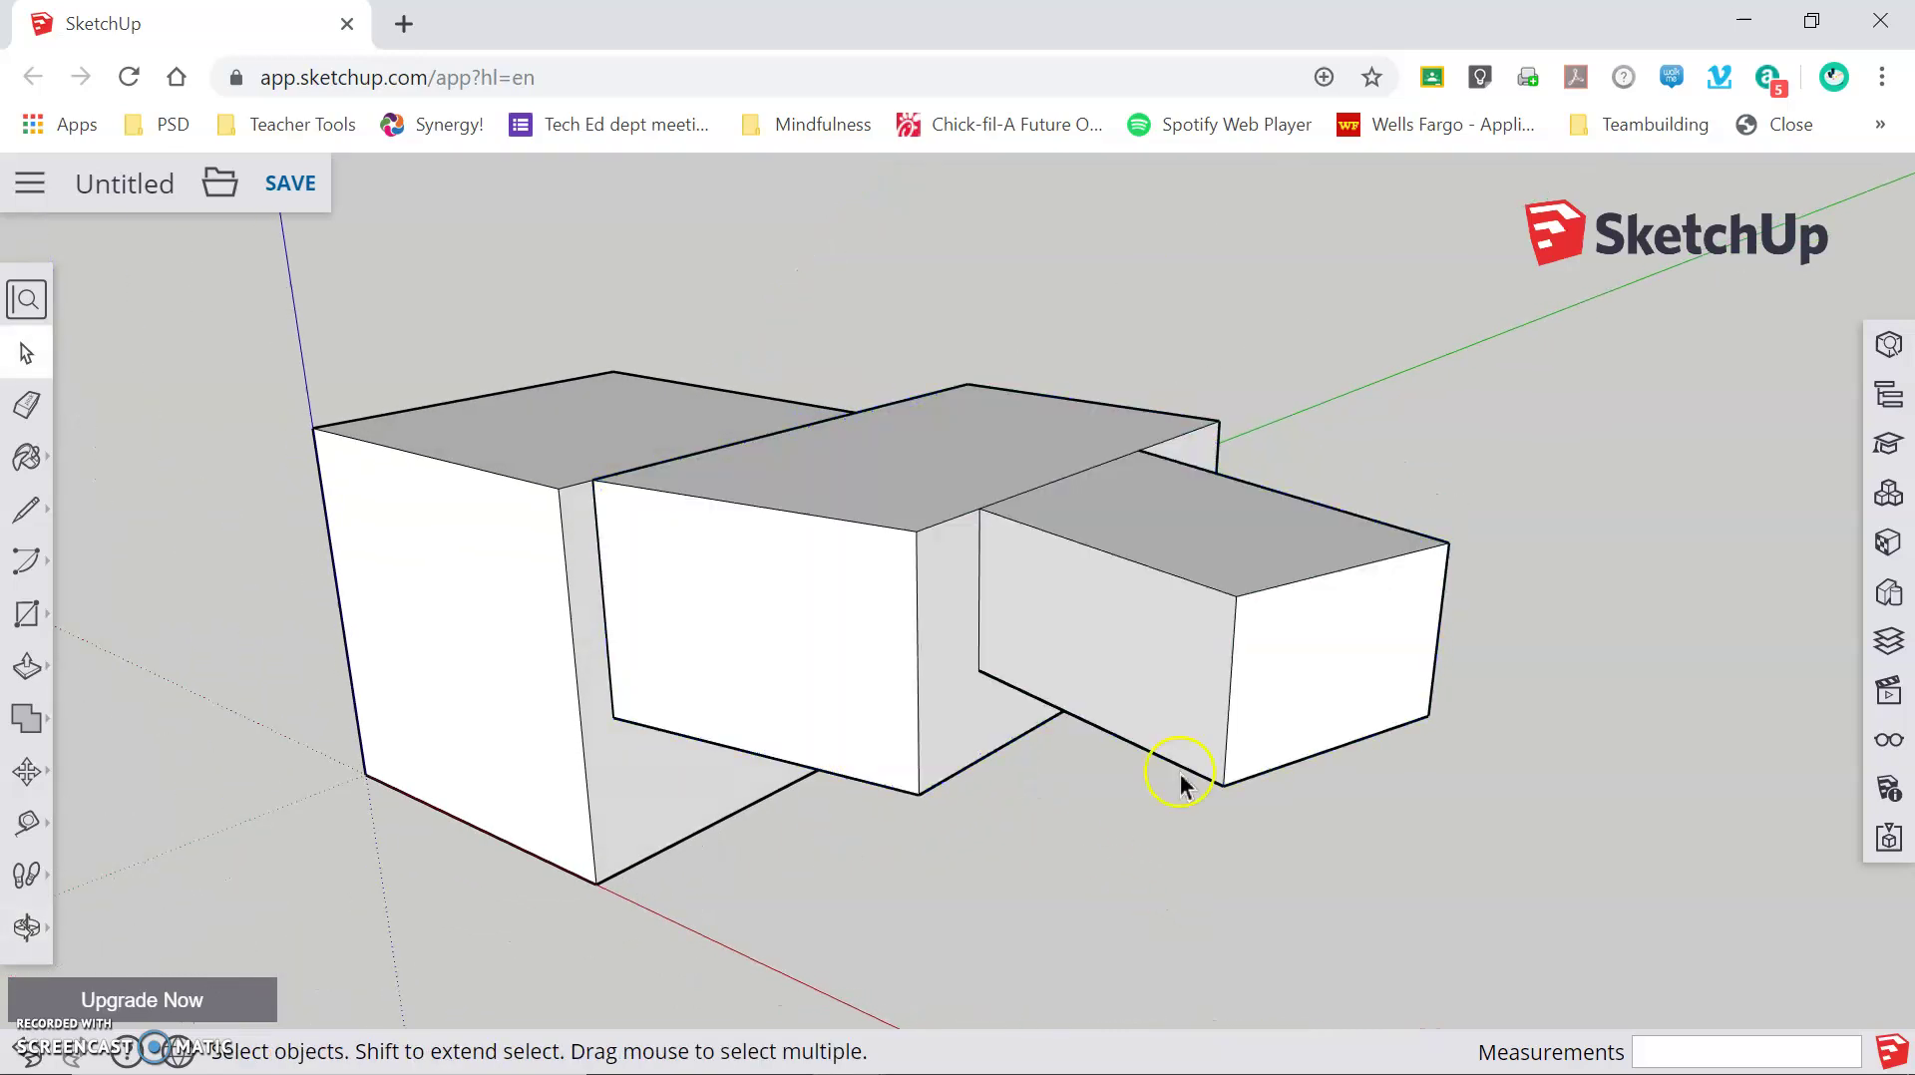
Step: Erase the third box's edges one by one until only the cube and second box remain
{"action": "left_click", "coordinate": [33, 406]}
{"action": "left_click", "coordinate": [1238, 594]}
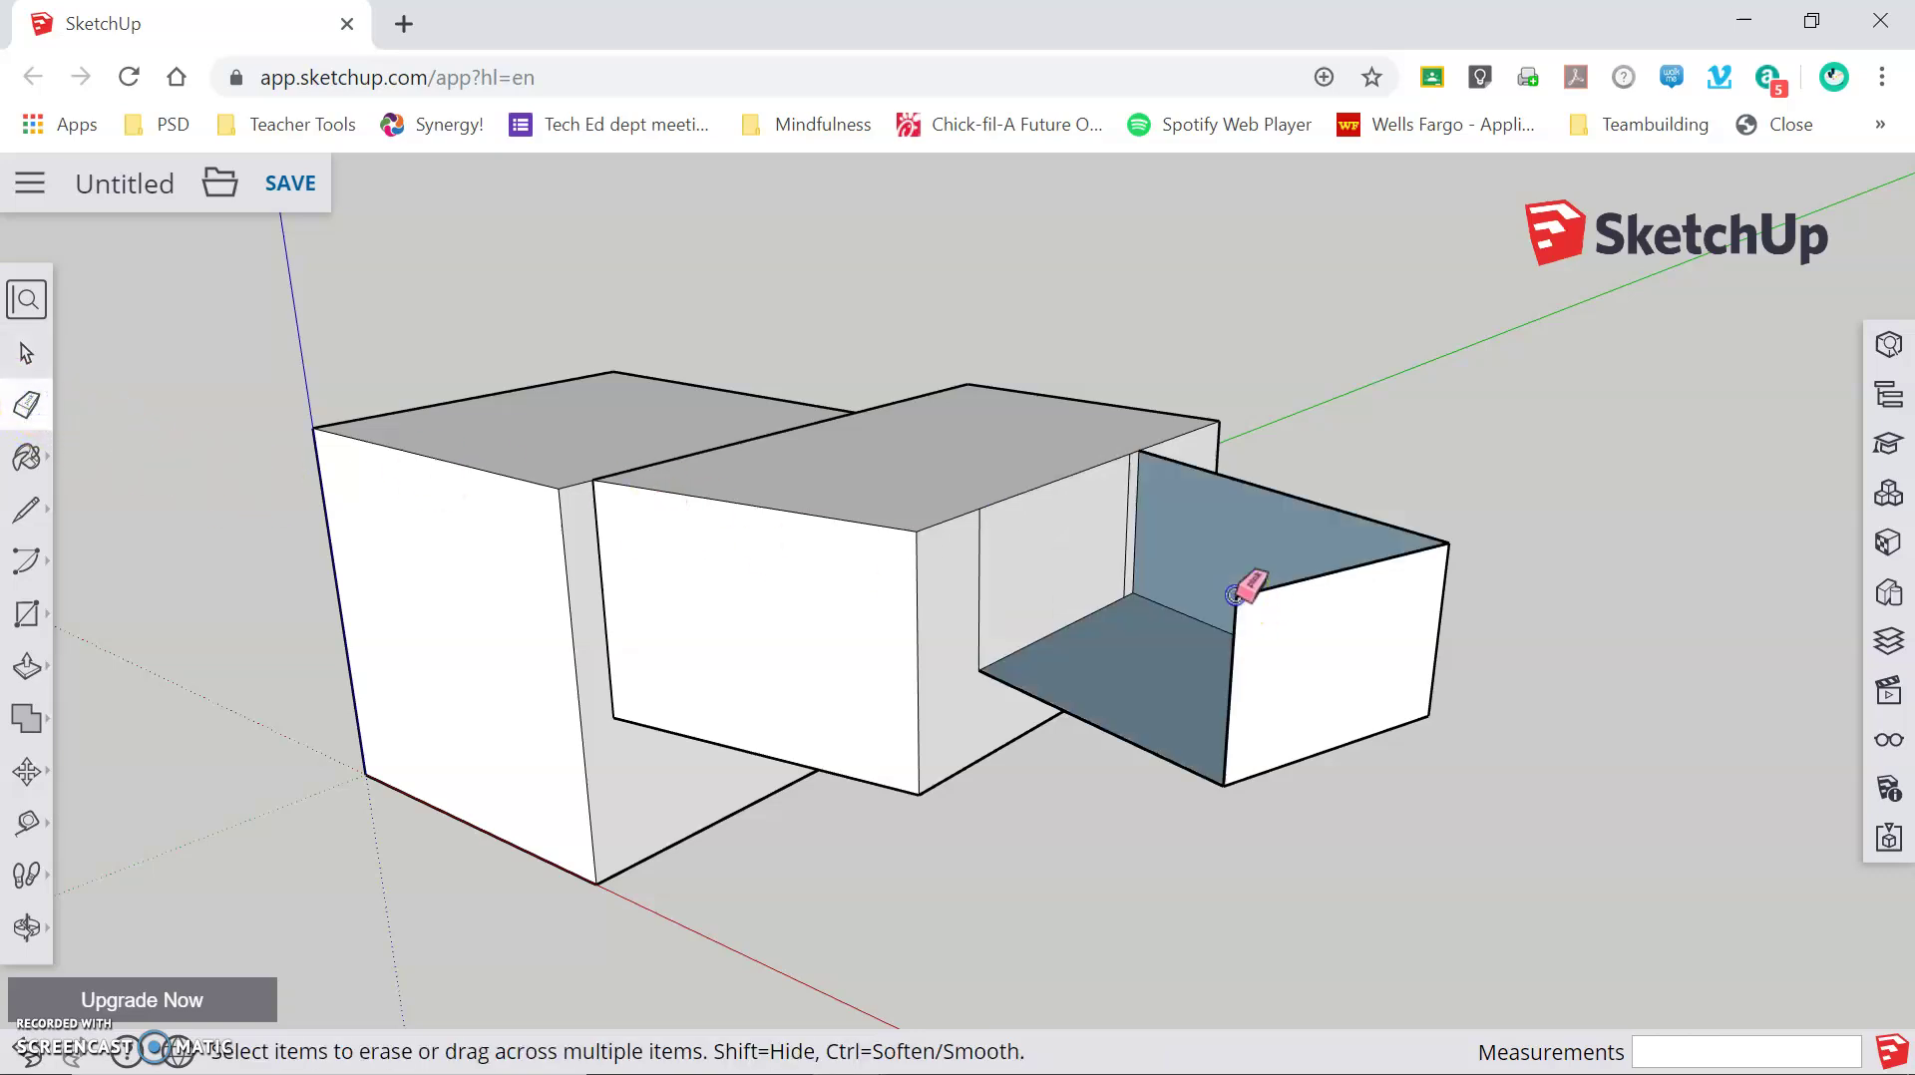
{"action": "left_click", "coordinate": [1235, 631]}
{"action": "left_click", "coordinate": [1194, 777]}
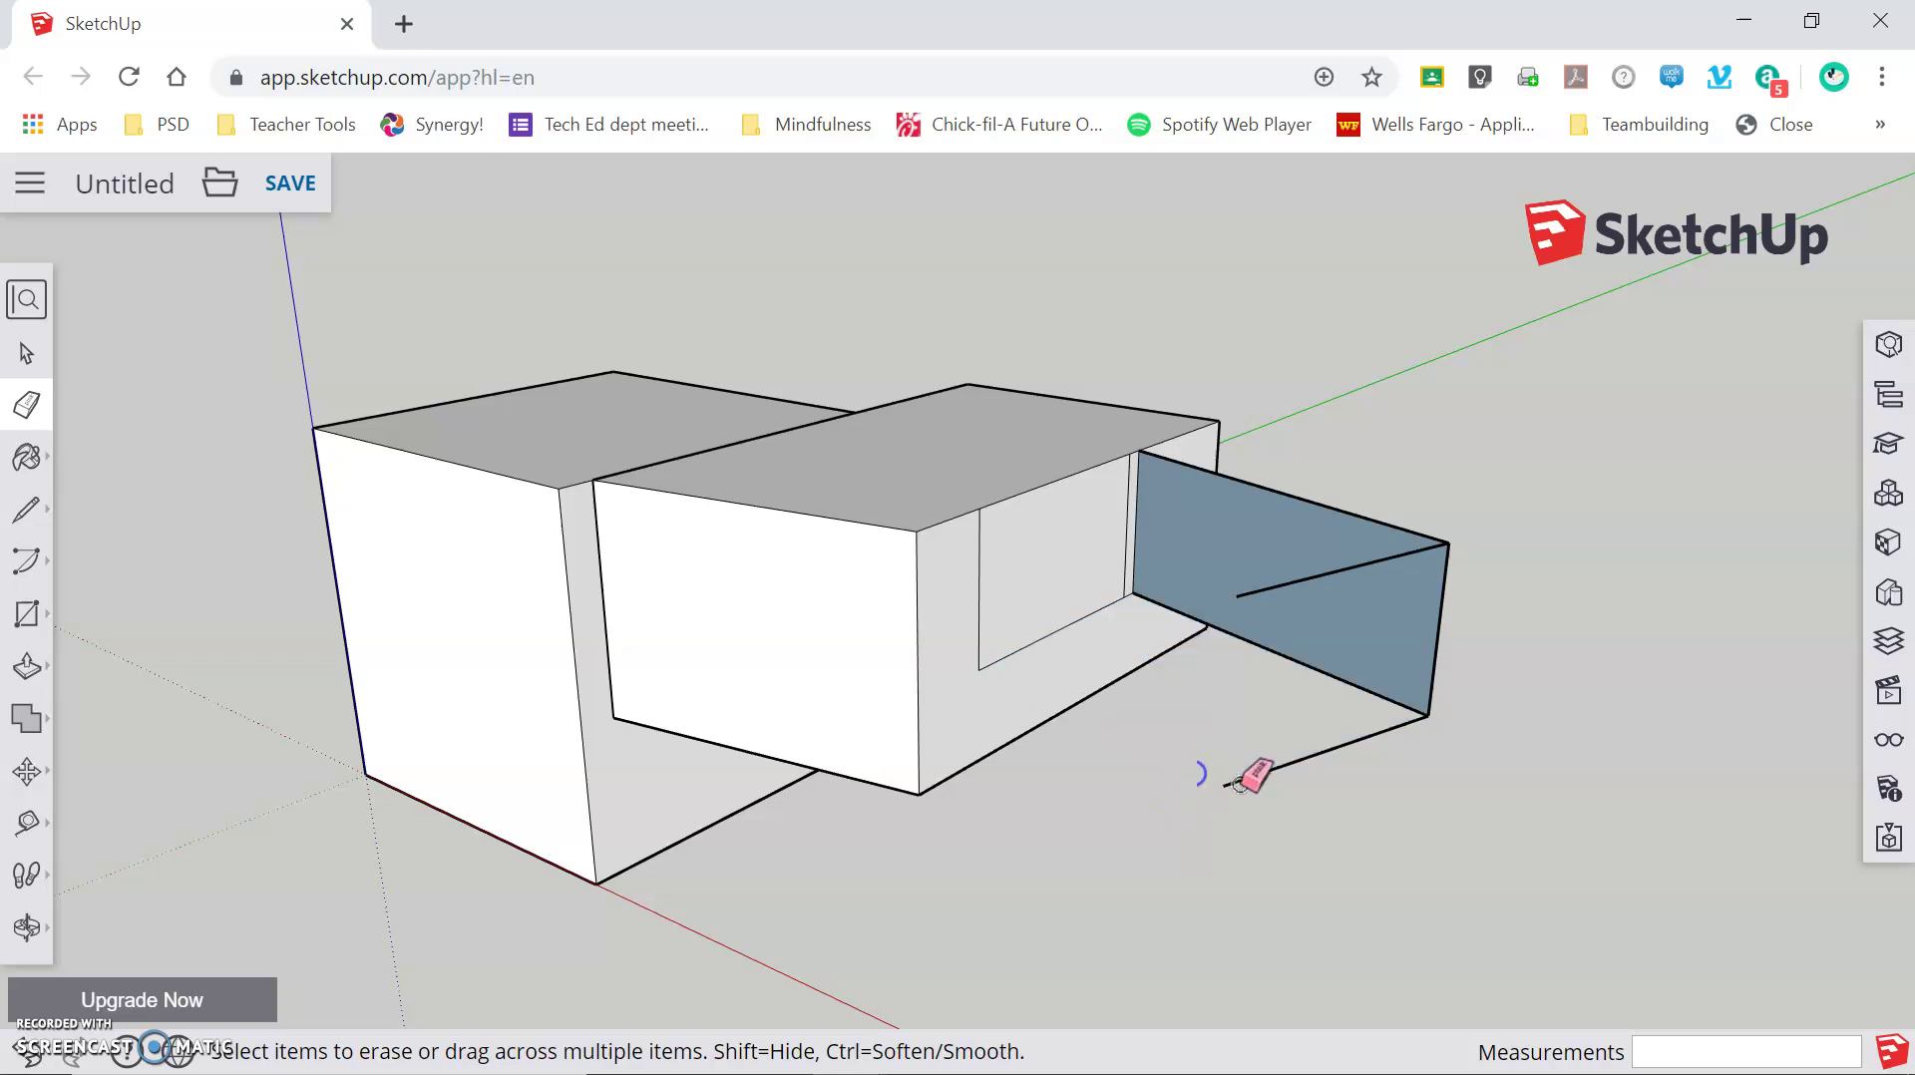
{"action": "left_click", "coordinate": [1368, 692]}
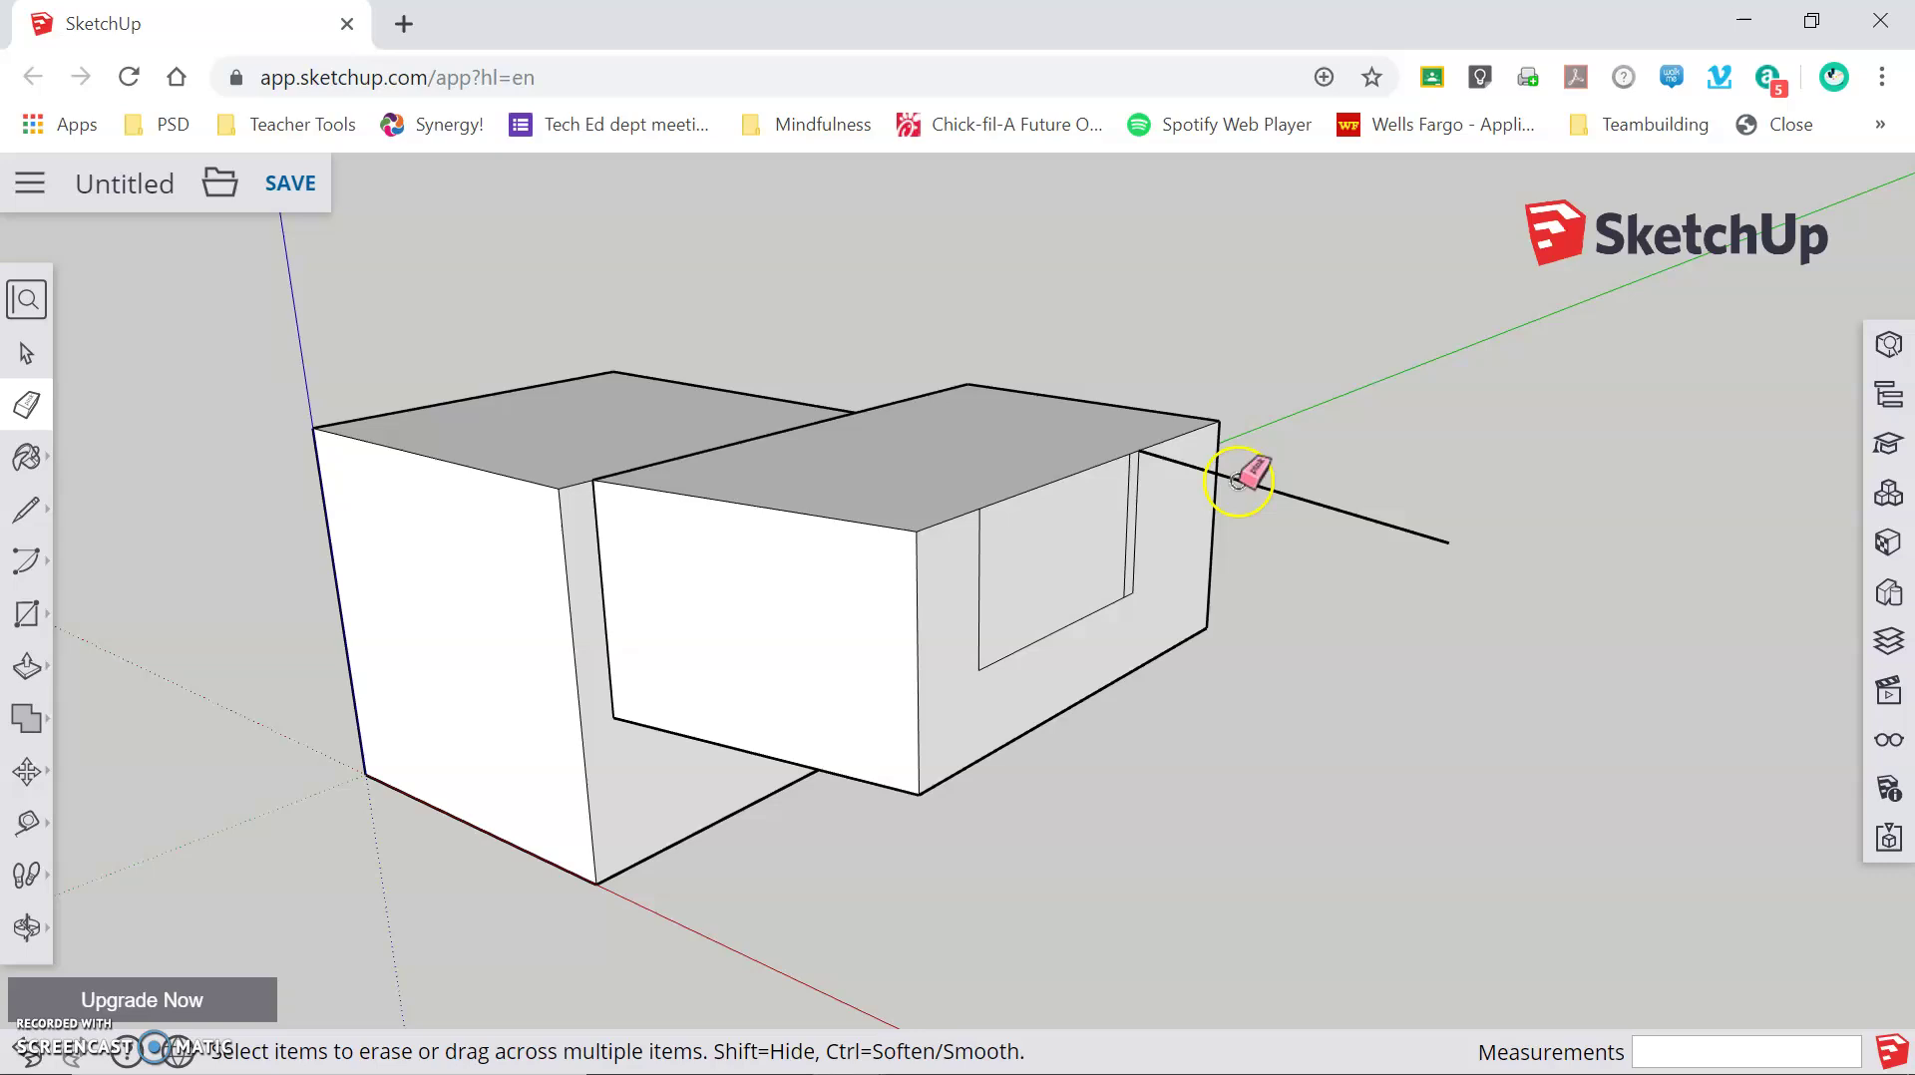
{"action": "left_click", "coordinate": [1129, 516]}
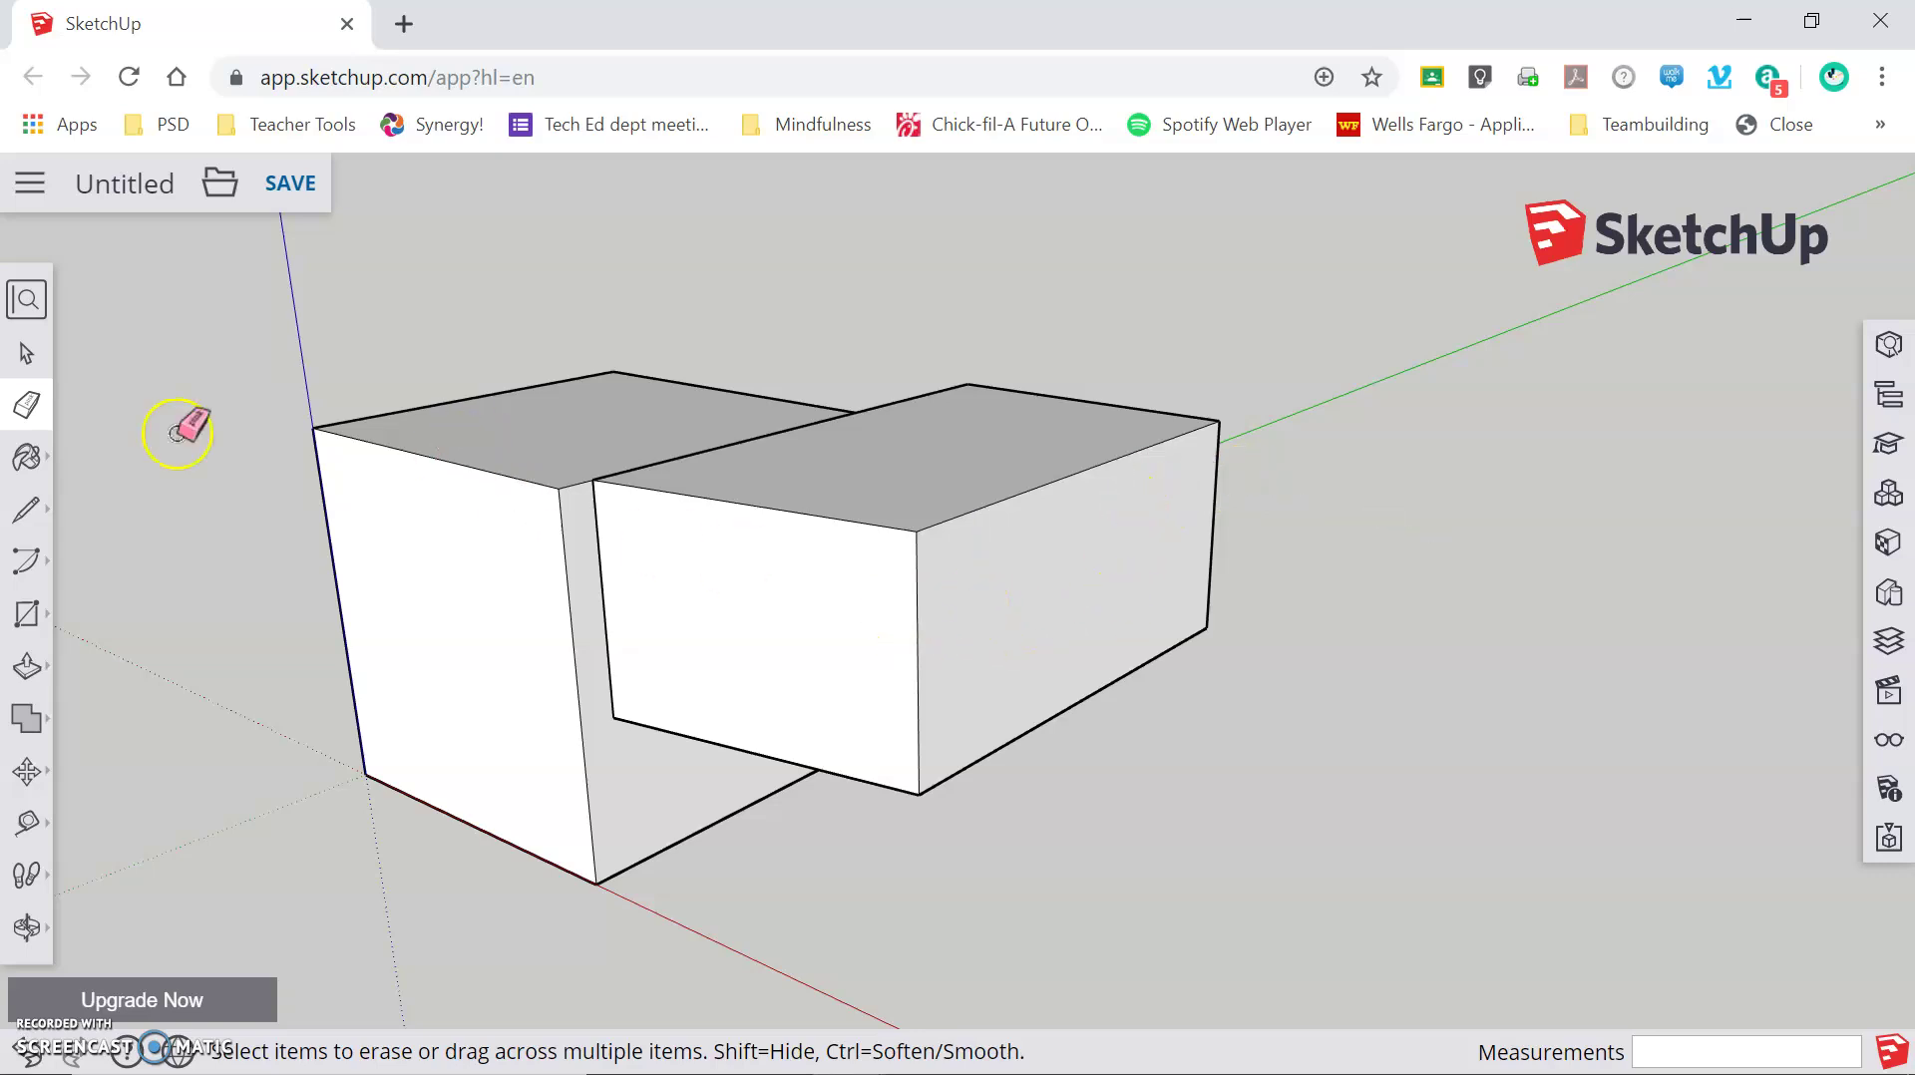
{"action": "left_click", "coordinate": [27, 355]}
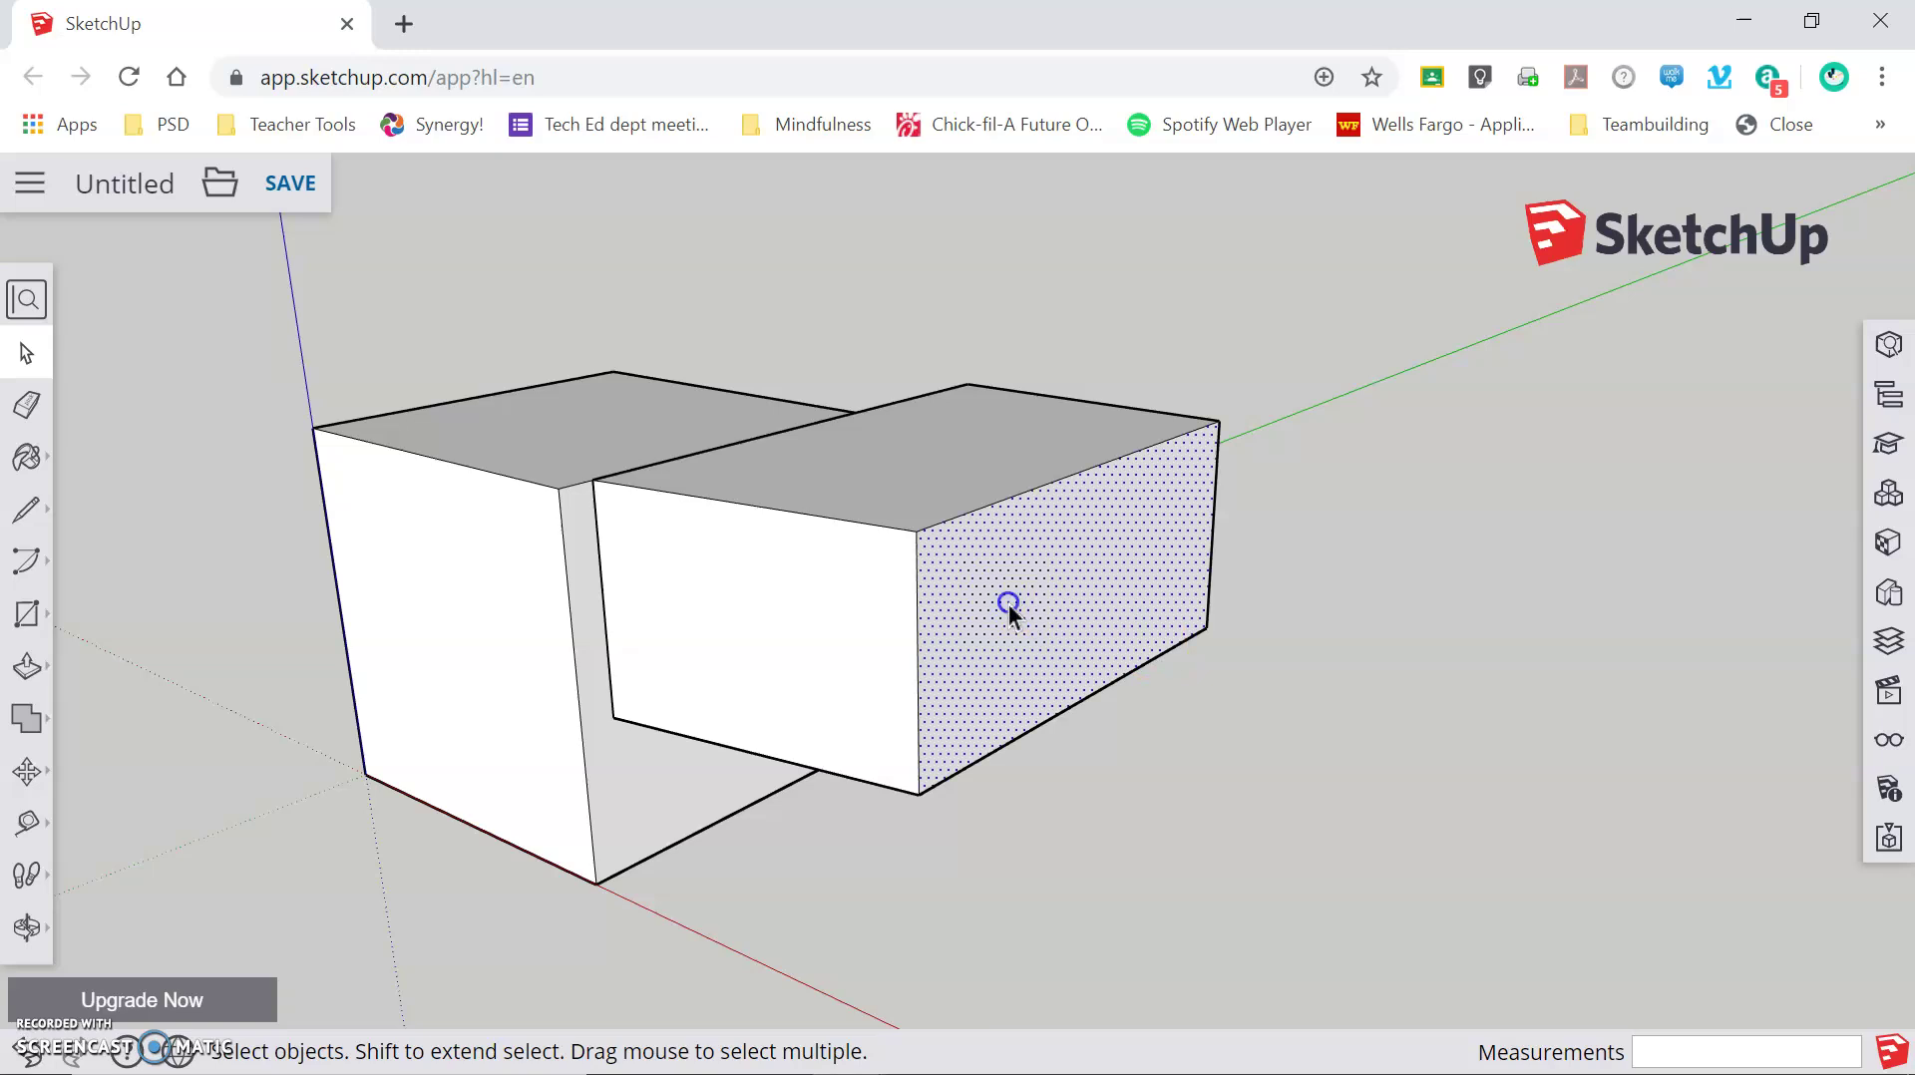
Step: Select all of the middle box's faces and edges and make them one group
{"action": "left_click", "coordinate": [1009, 603]}
{"action": "triple_click", "coordinate": [1008, 601]}
{"action": "right_click", "coordinate": [1004, 603]}
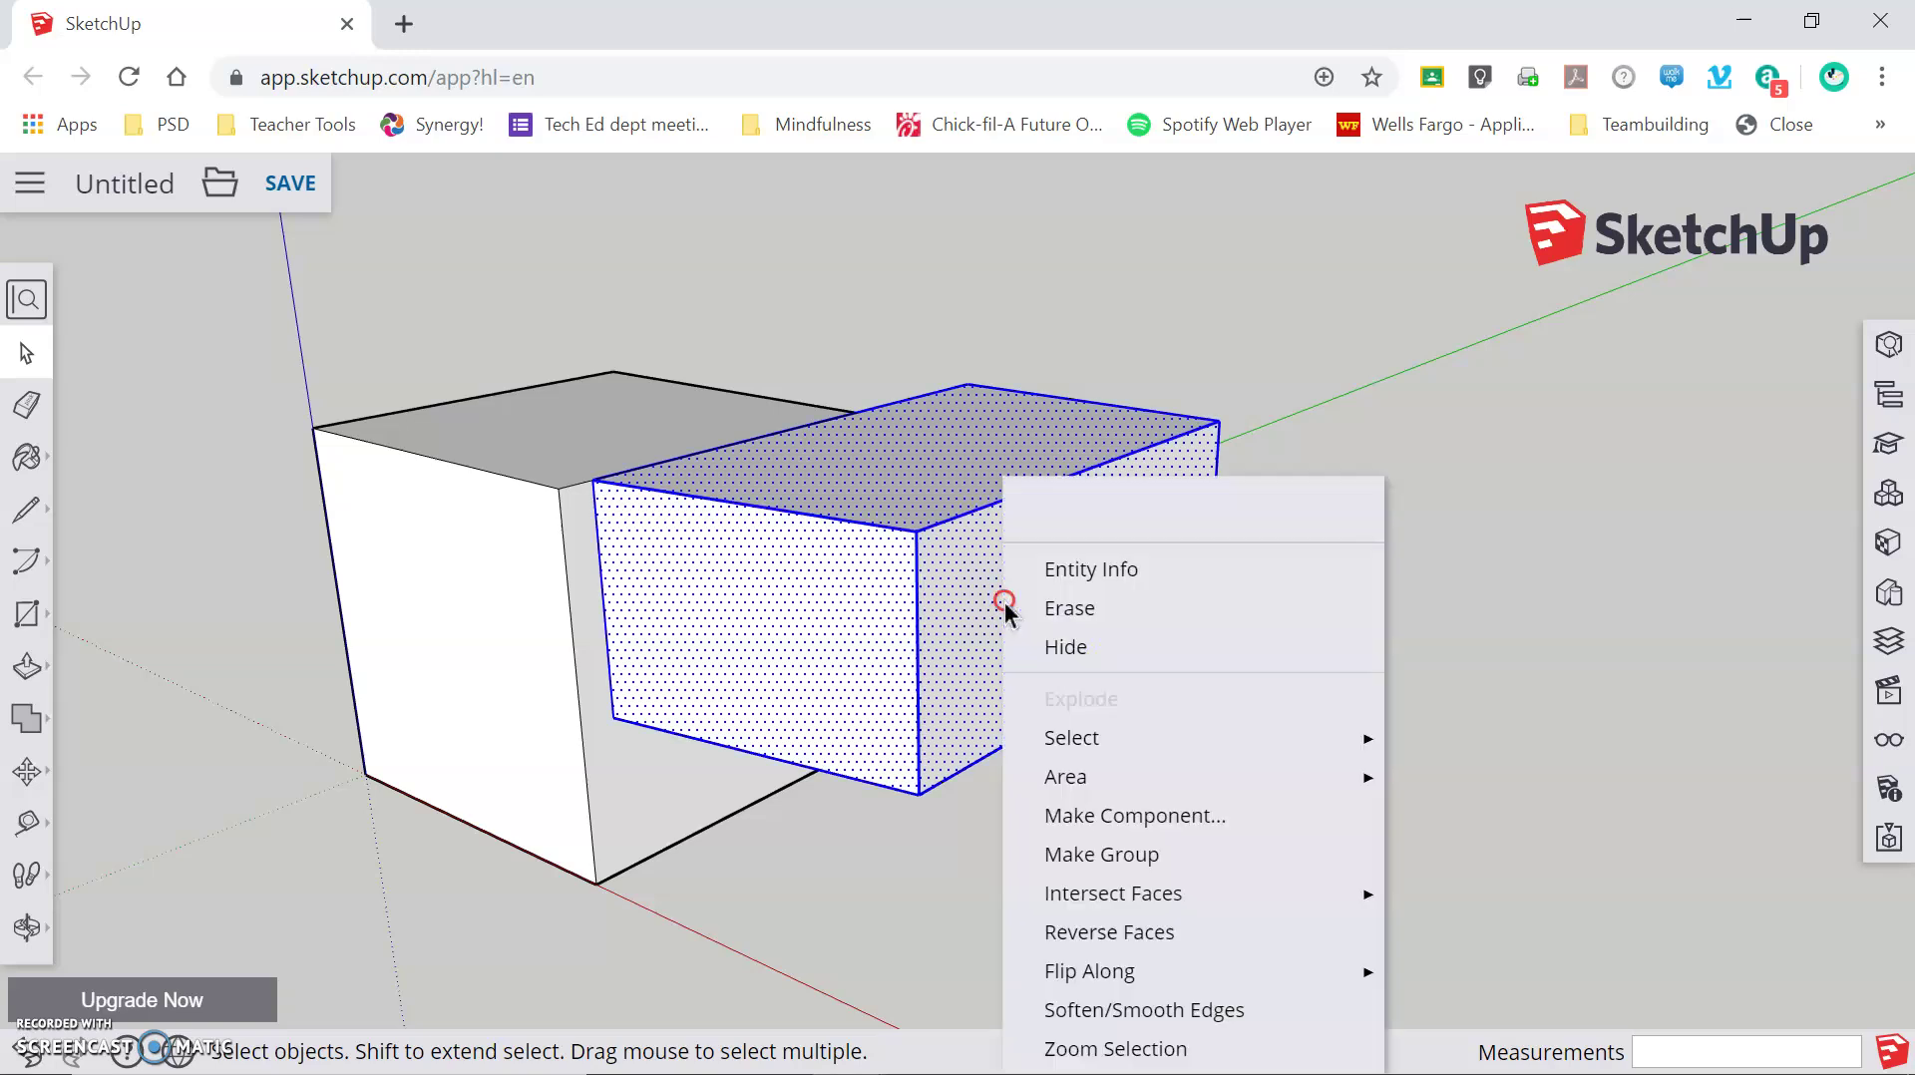
{"action": "left_click", "coordinate": [1133, 860]}
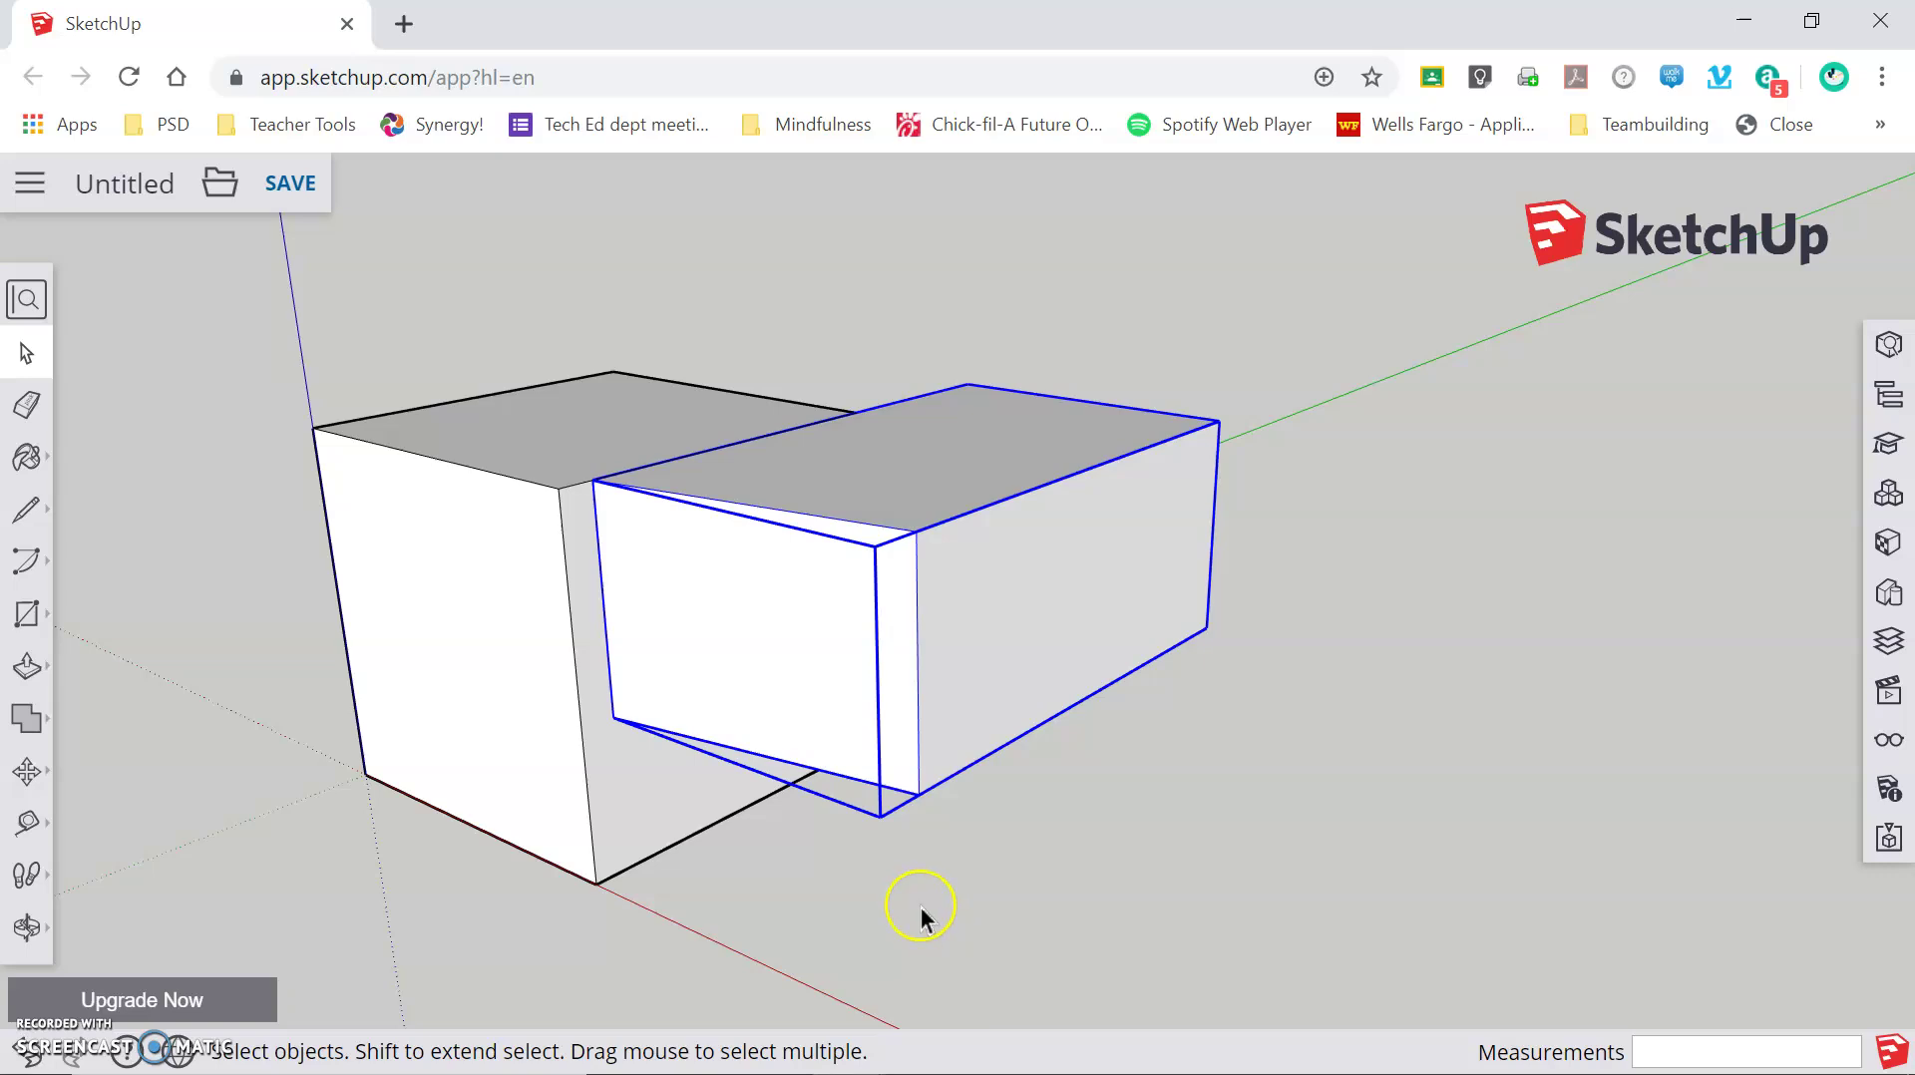
{"action": "middle_click_drag", "start_coordinate": [920, 907], "coordinate": [1283, 949]}
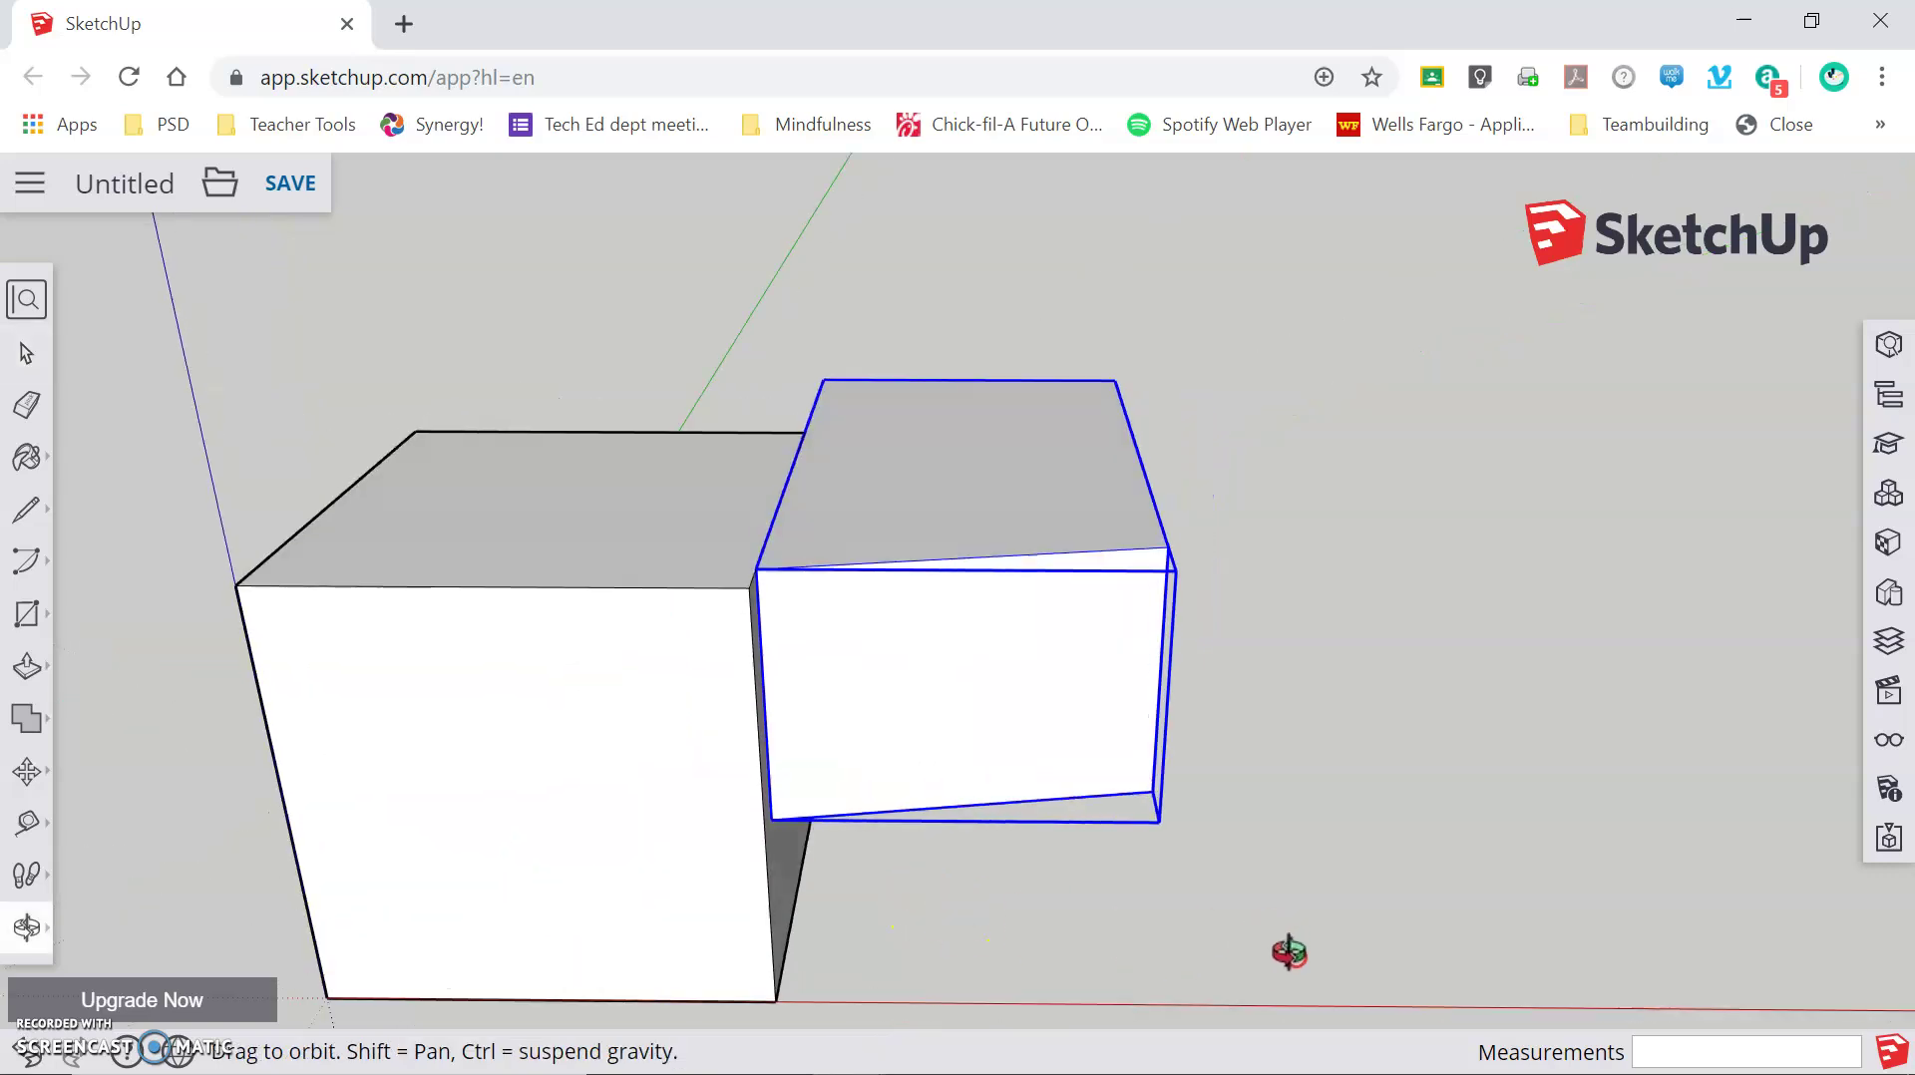
{"action": "left_click", "coordinate": [25, 509]}
Step: Draw a closed angled face off the middle box's edge and push/pull it into a block
{"action": "mouse_move", "coordinate": [1424, 577]}
{"action": "middle_mouse_down"}
{"action": "mouse_move", "coordinate": [1391, 611]}
{"action": "mouse_move", "coordinate": [1240, 589]}
{"action": "middle_mouse_up"}
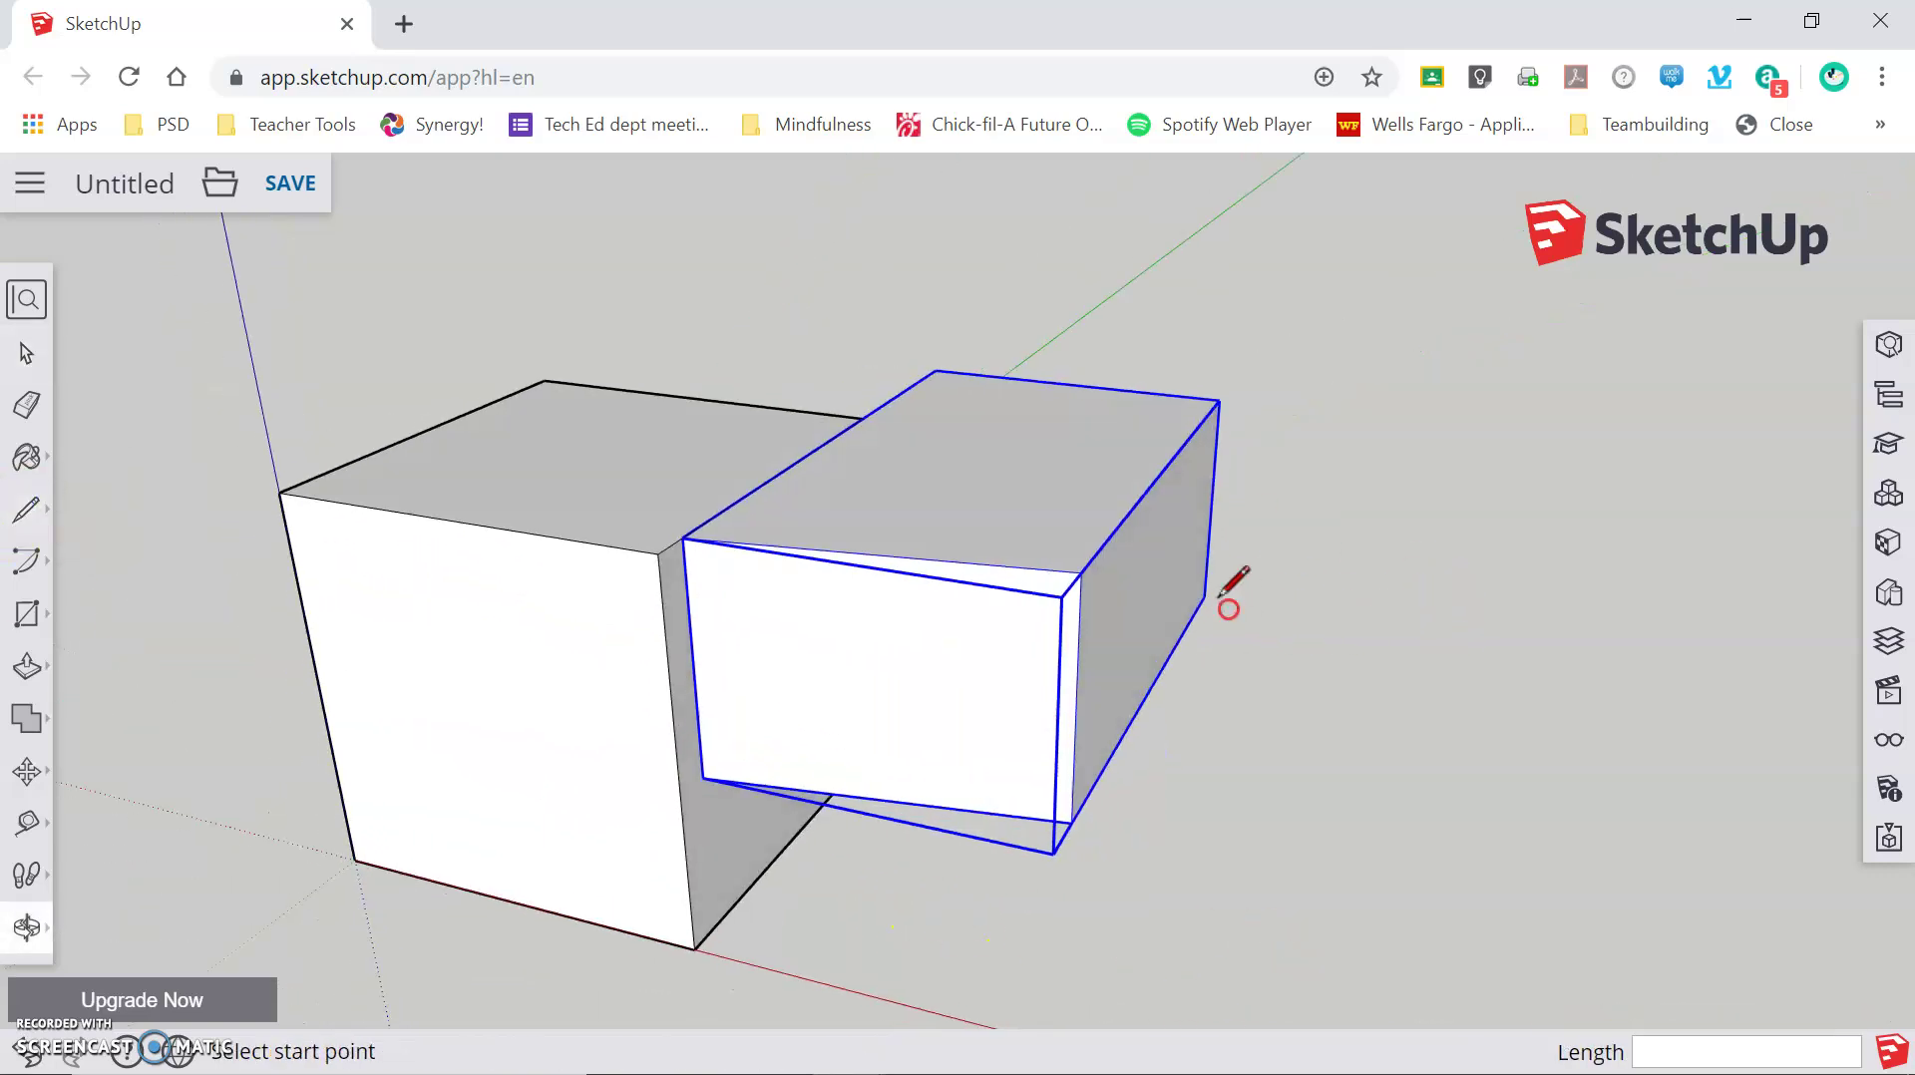
{"action": "left_click", "coordinate": [1159, 475]}
{"action": "left_click", "coordinate": [1432, 439]}
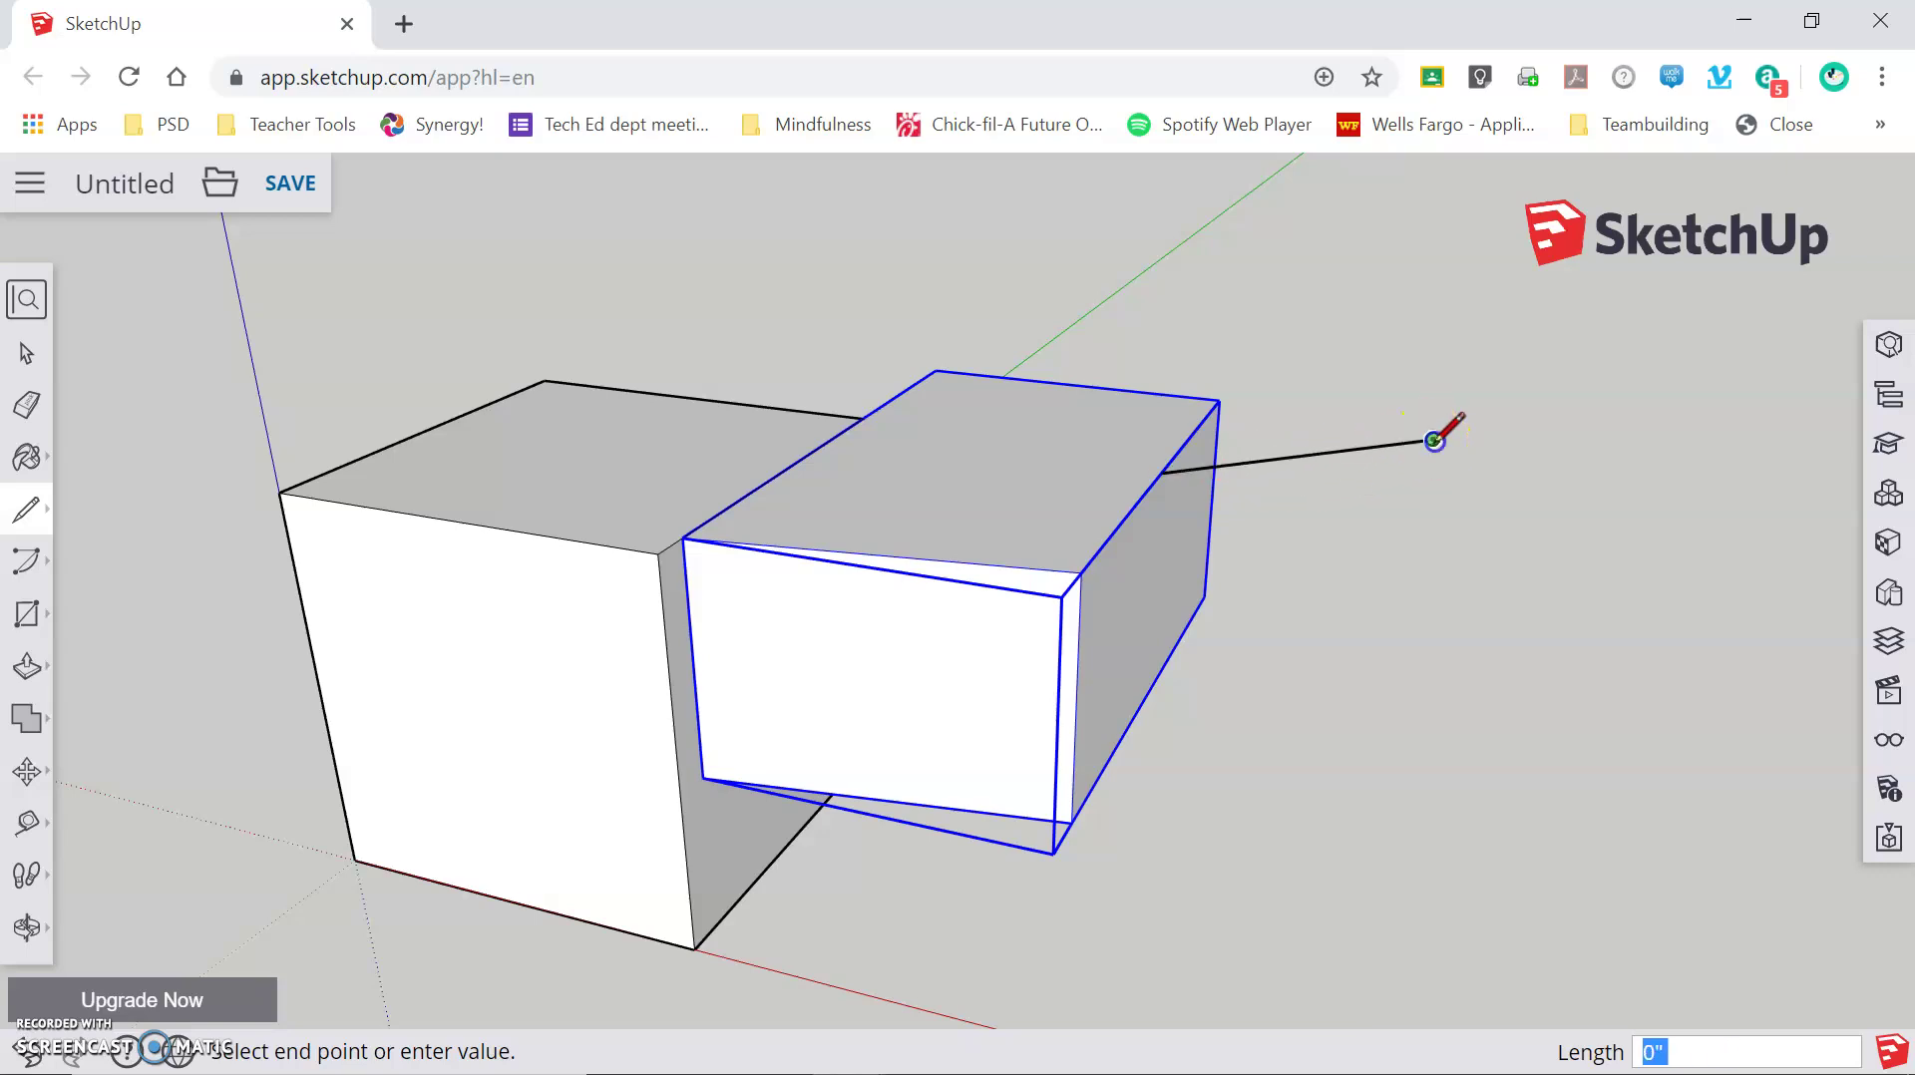
{"action": "left_click", "coordinate": [1370, 641]}
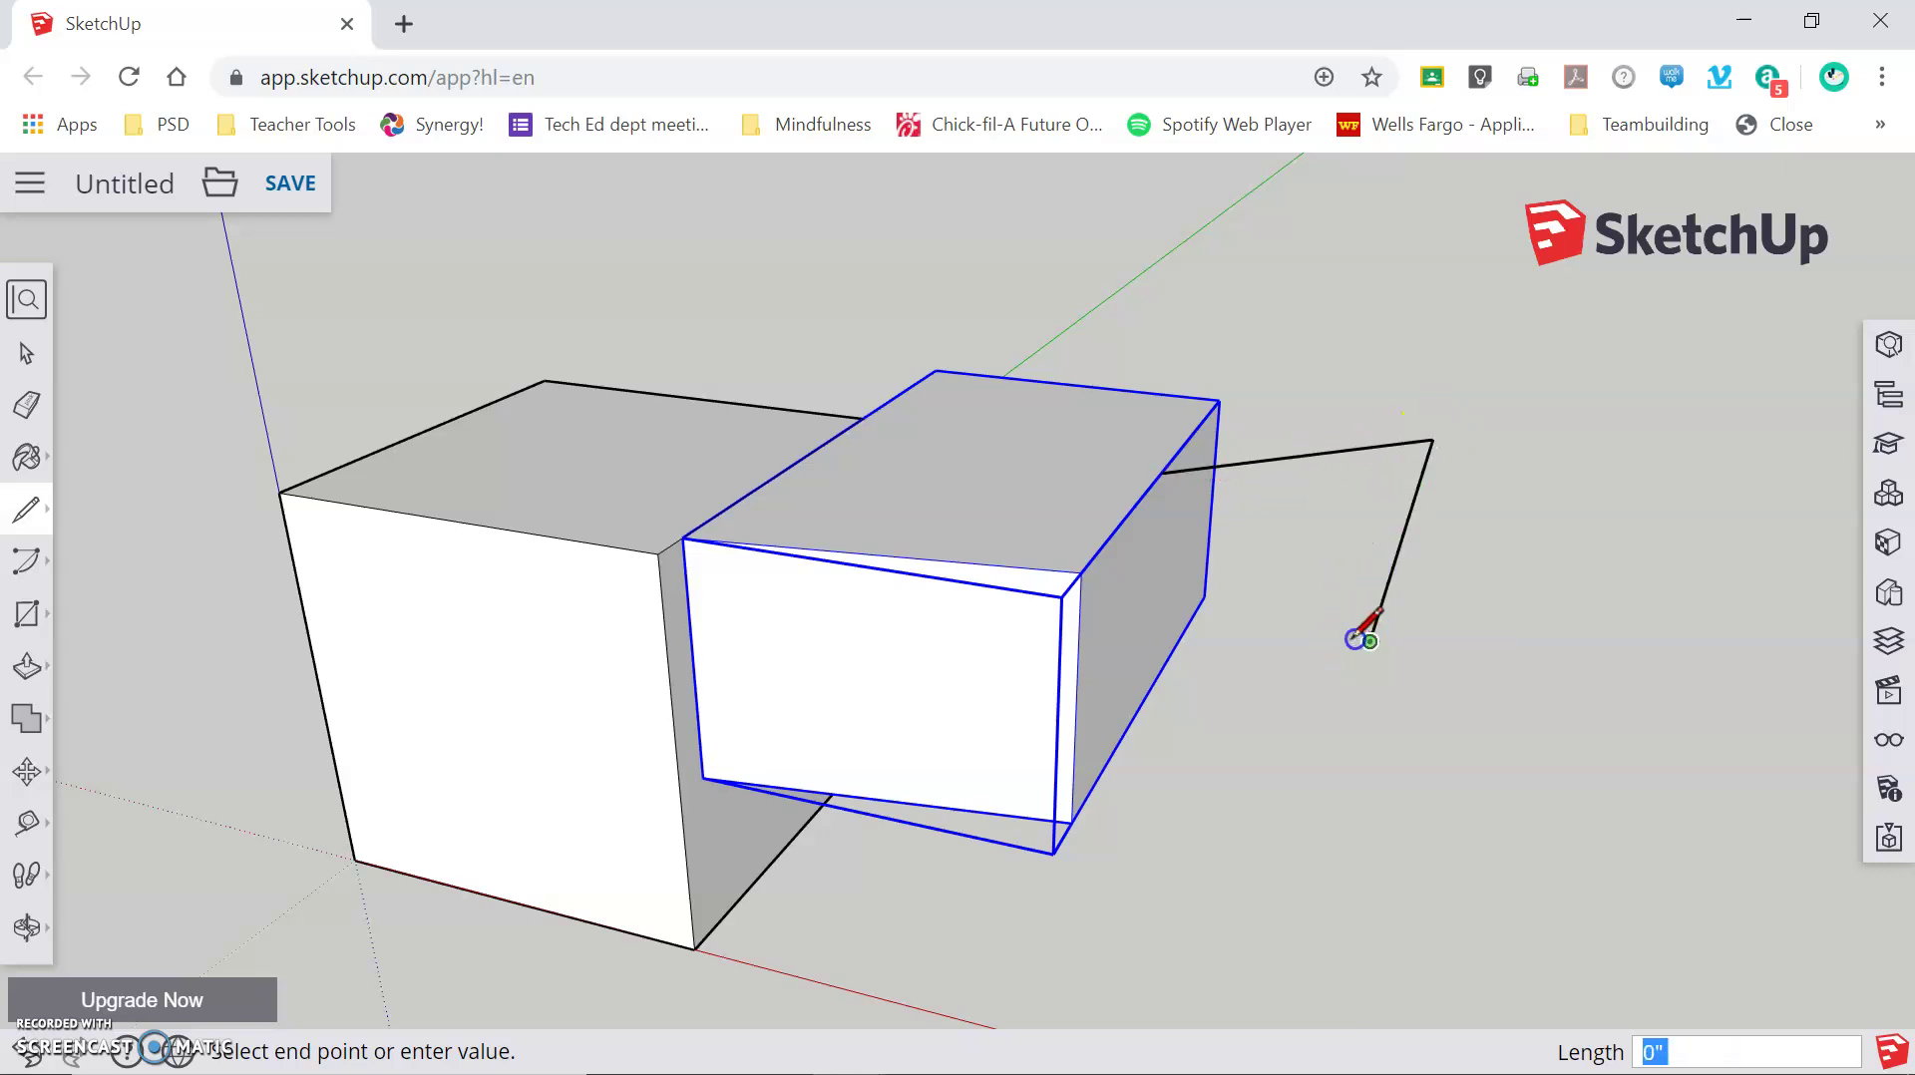
{"action": "left_click", "coordinate": [1083, 573]}
{"action": "left_click", "coordinate": [1159, 470]}
{"action": "middle_click_drag", "start_coordinate": [1255, 751], "coordinate": [941, 307]}
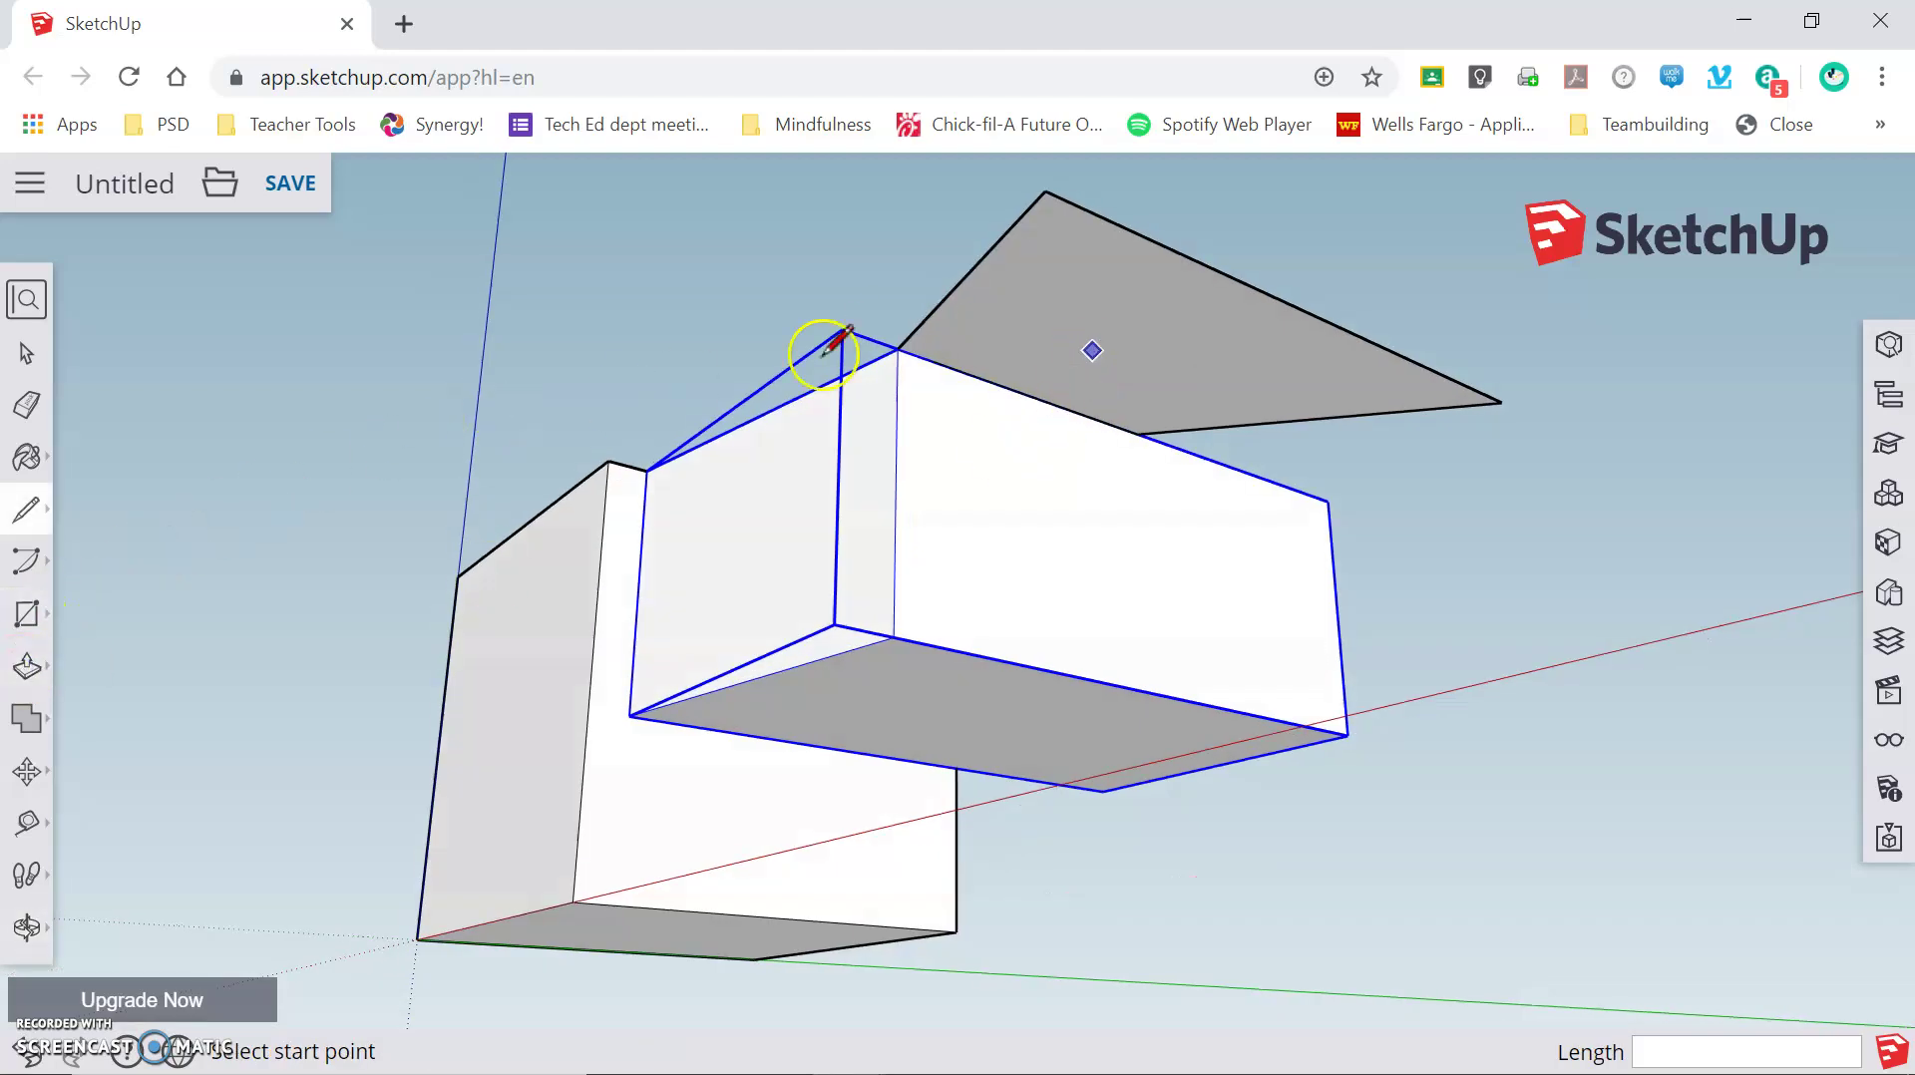
{"action": "left_click", "coordinate": [27, 665]}
{"action": "left_click", "coordinate": [1103, 309]}
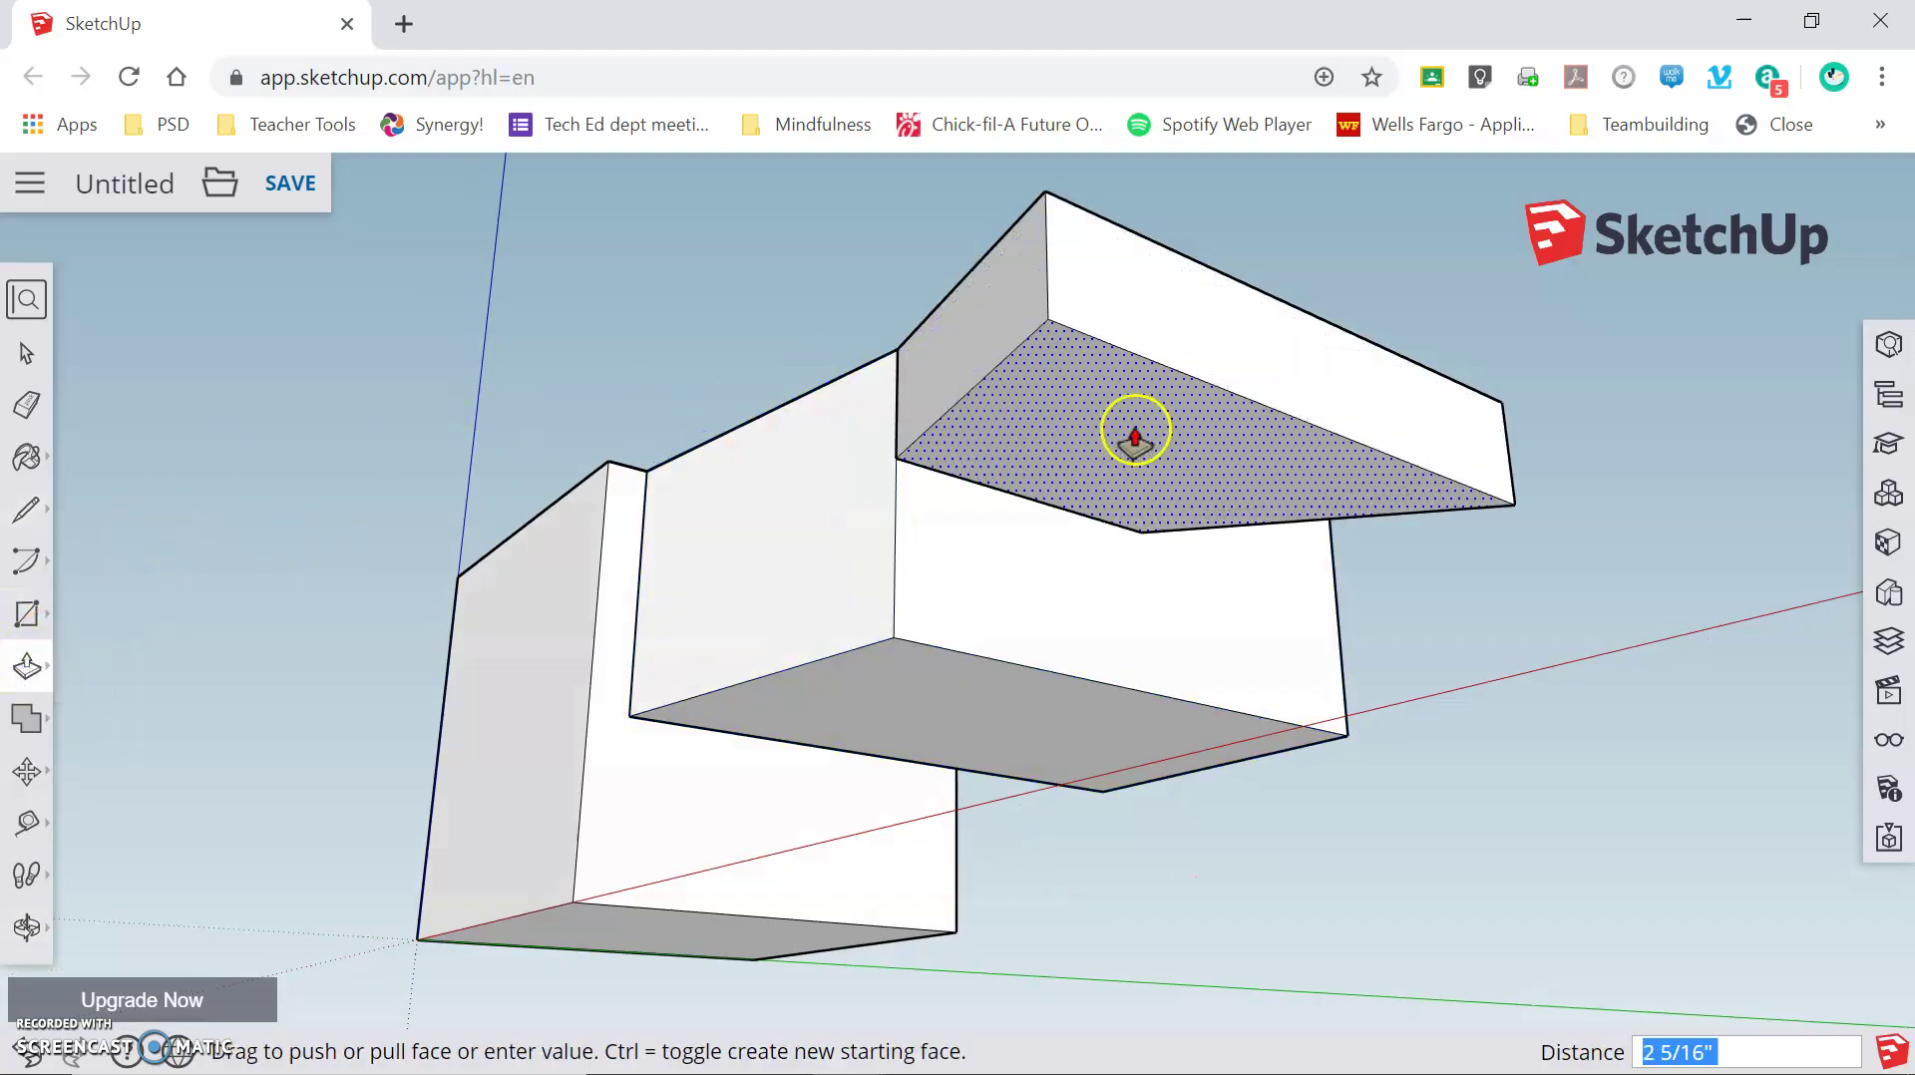
Step: Select all of the new angled block's geometry and make it its own group
{"action": "left_click", "coordinate": [27, 353]}
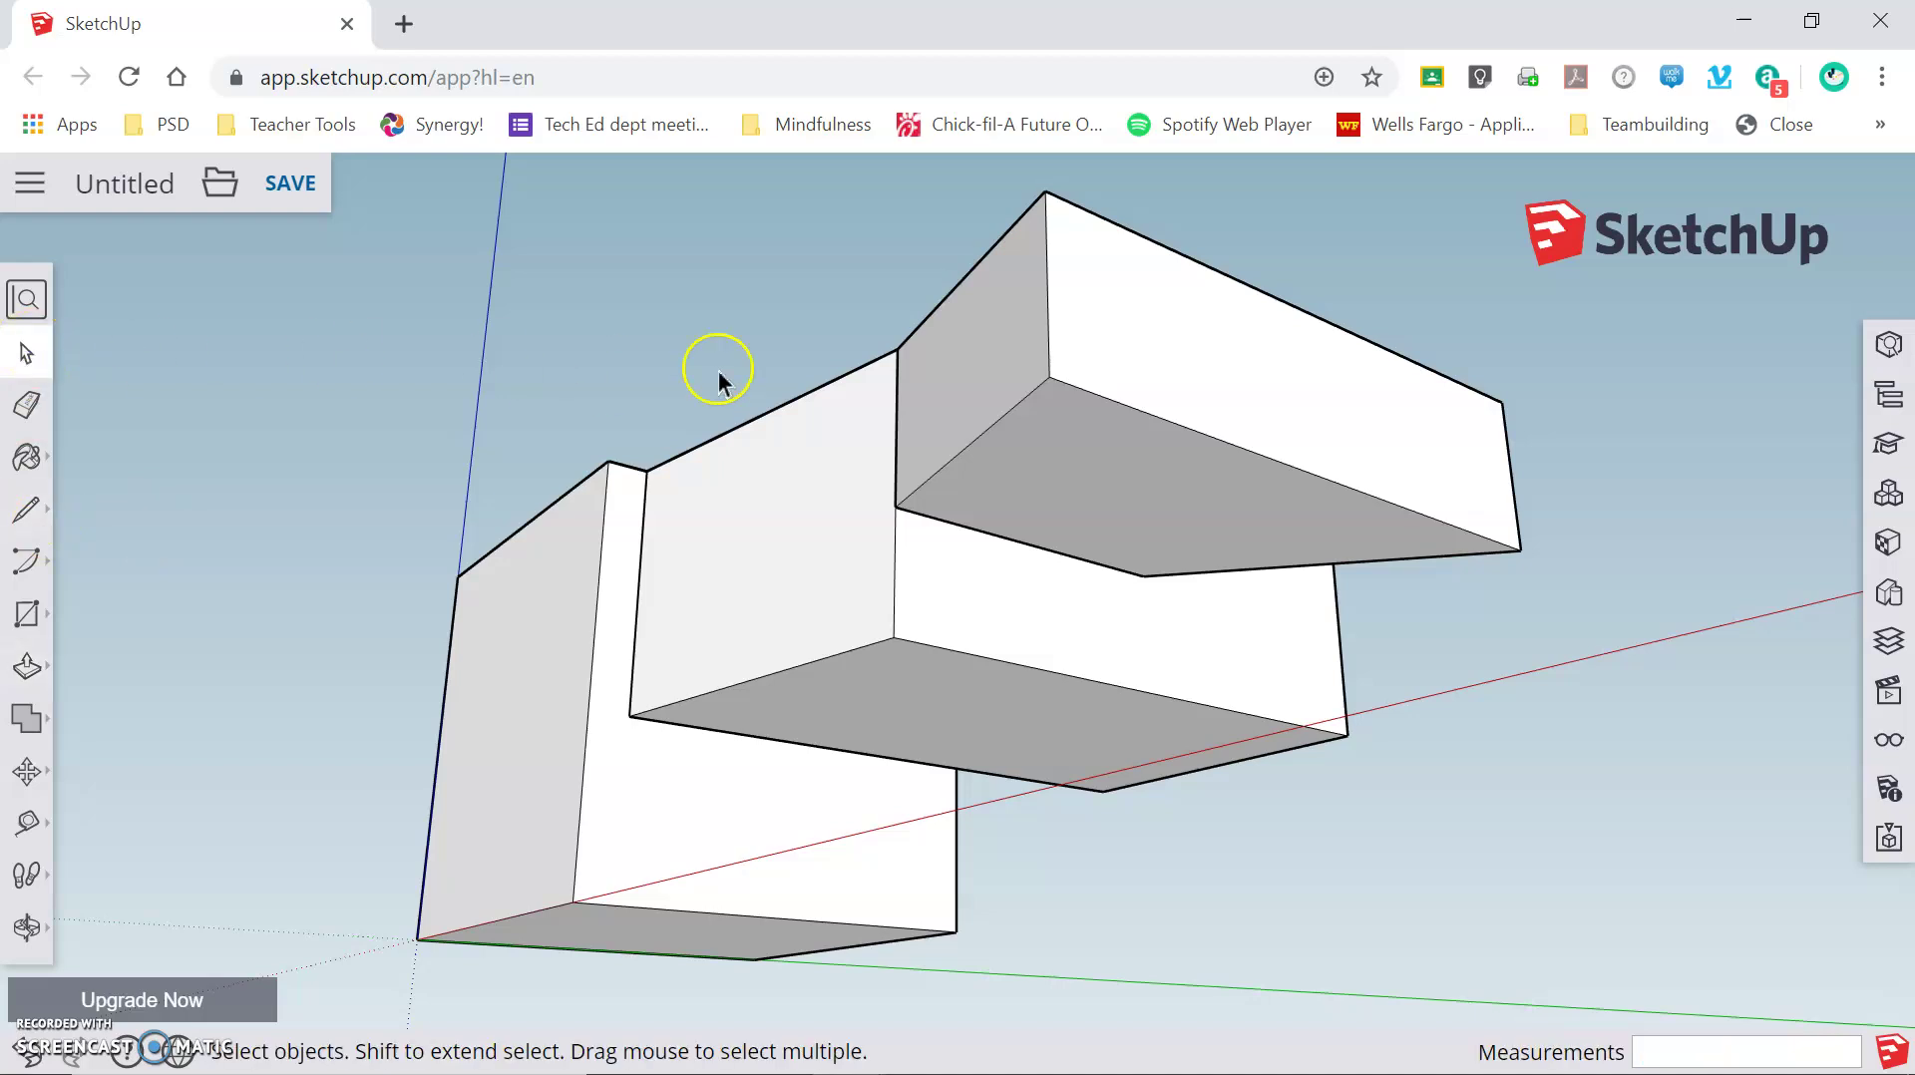
{"action": "triple_click", "coordinate": [1161, 339]}
{"action": "right_click", "coordinate": [1161, 339]}
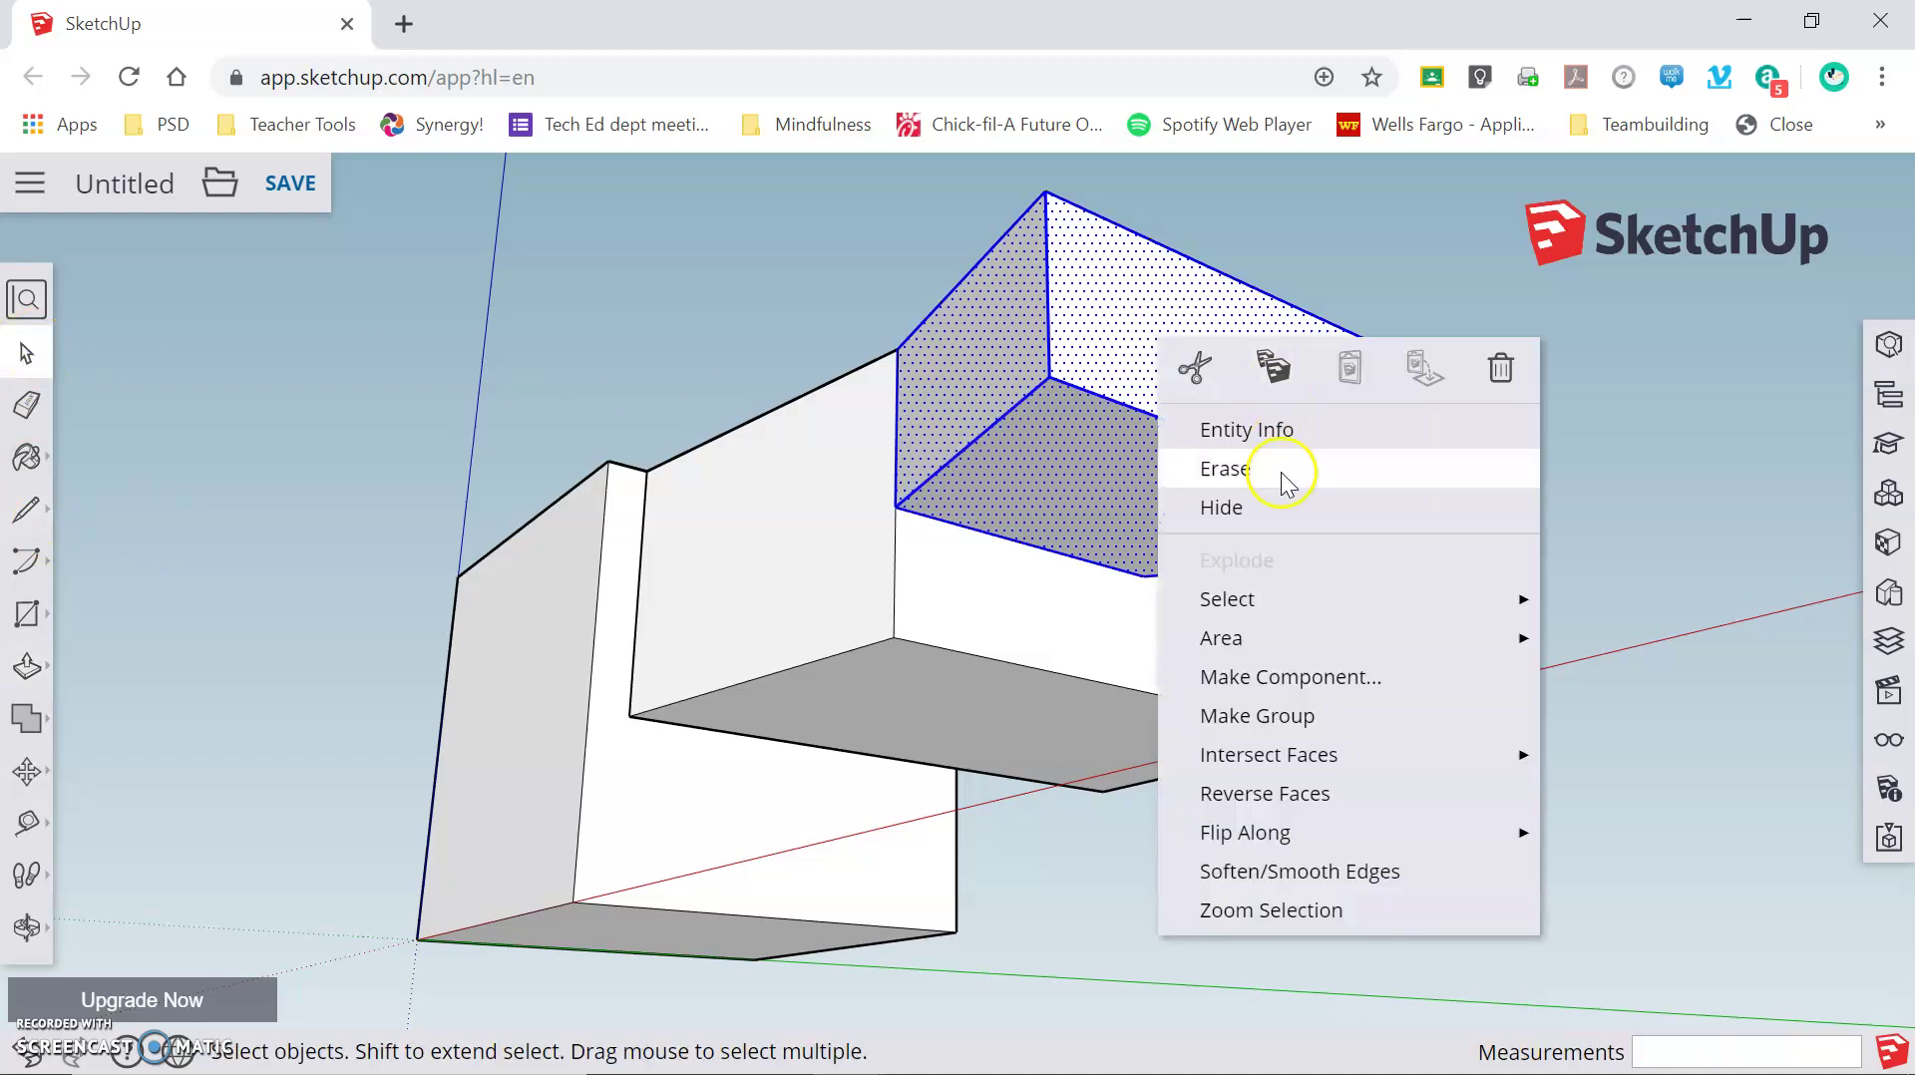
{"action": "left_click", "coordinate": [1282, 715]}
{"action": "middle_click_drag", "start_coordinate": [895, 509], "coordinate": [1372, 902]}
Step: Move the right block, middle box and large box independently to scattered new positions
{"action": "scroll", "coordinate": [377, 566], "scroll_direction": "down", "scroll_amount": 3}
{"action": "middle_click_drag", "start_coordinate": [374, 567], "coordinate": [529, 868]}
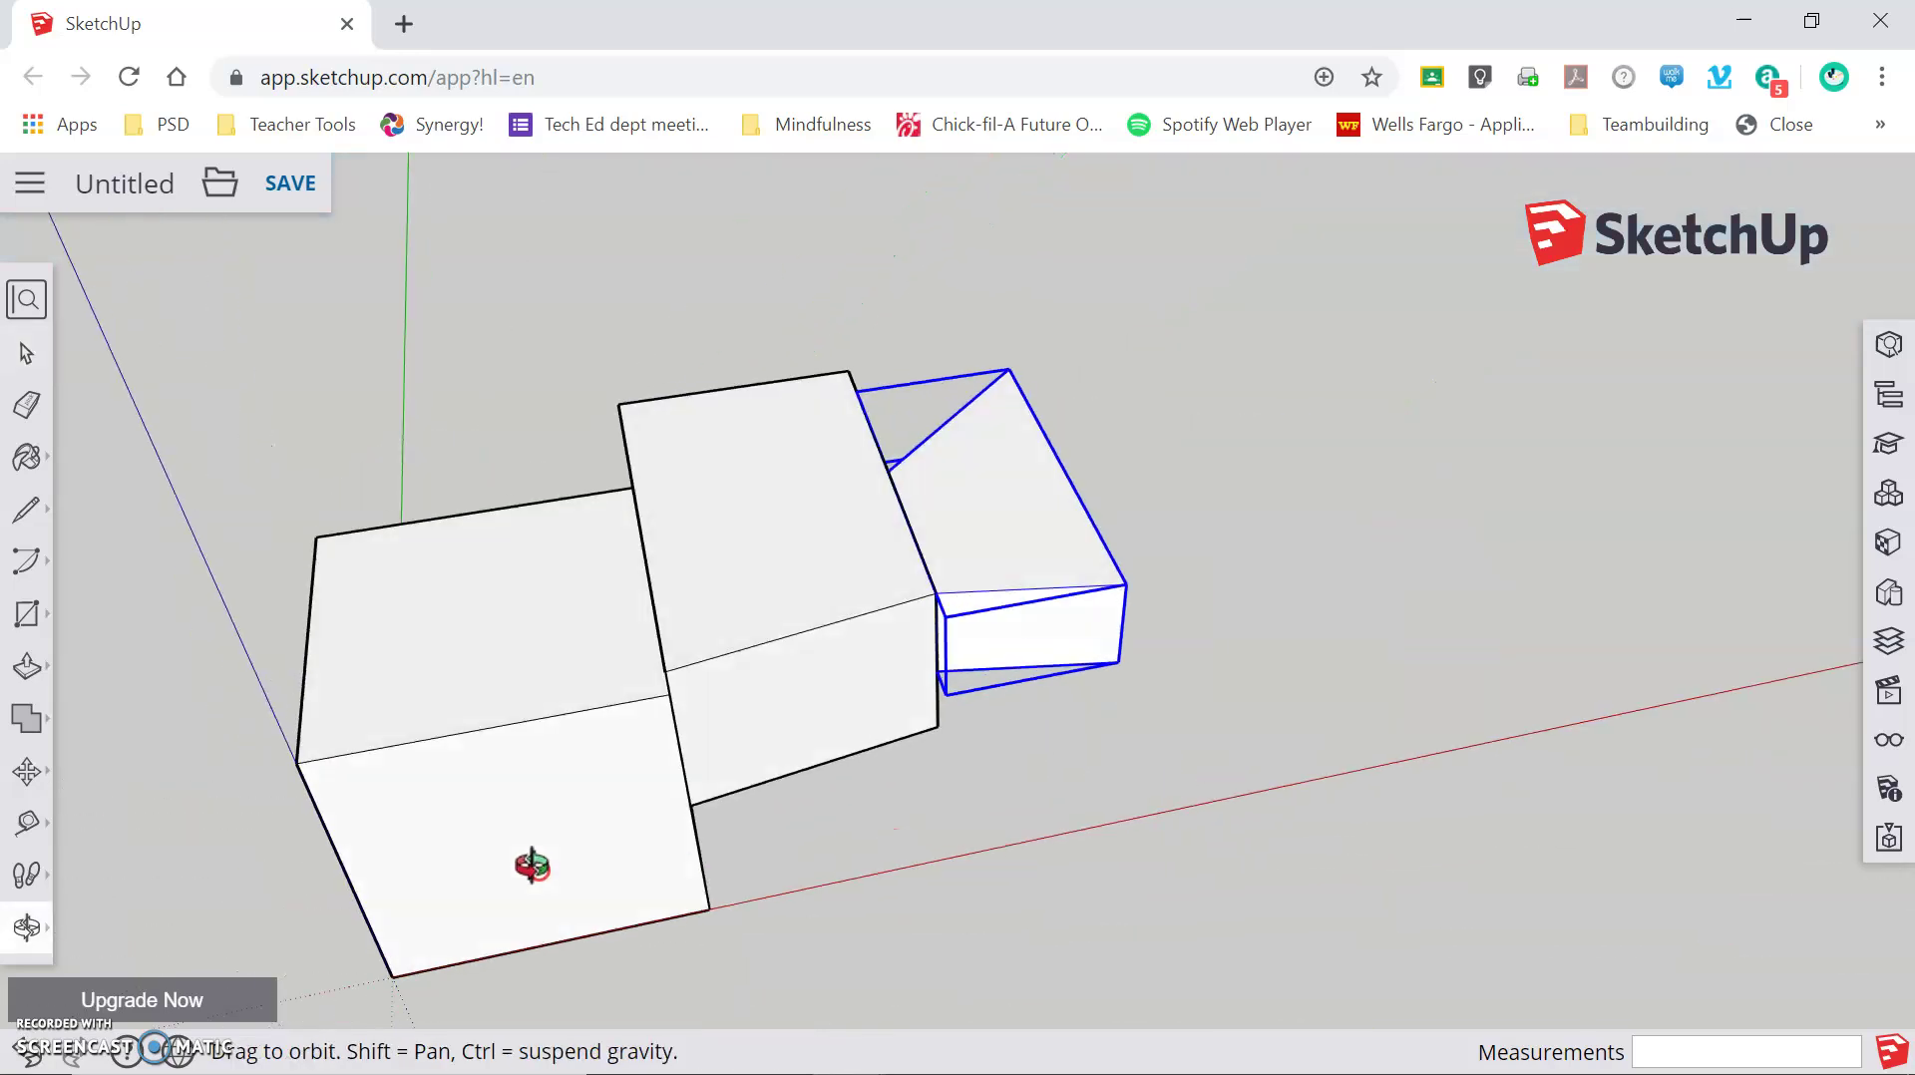
{"action": "left_click", "coordinate": [27, 771]}
{"action": "left_click", "coordinate": [982, 525]}
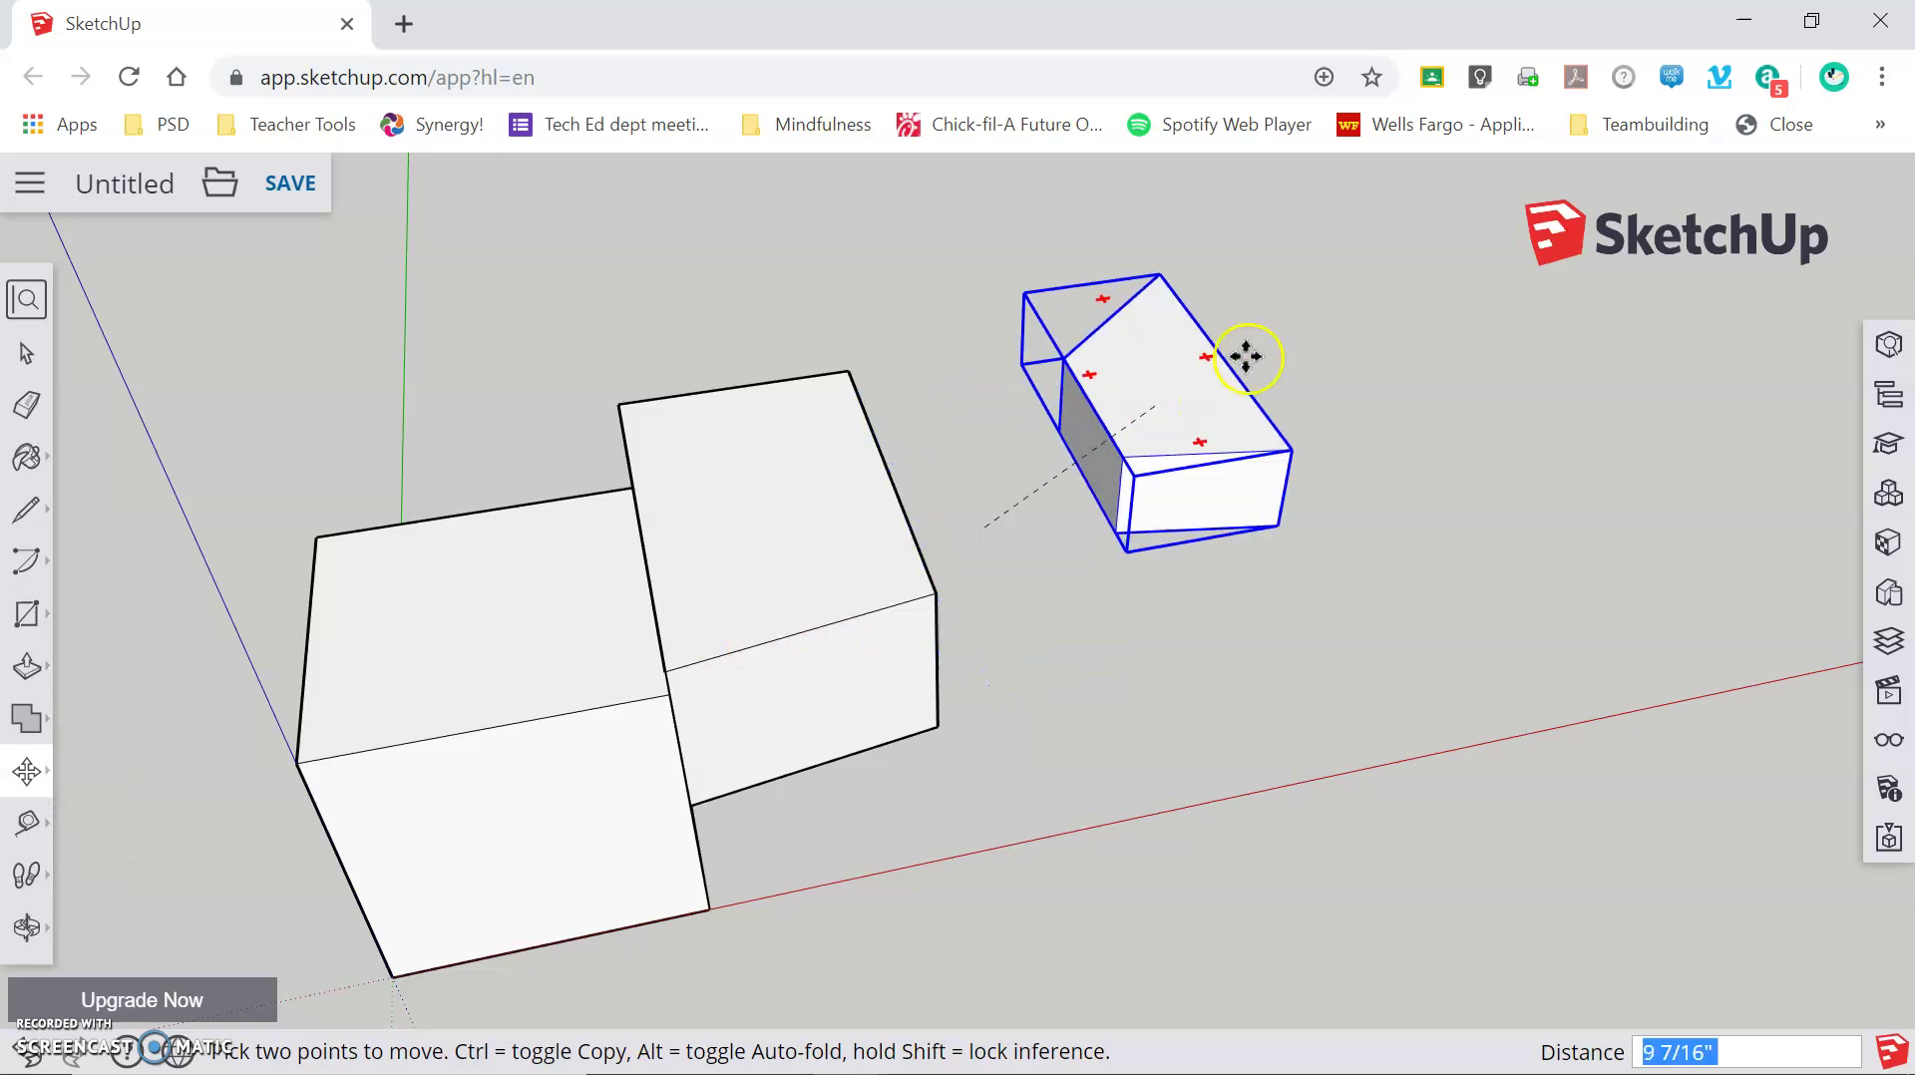
{"action": "left_click", "coordinate": [1303, 329]}
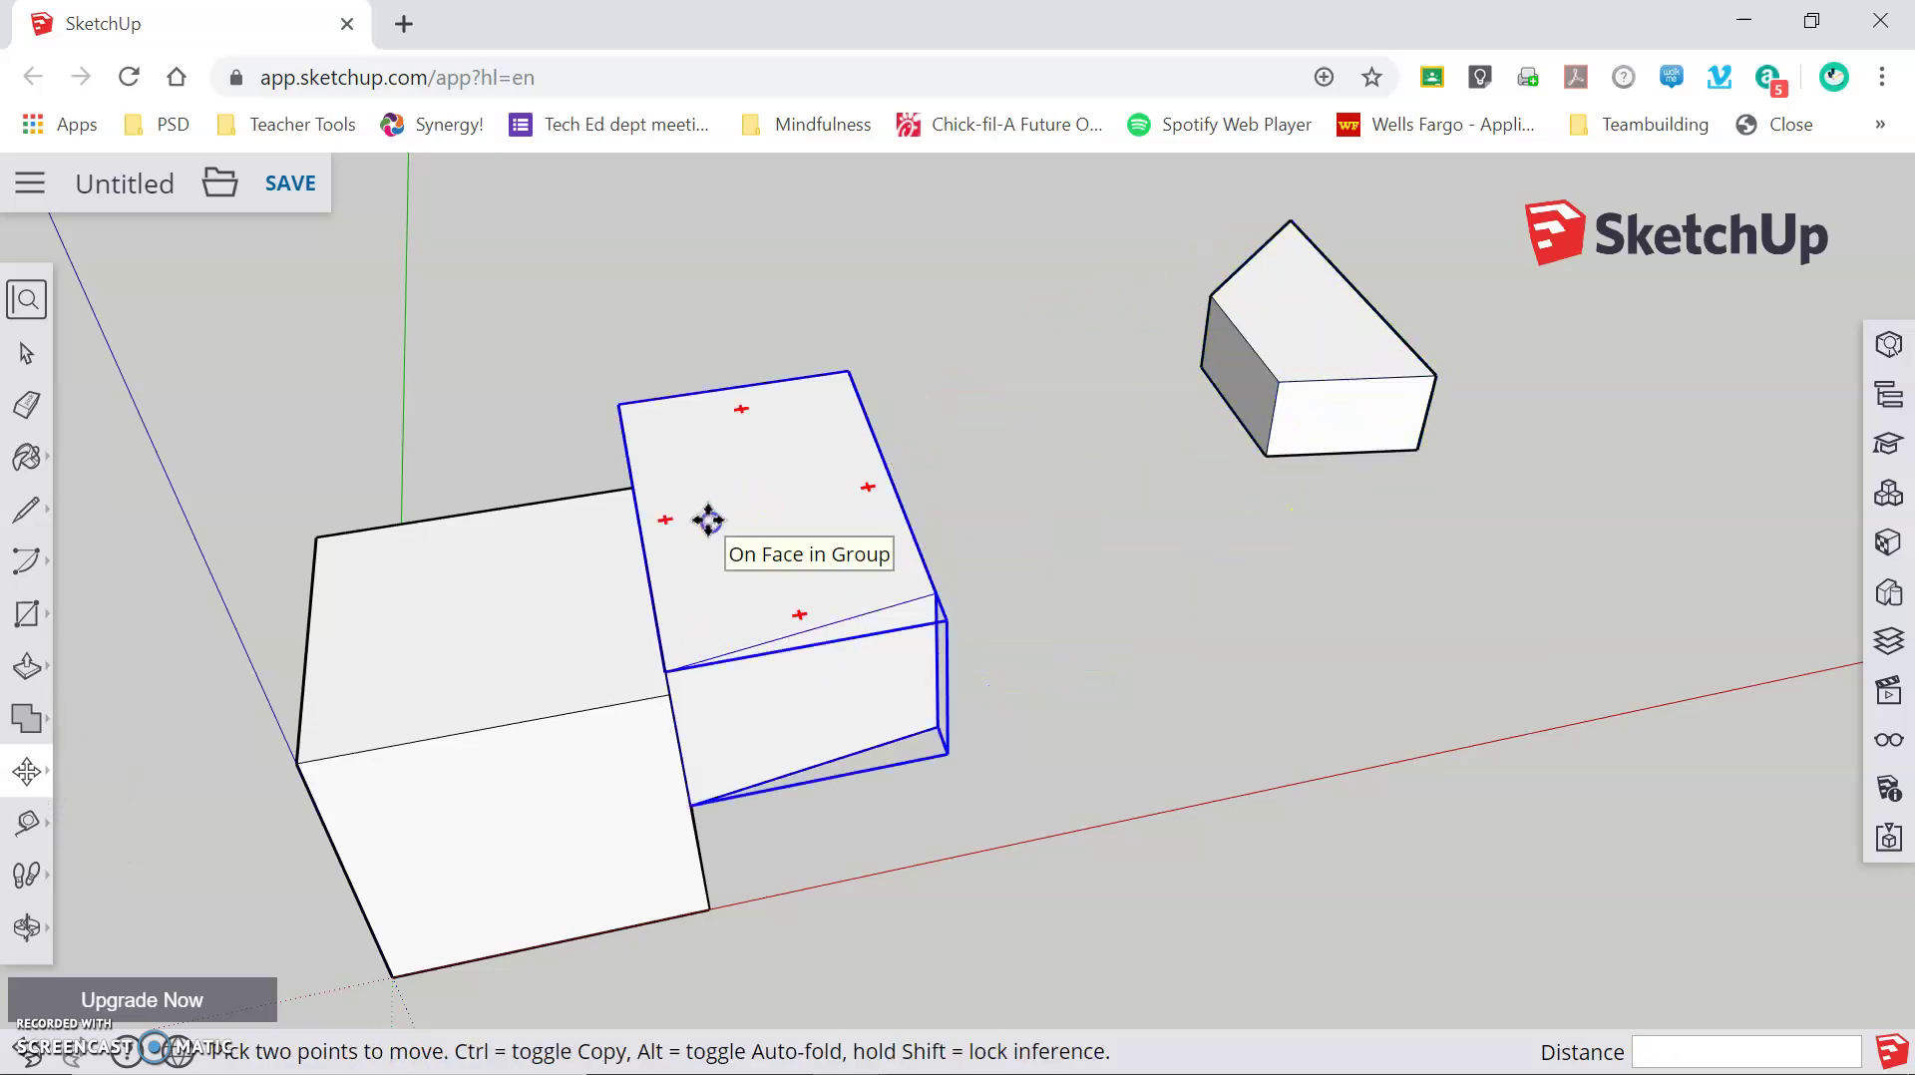
{"action": "left_click", "coordinate": [709, 521]}
{"action": "left_click", "coordinate": [393, 222]}
{"action": "left_click", "coordinate": [652, 661]}
{"action": "left_click", "coordinate": [1098, 847]}
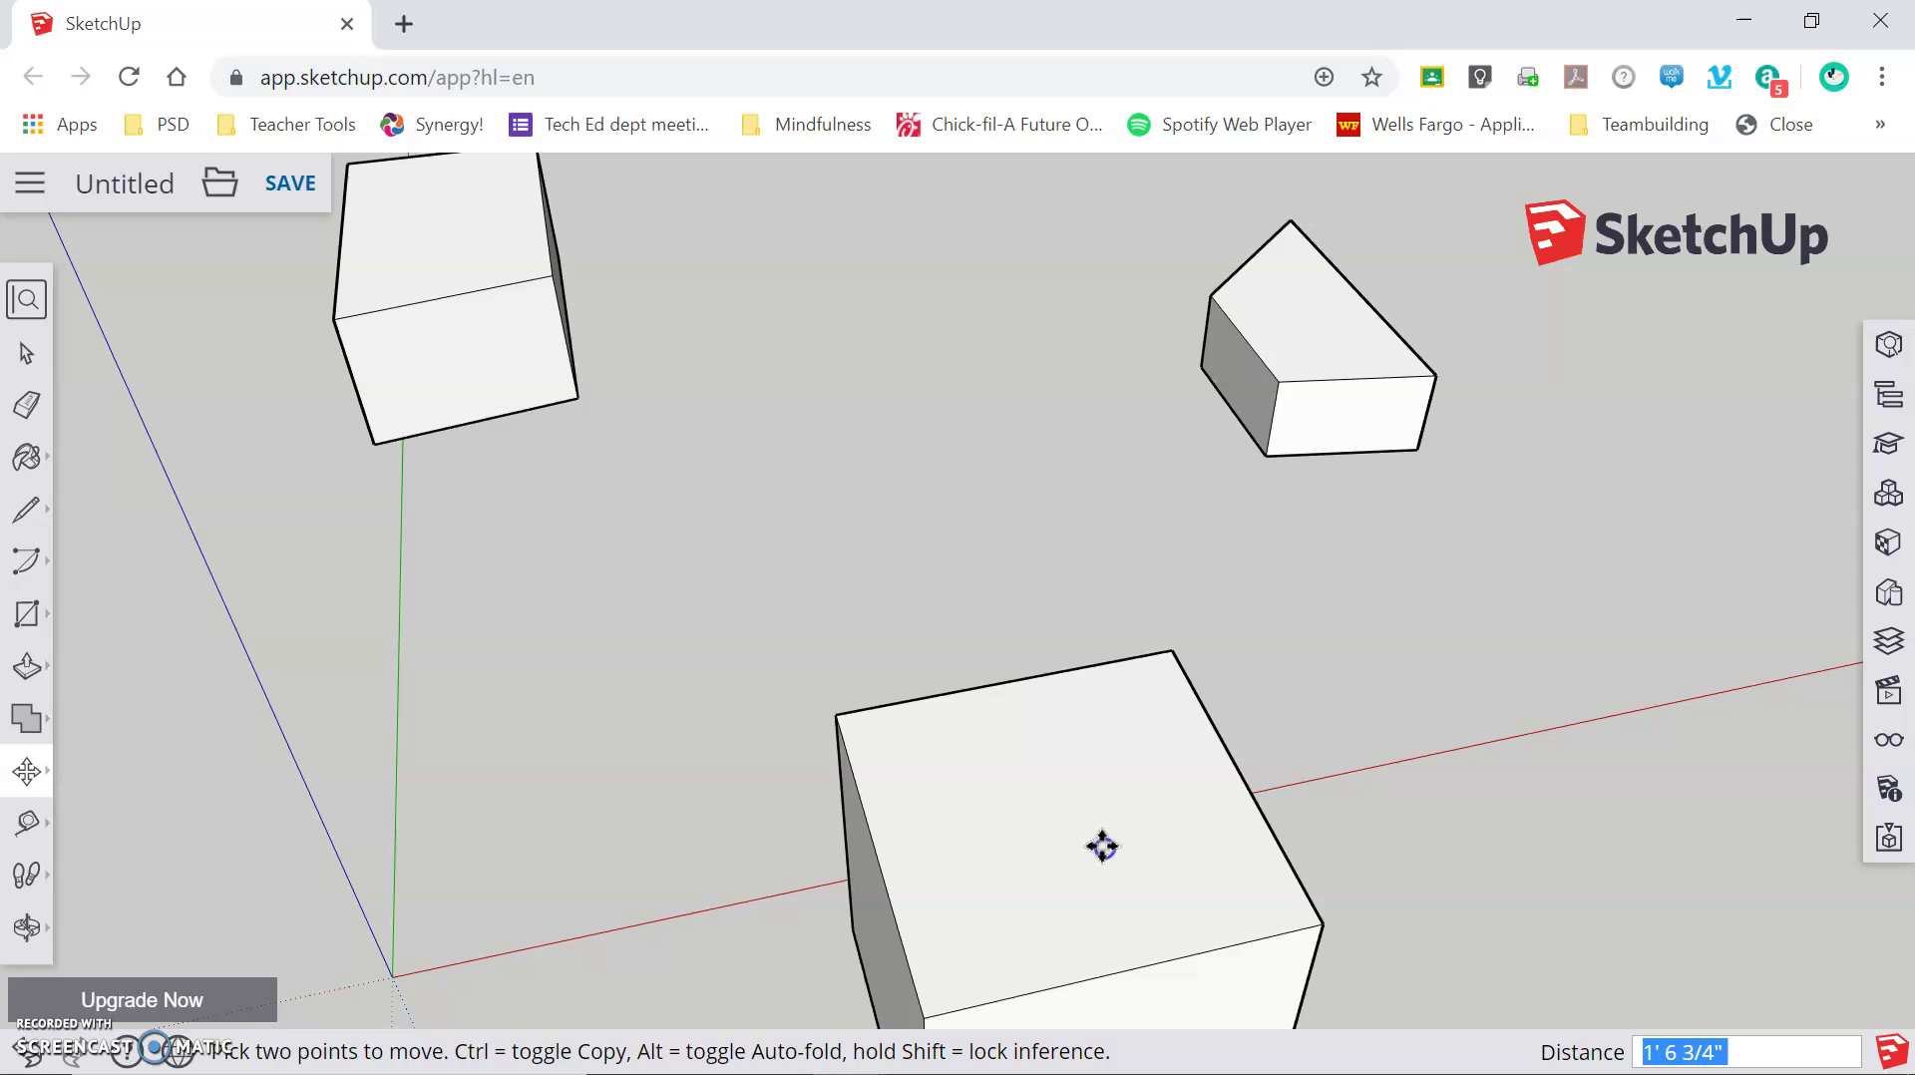
{"action": "left_click", "coordinate": [1059, 803]}
{"action": "left_click", "coordinate": [566, 575]}
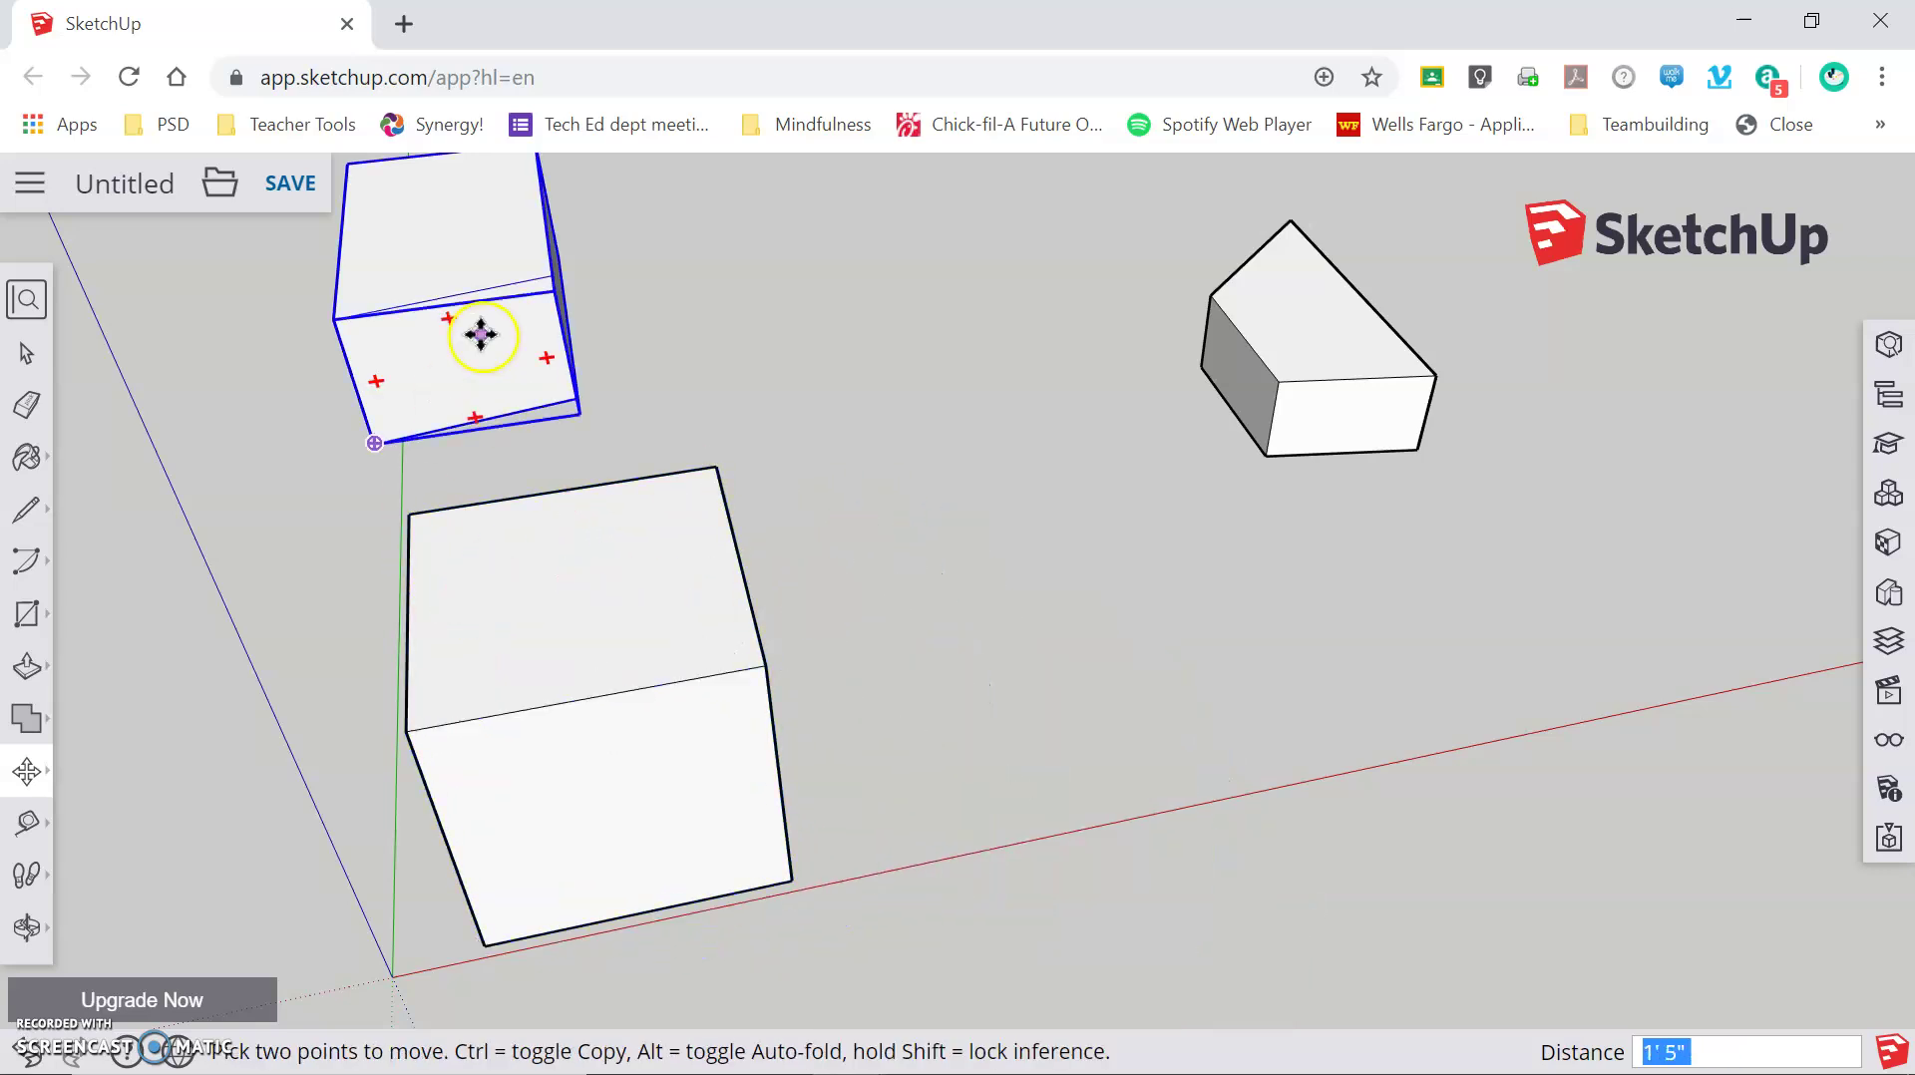
Step: Bring the other two boxes beside the large box so all three sit in a row
{"action": "left_click", "coordinate": [427, 233]}
{"action": "left_click", "coordinate": [875, 568]}
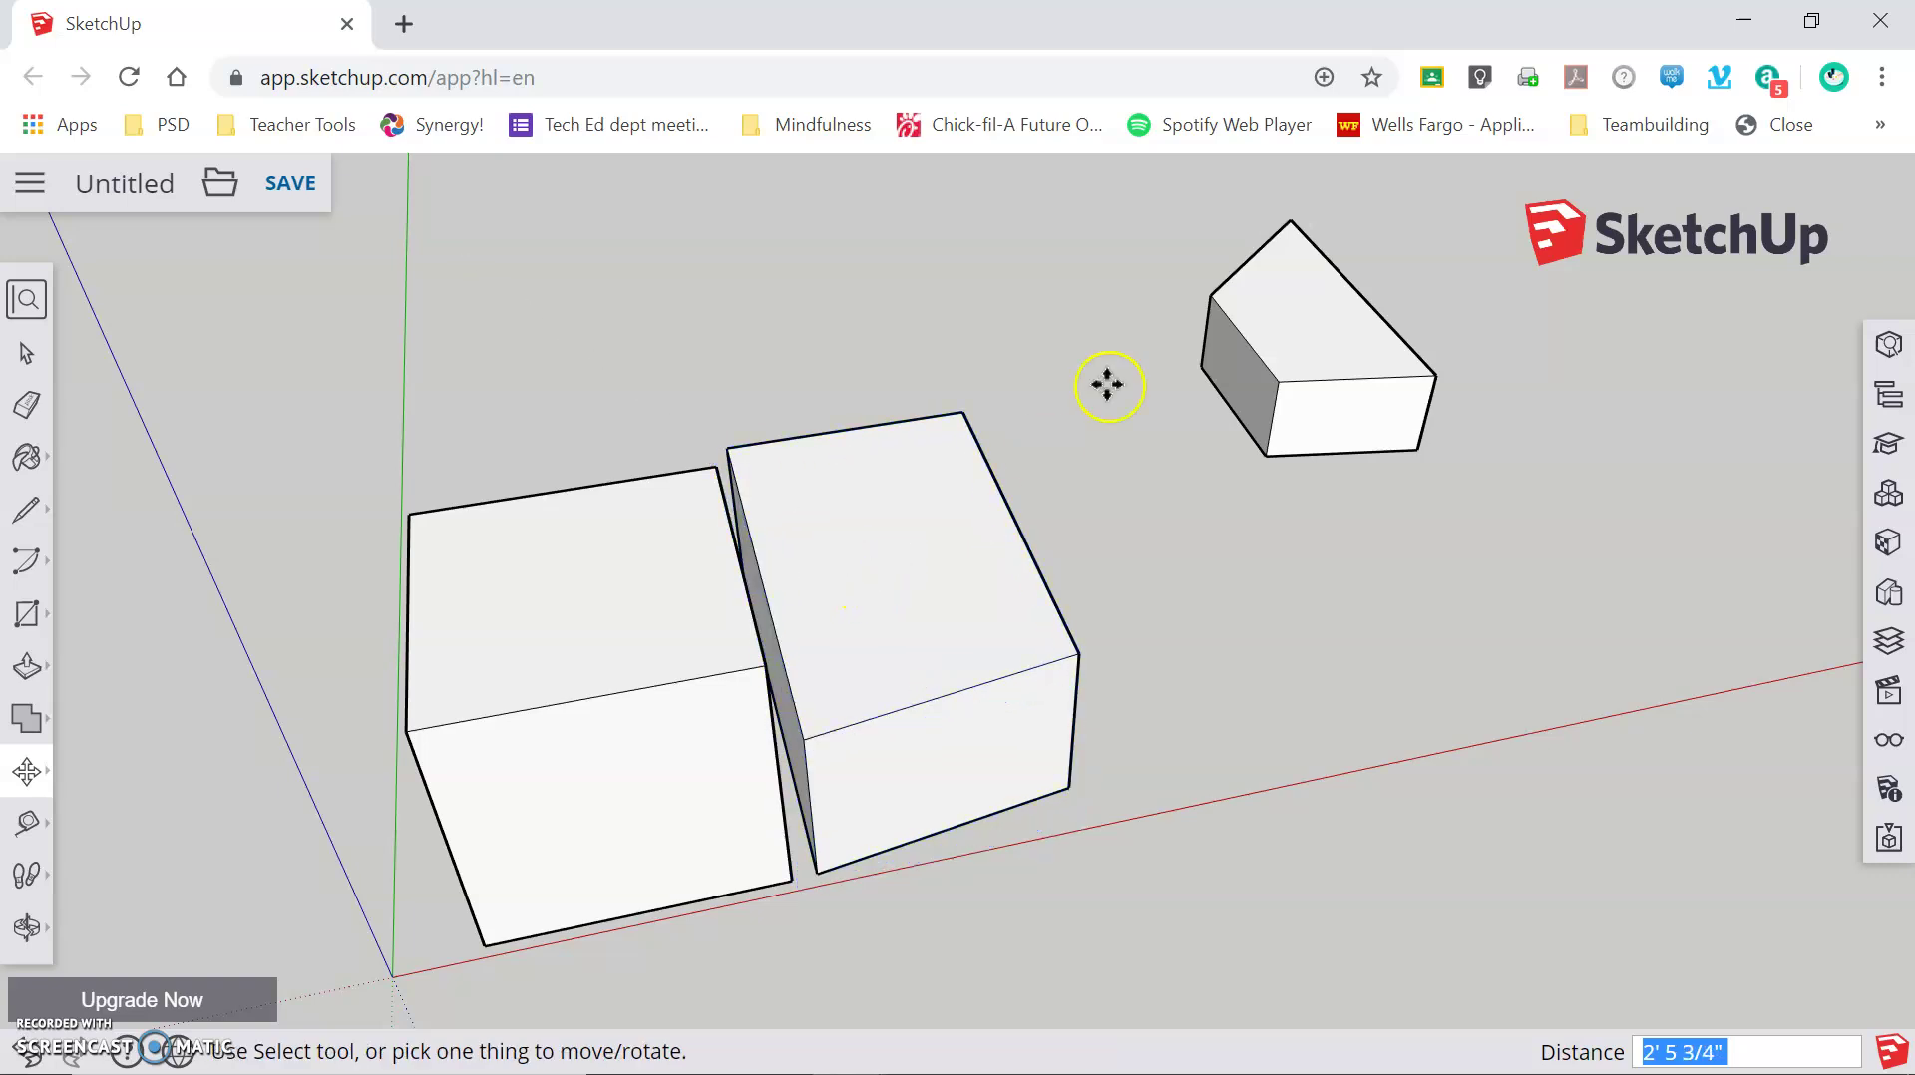
{"action": "left_click", "coordinate": [1289, 332]}
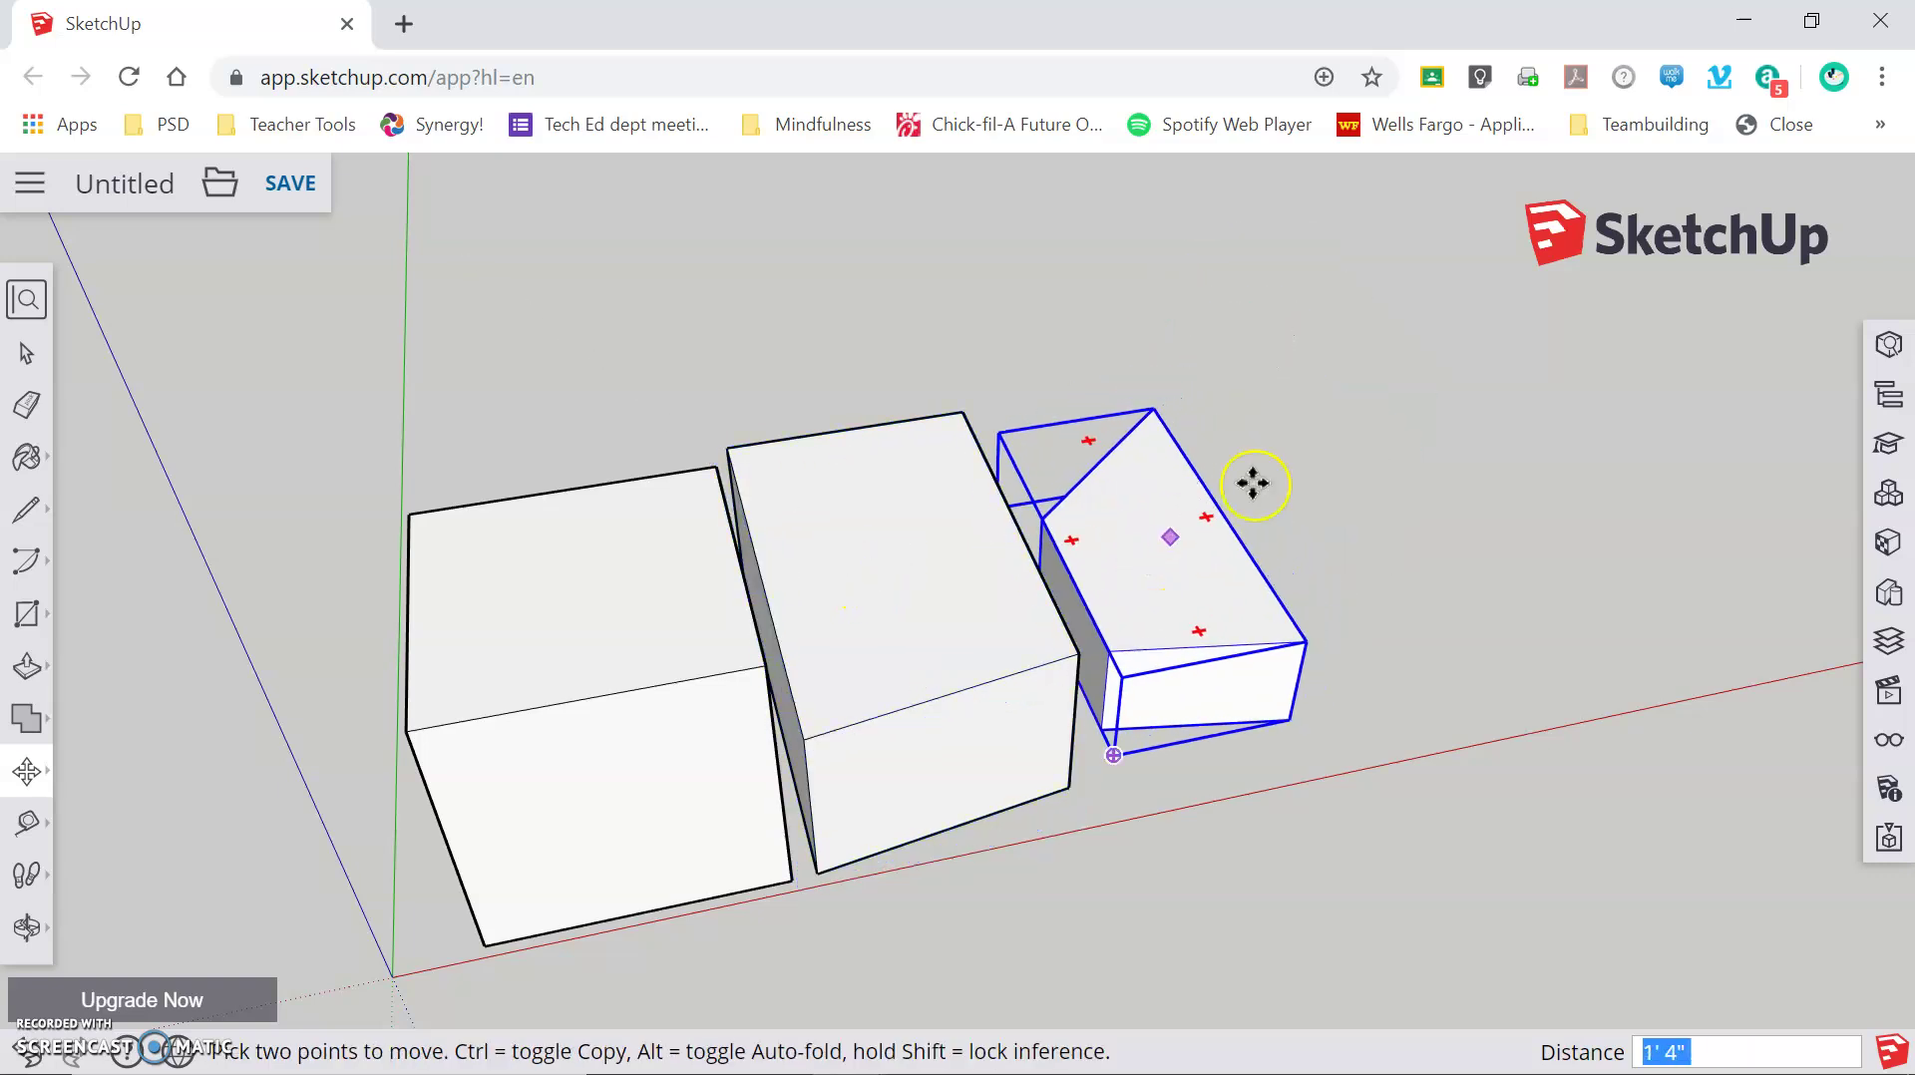
{"action": "left_click", "coordinate": [1252, 483]}
{"action": "middle_click_drag", "start_coordinate": [1453, 739], "coordinate": [1379, 370]}
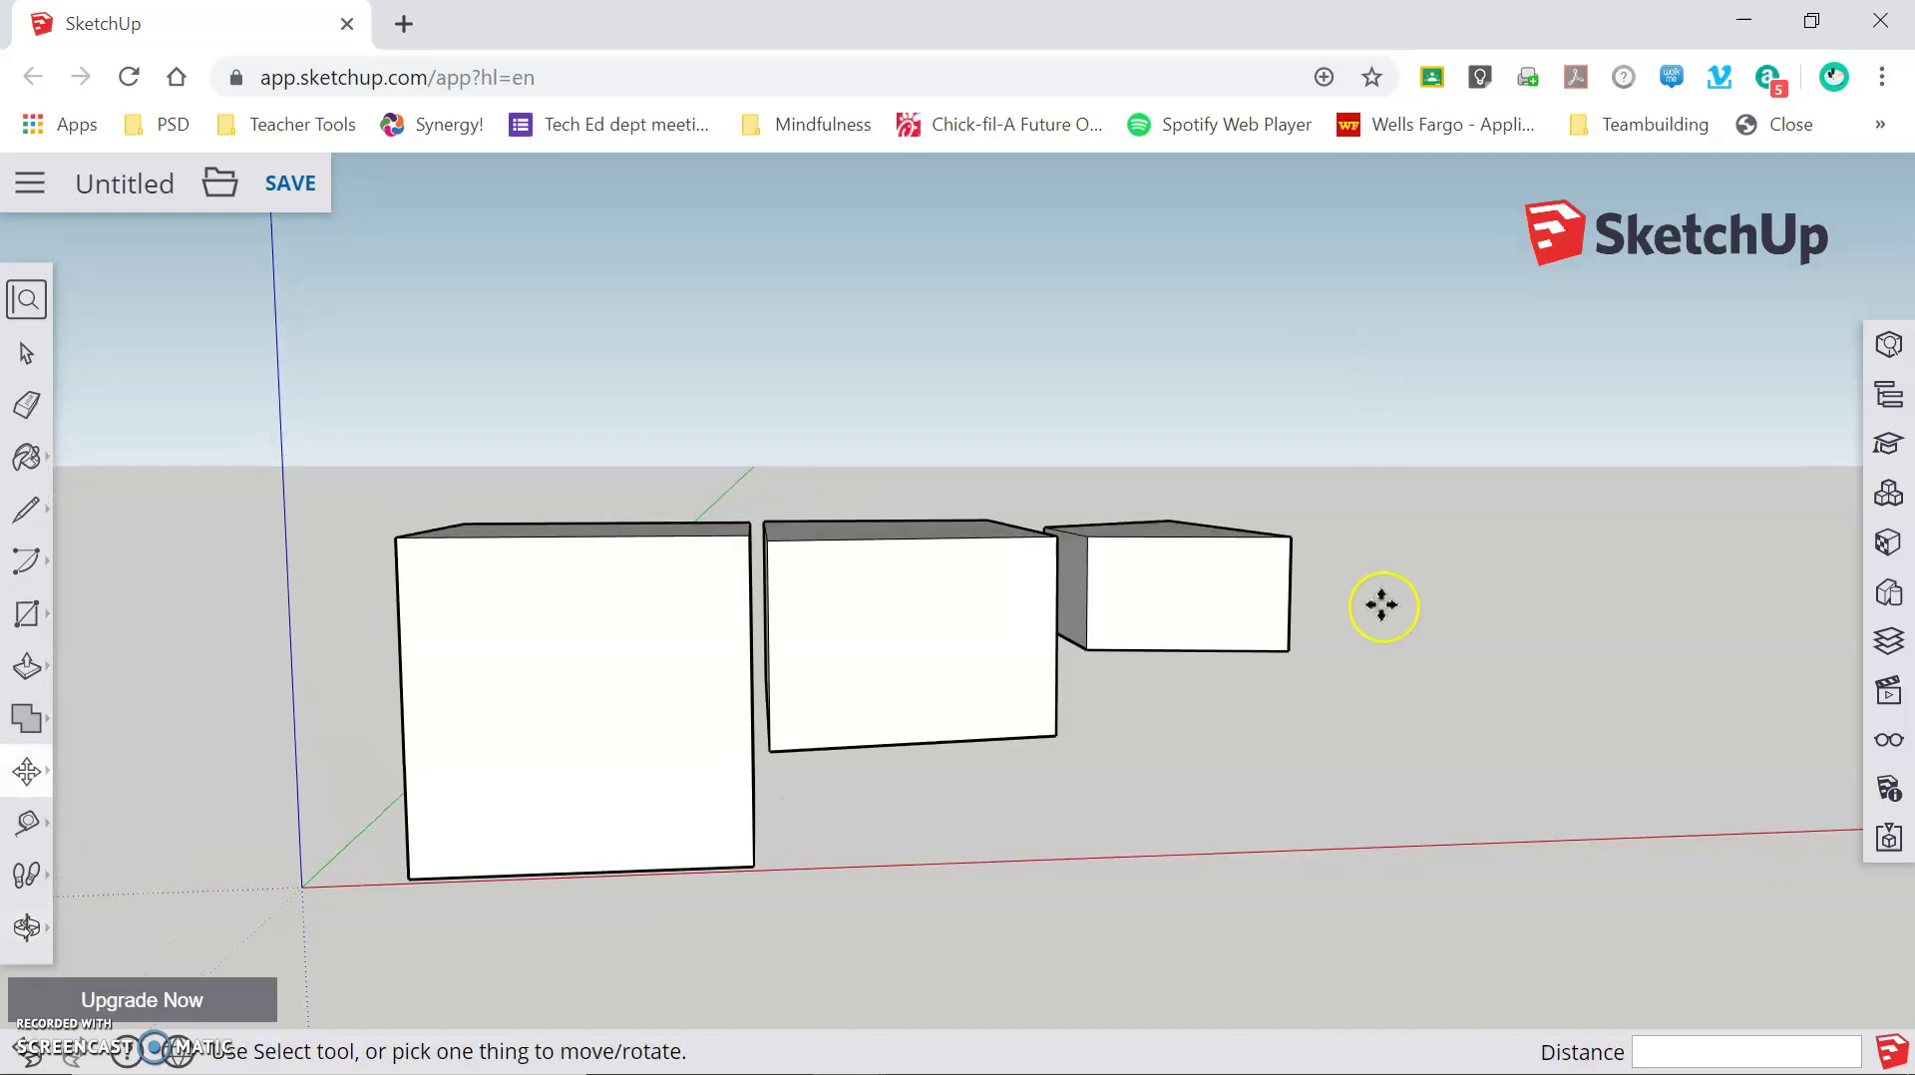
{"action": "middle_click_drag", "start_coordinate": [1486, 513], "coordinate": [1127, 803]}
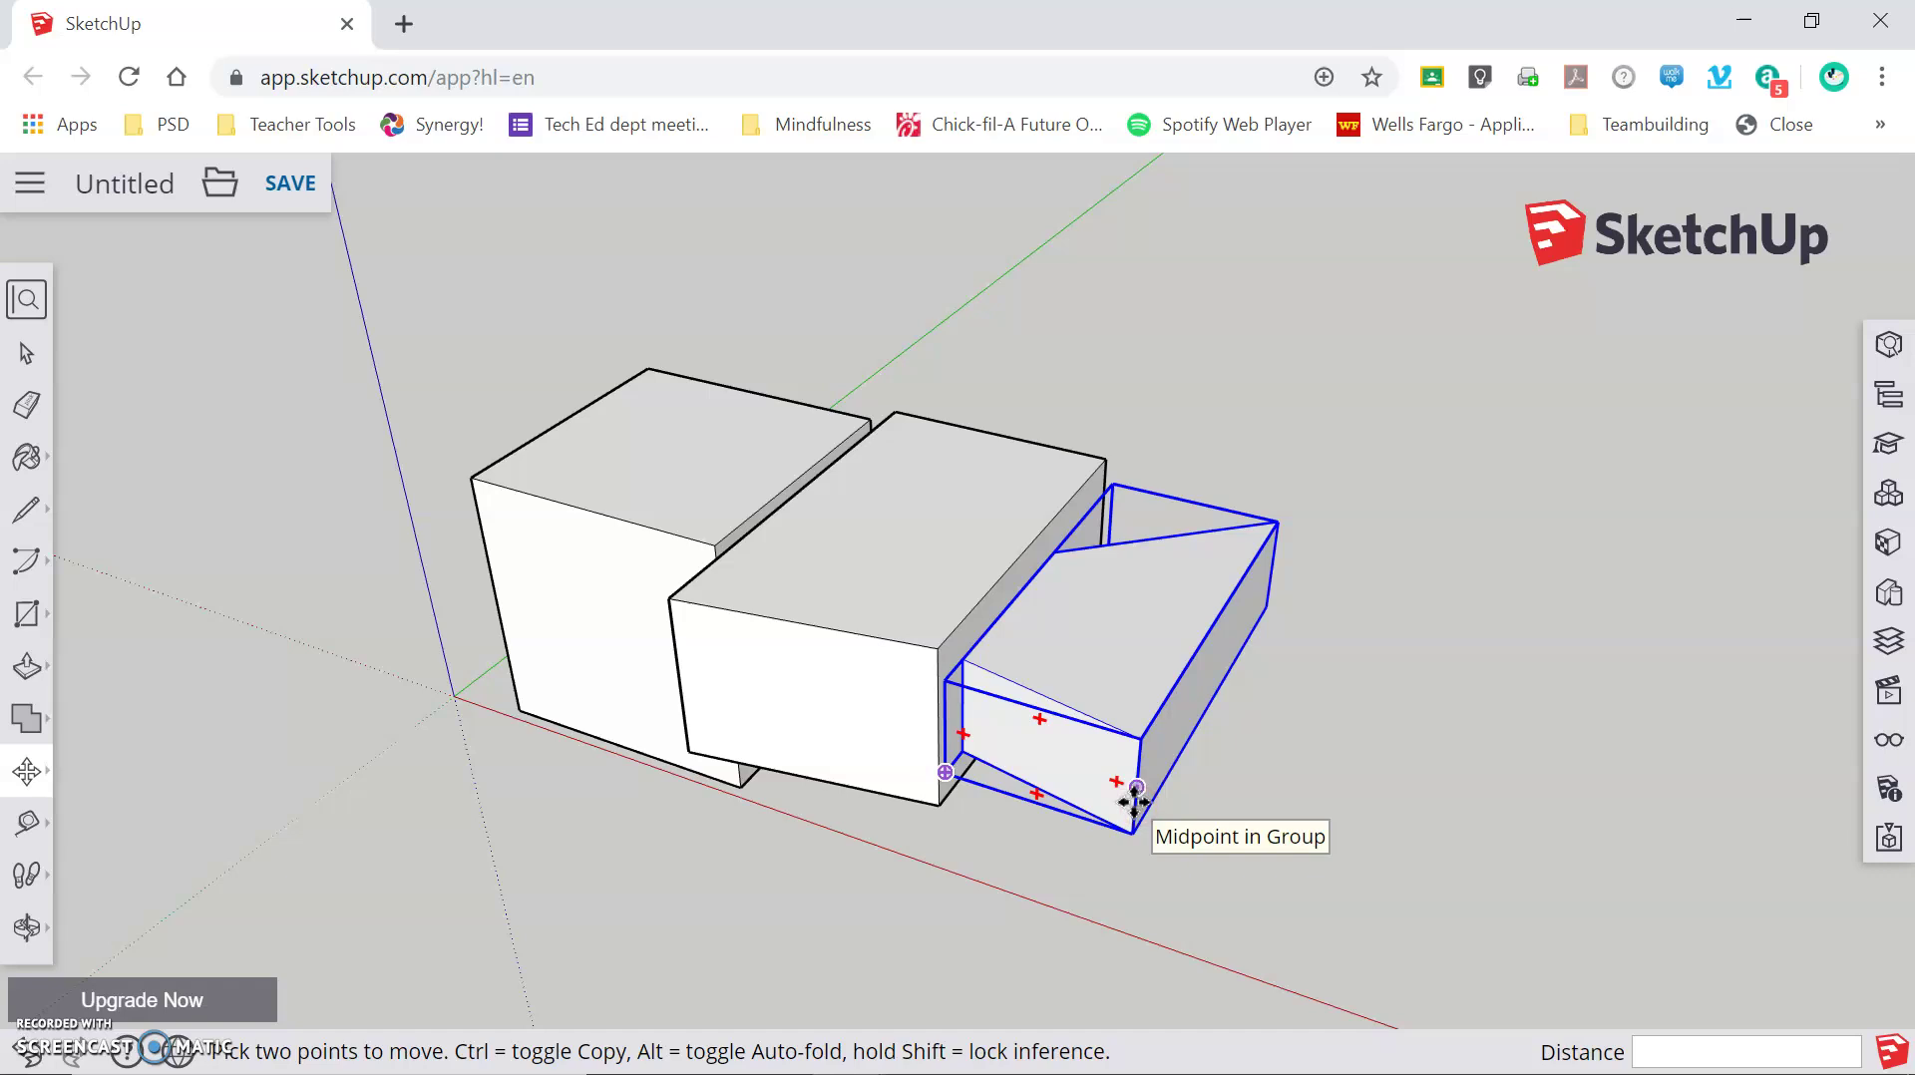
{"action": "left_click", "coordinate": [1184, 692]}
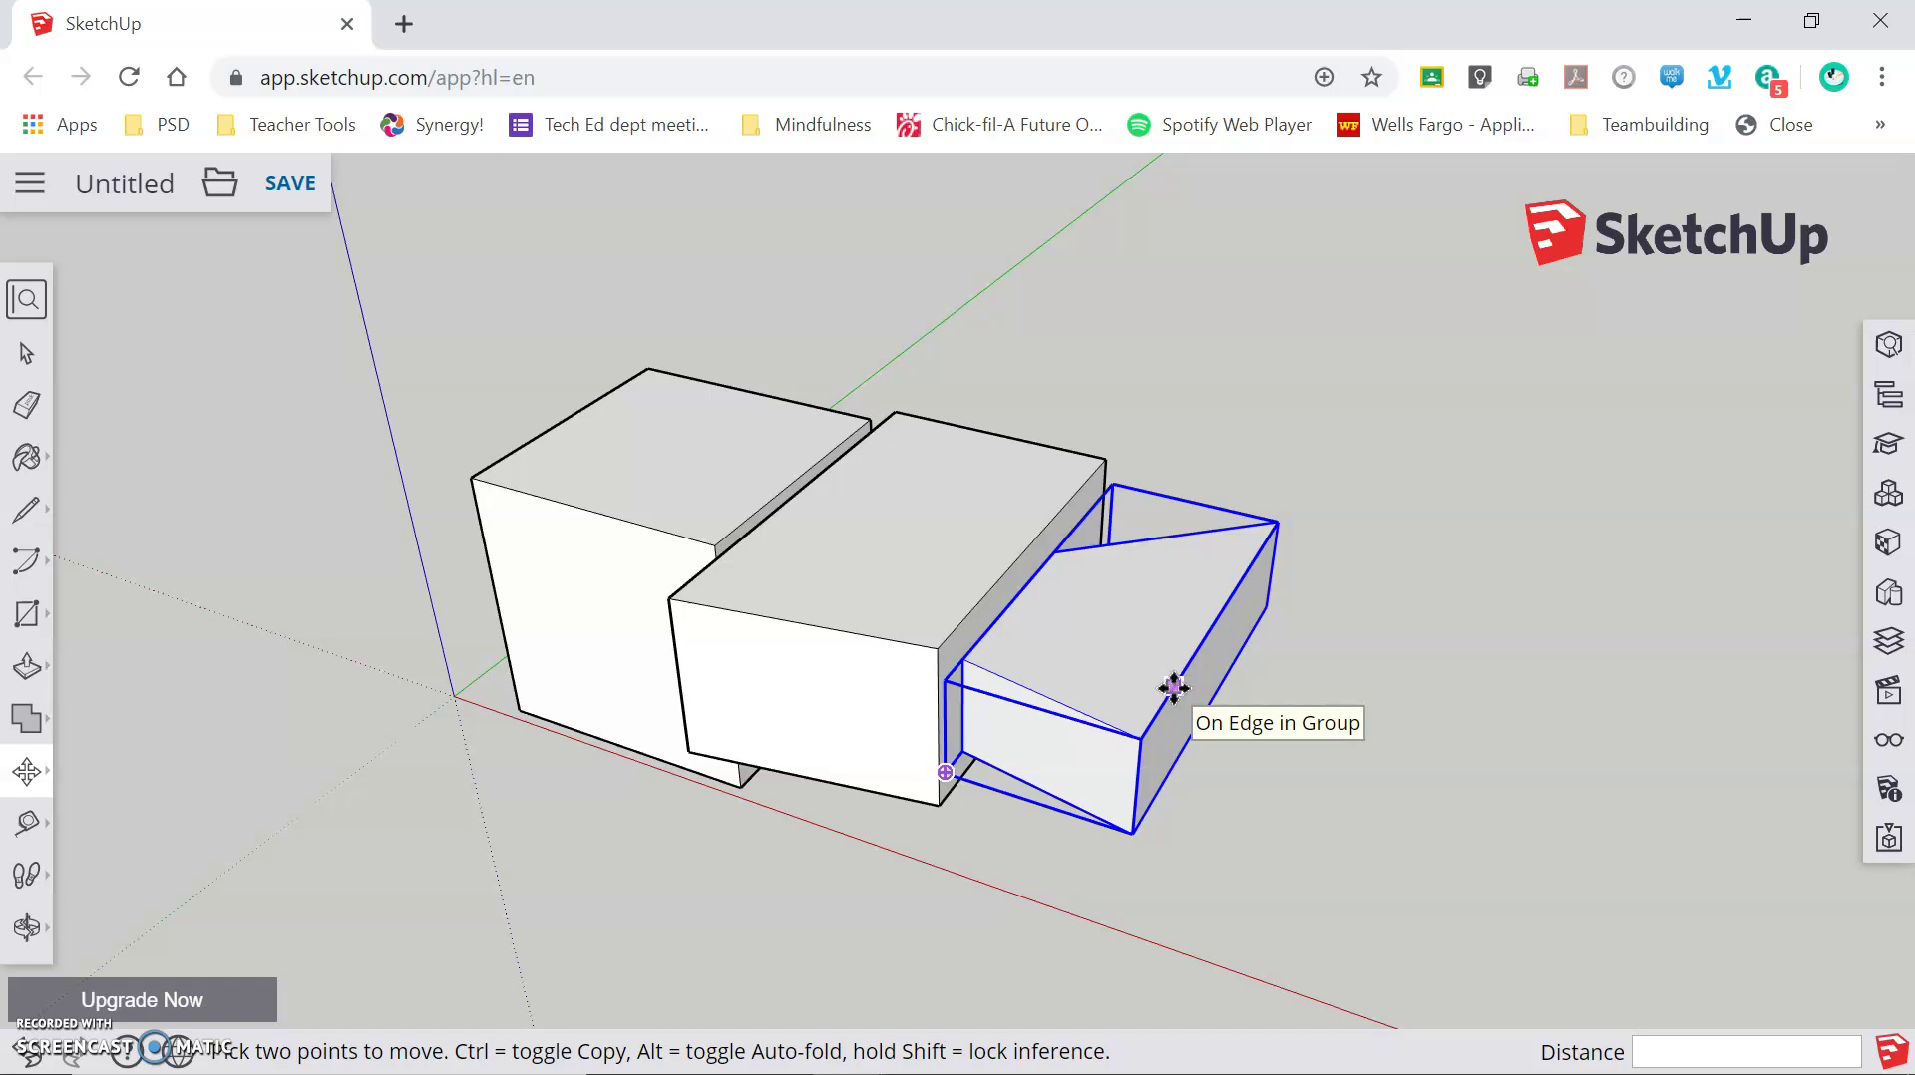
{"action": "left_click", "coordinate": [1174, 688]}
{"action": "left_click", "coordinate": [1057, 716]}
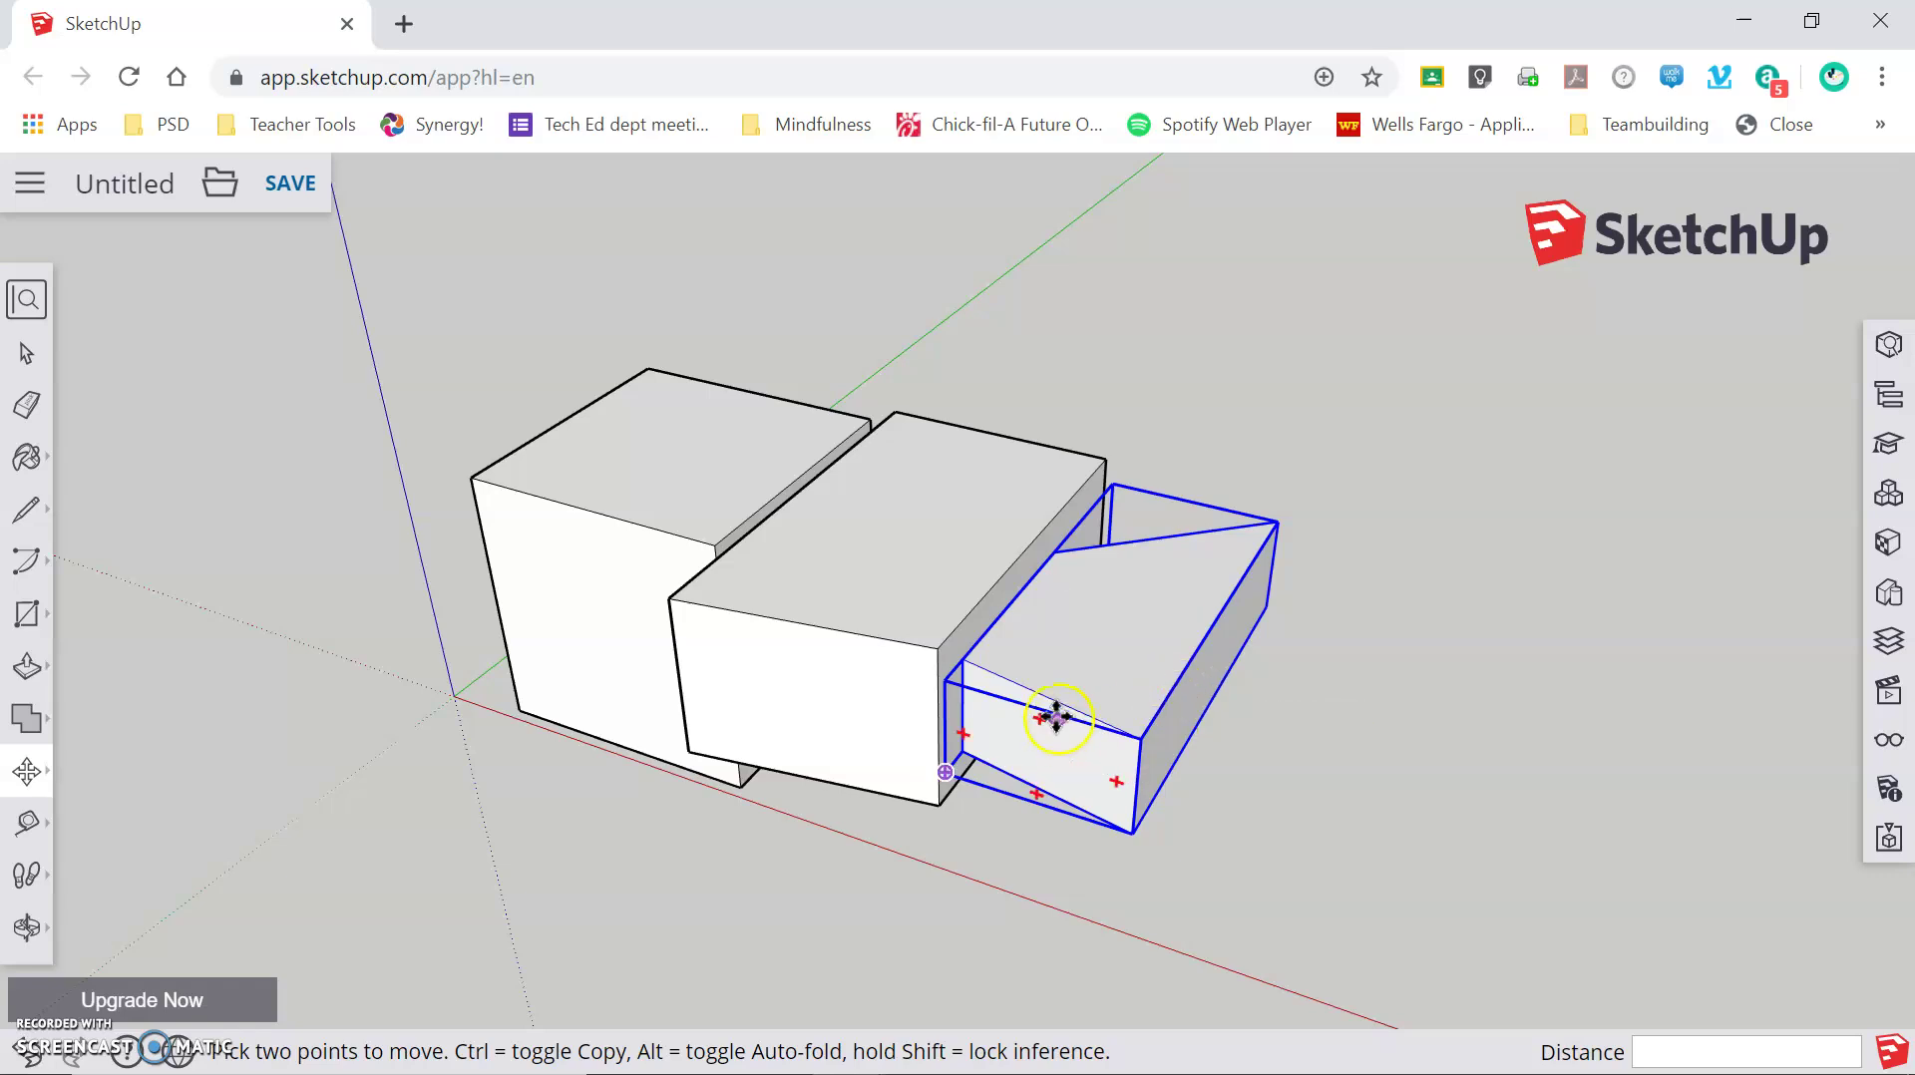